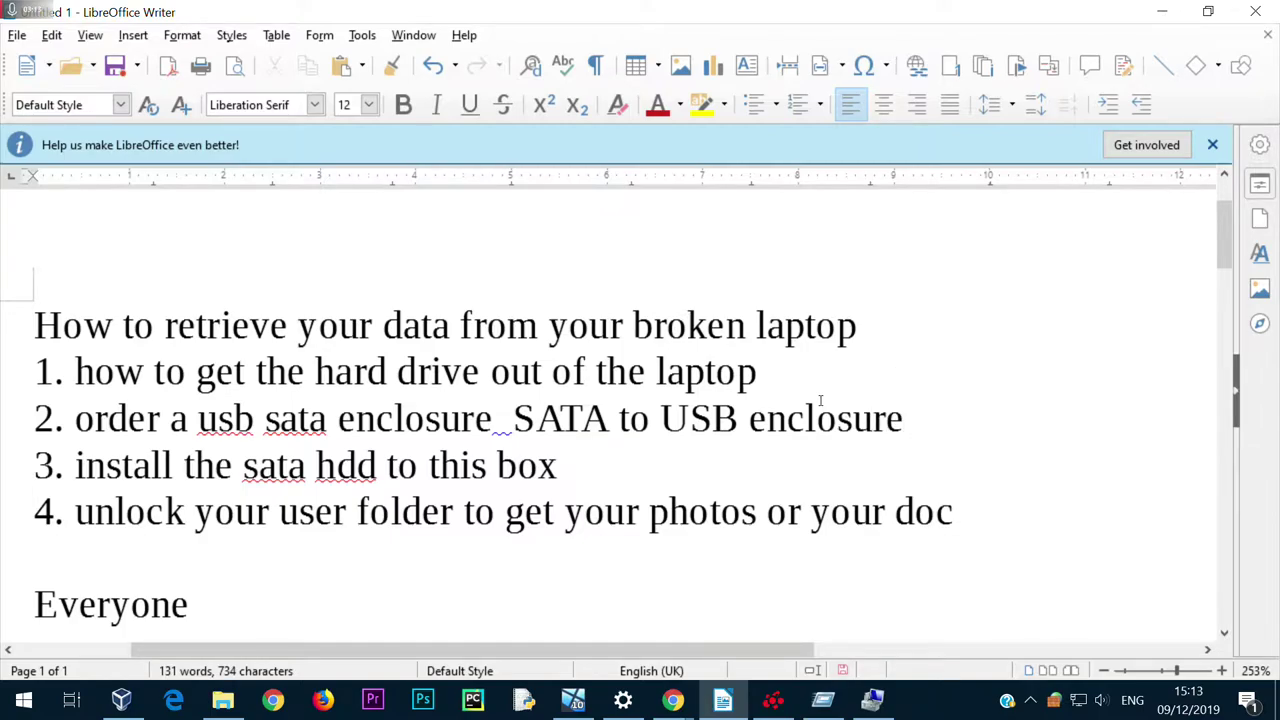
Select "SATA to USB enclosure" in the notes and switch to Chrome to show the hdd enclosure image search
drag(513, 410, 899, 412)
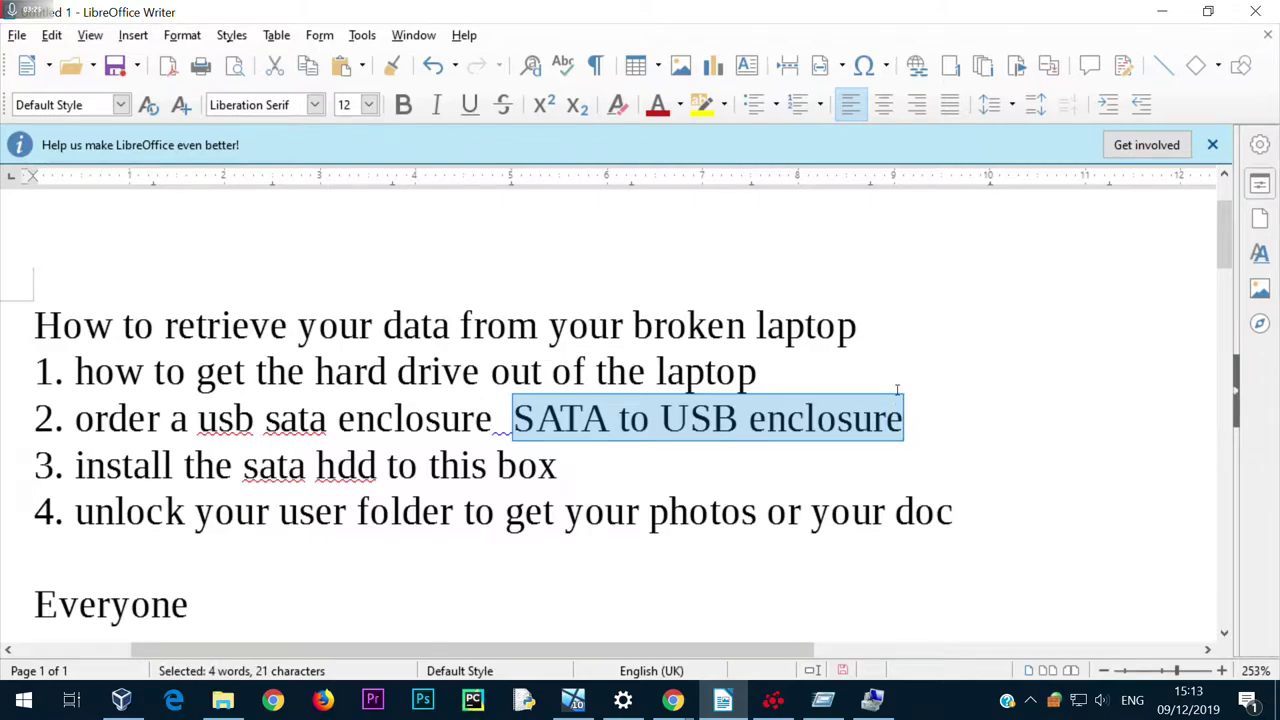
click(673, 702)
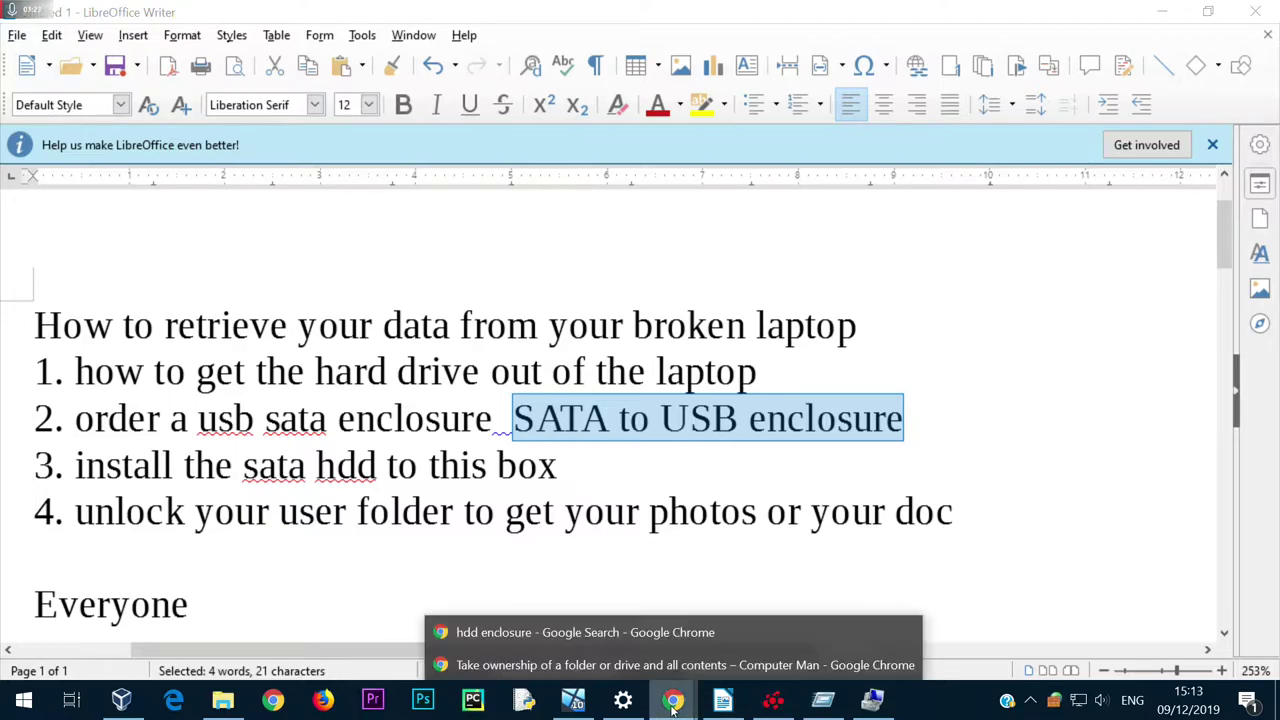
click(657, 665)
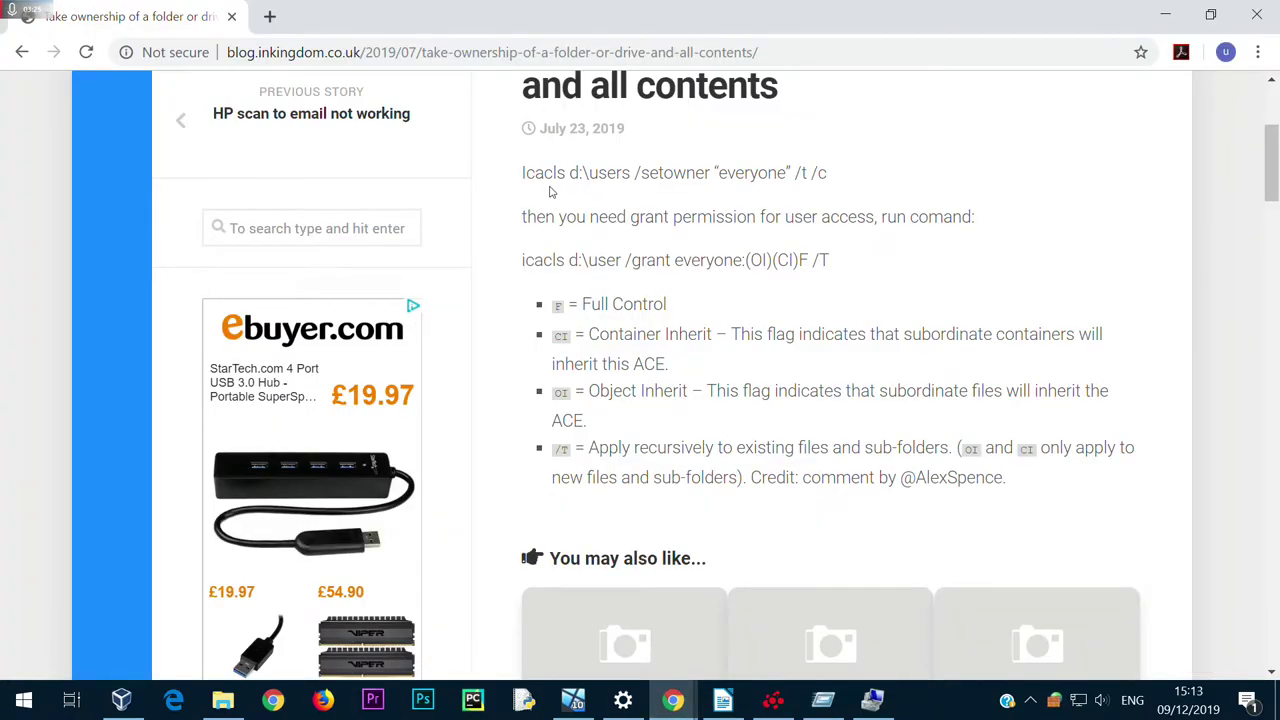
click(673, 700)
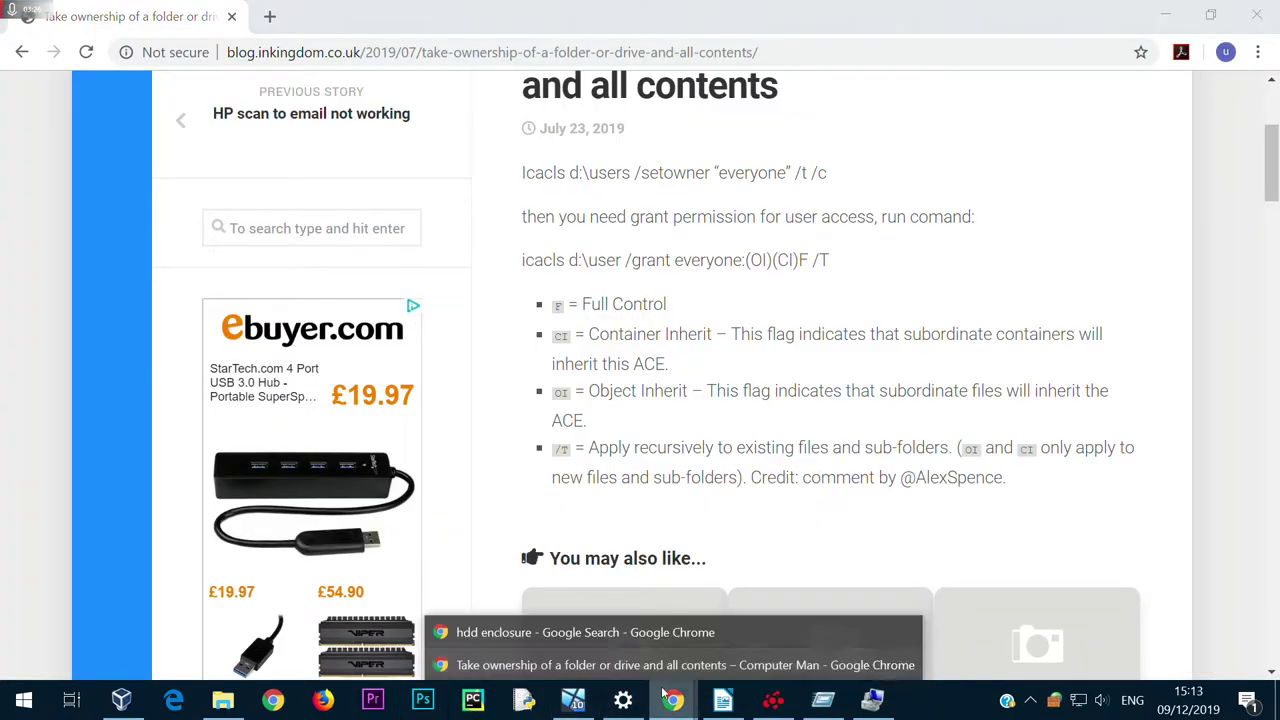
click(651, 634)
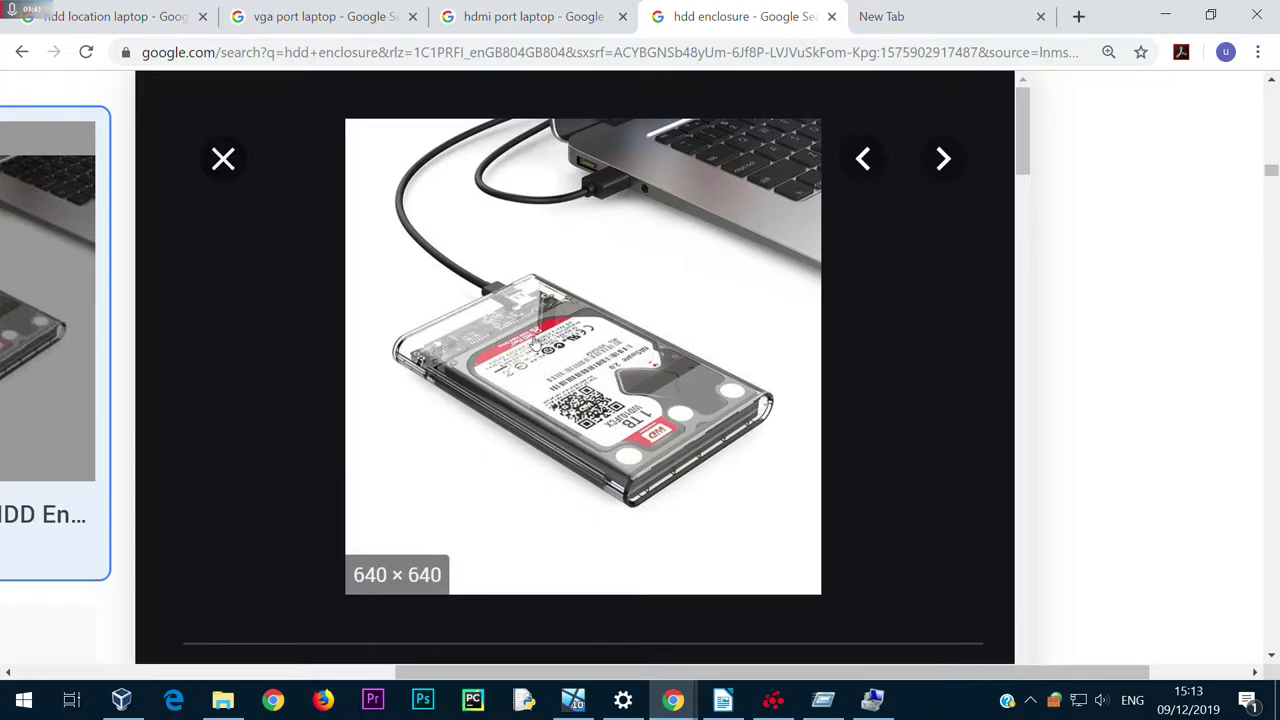
Review the HDMI port, VGA port and laptop hard drive location image searches, returning to the hdd enclosure image
click(540, 17)
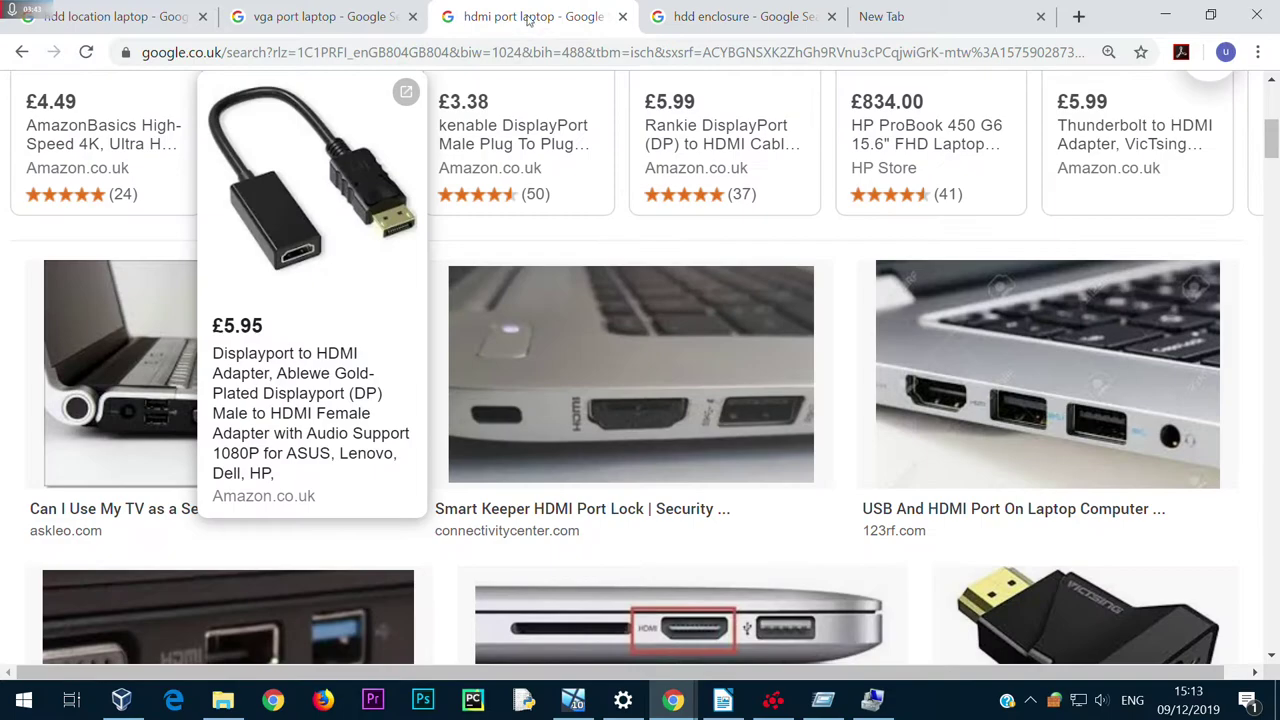
click(345, 14)
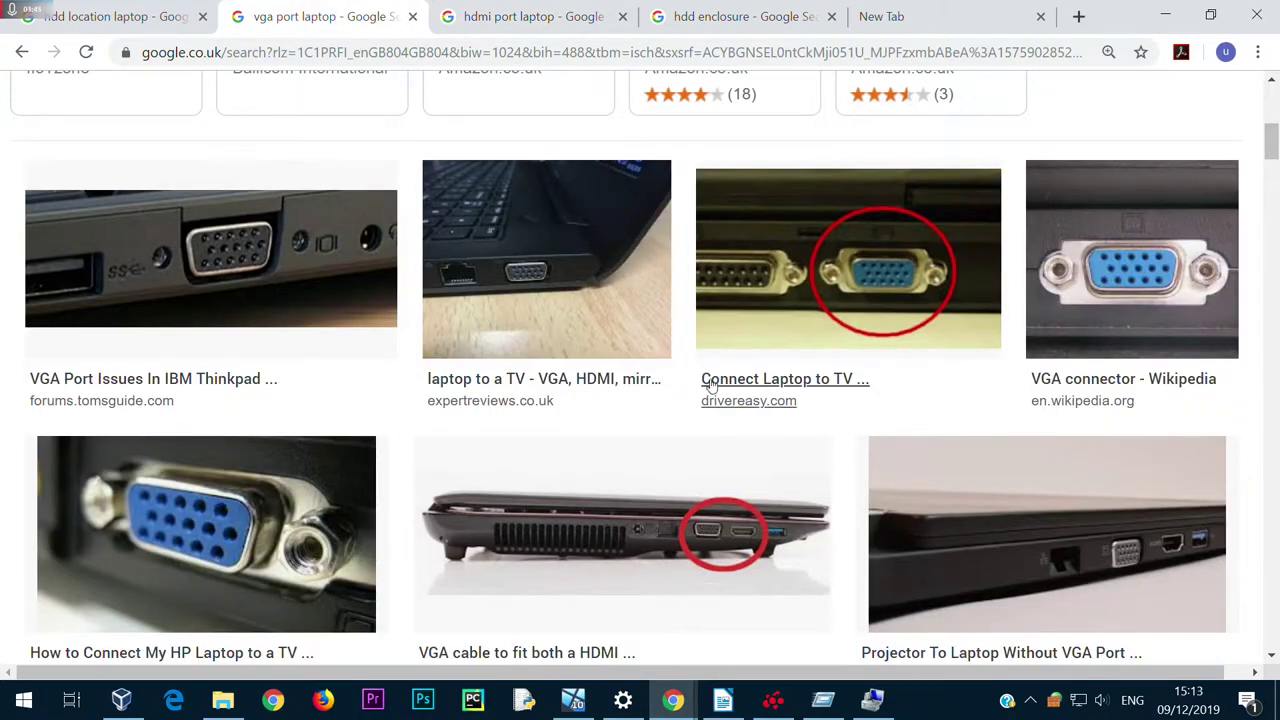
click(118, 16)
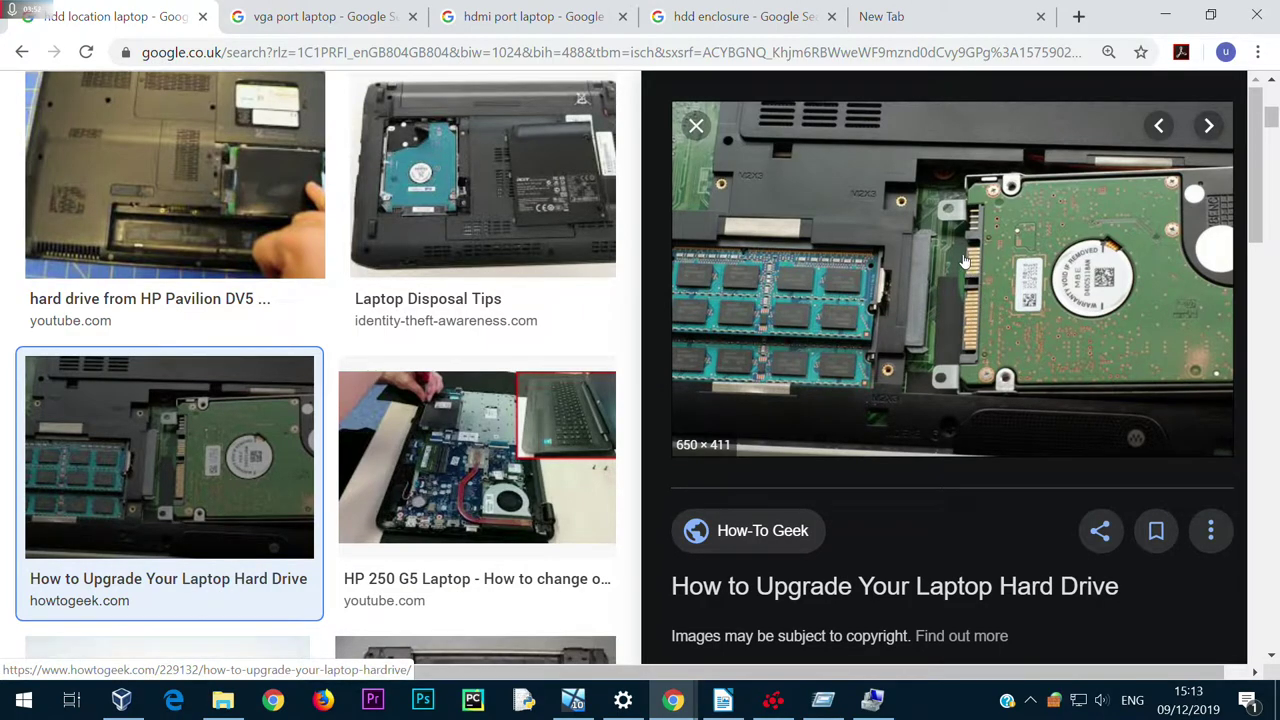
click(754, 27)
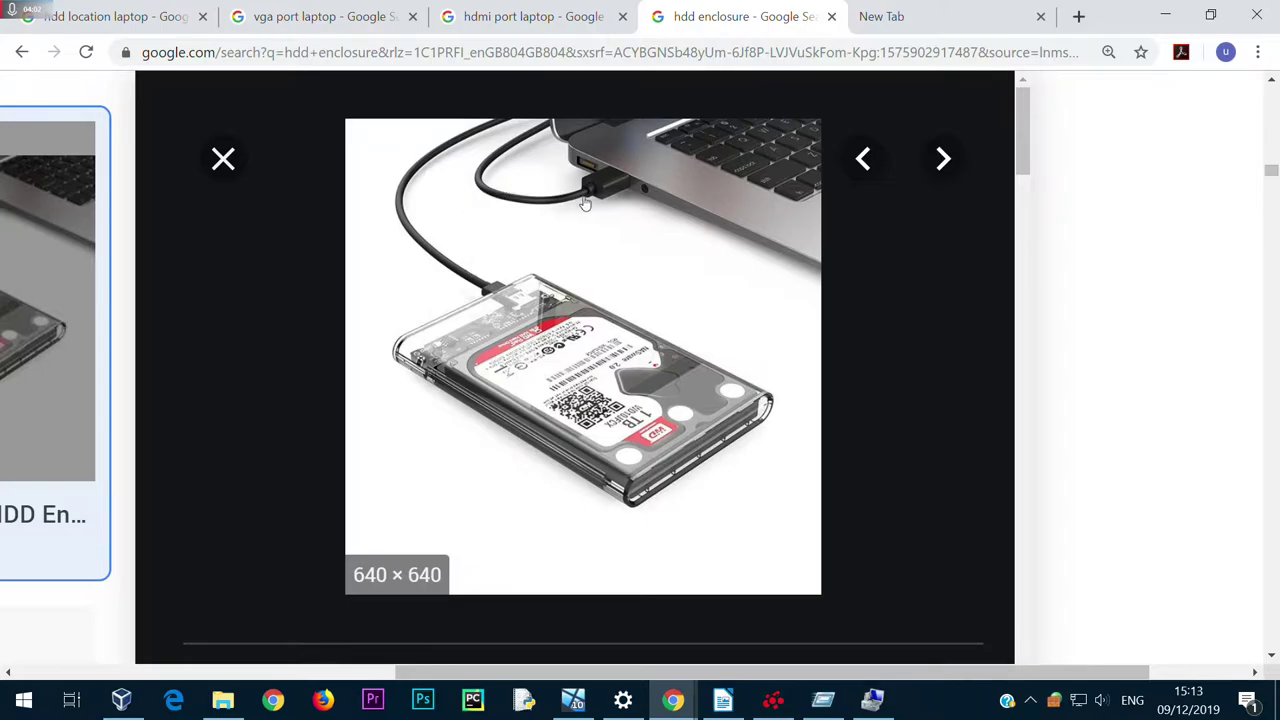
Switch to File Explorer, and open Disk Management inside Computer Management
click(222, 700)
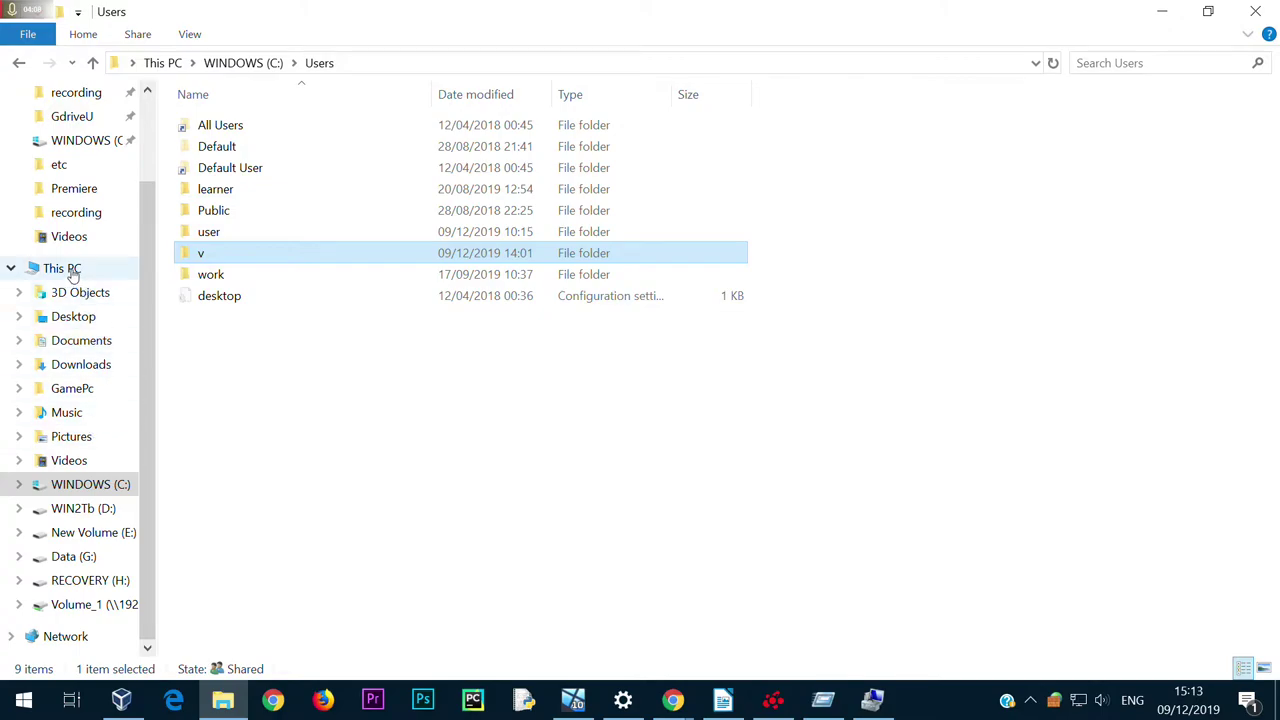
right_click(26, 702)
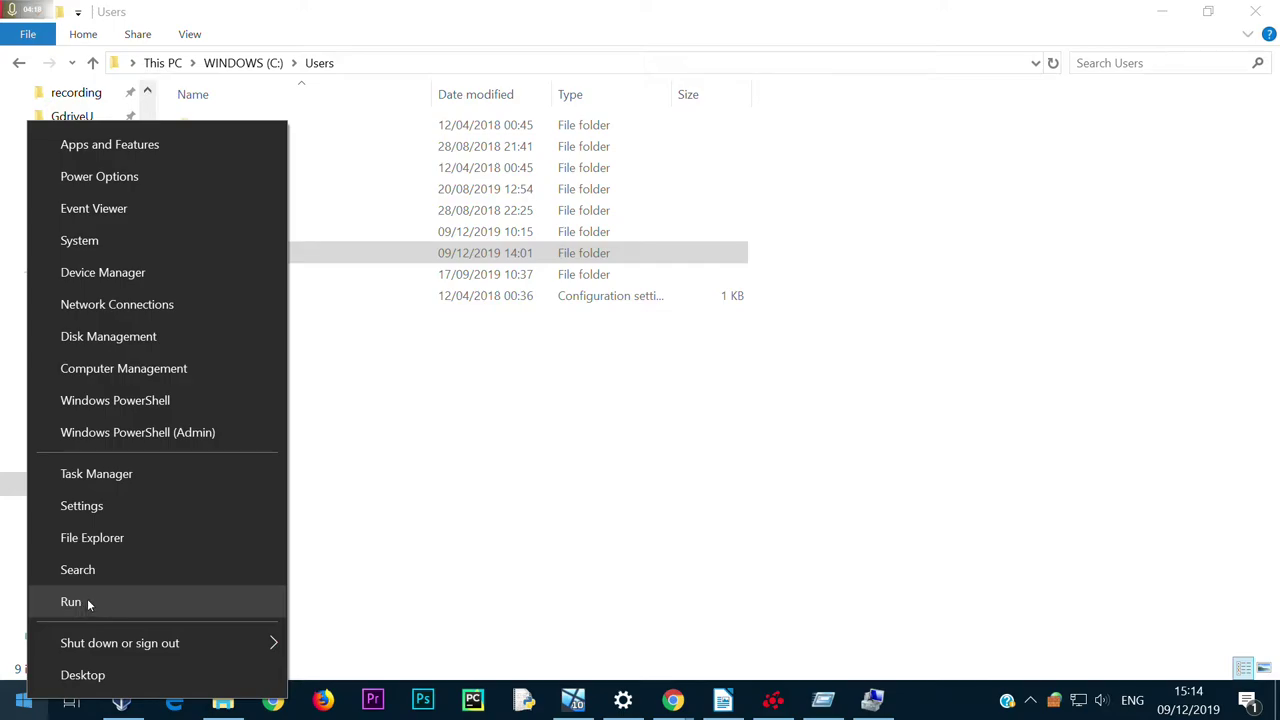
click(207, 377)
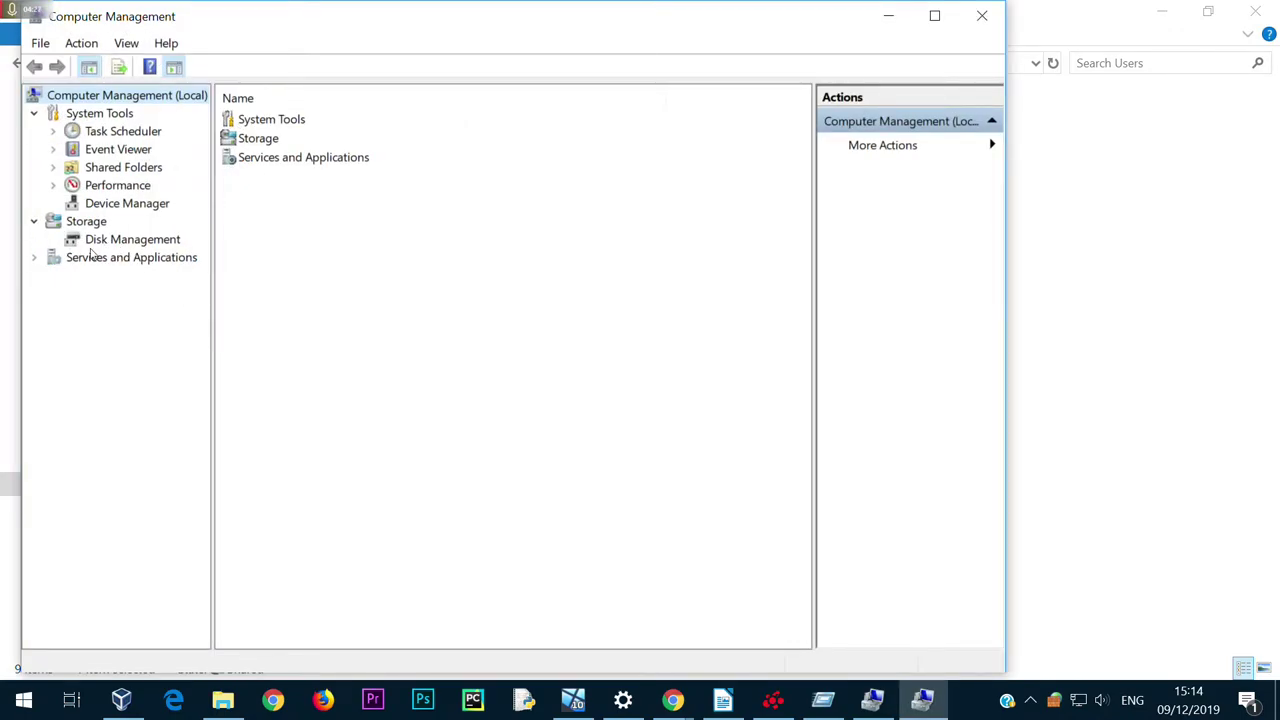
click(156, 243)
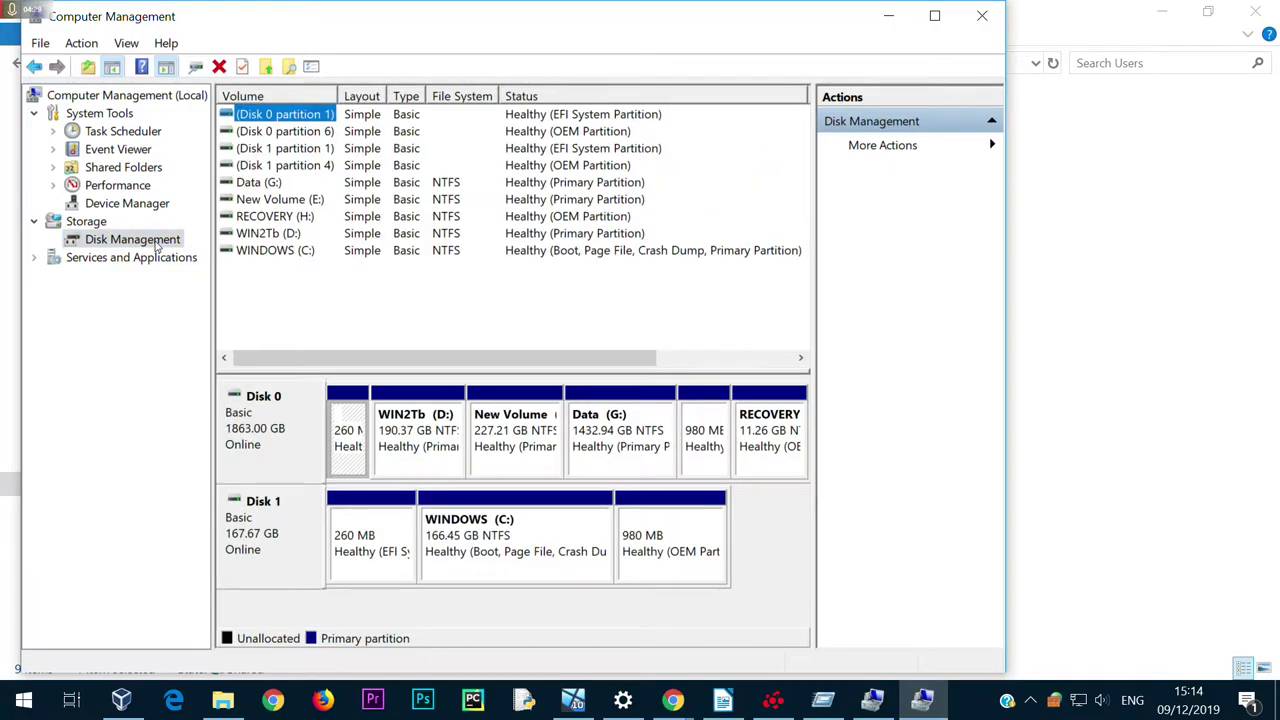
Examine Disk 0 and each partition on Disk 1 in Disk Management, finishing on the WINDOWS (C:) volume
click(252, 450)
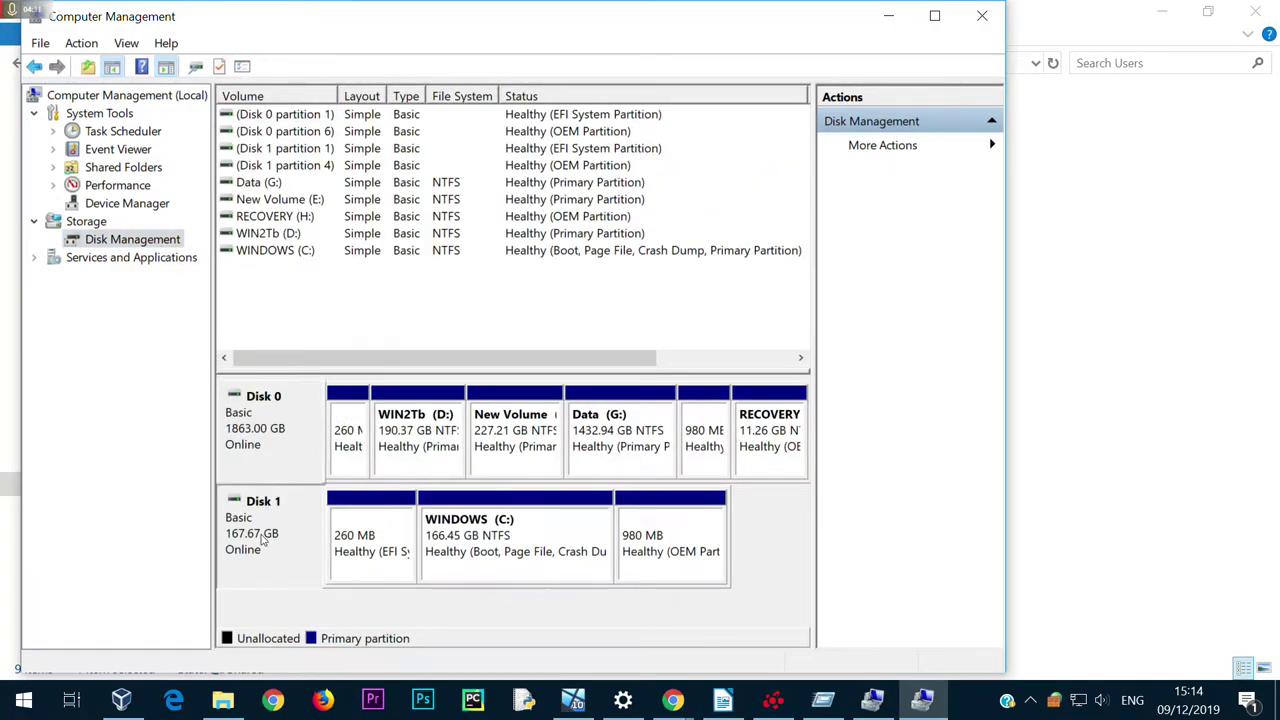
click(362, 548)
click(517, 537)
click(687, 543)
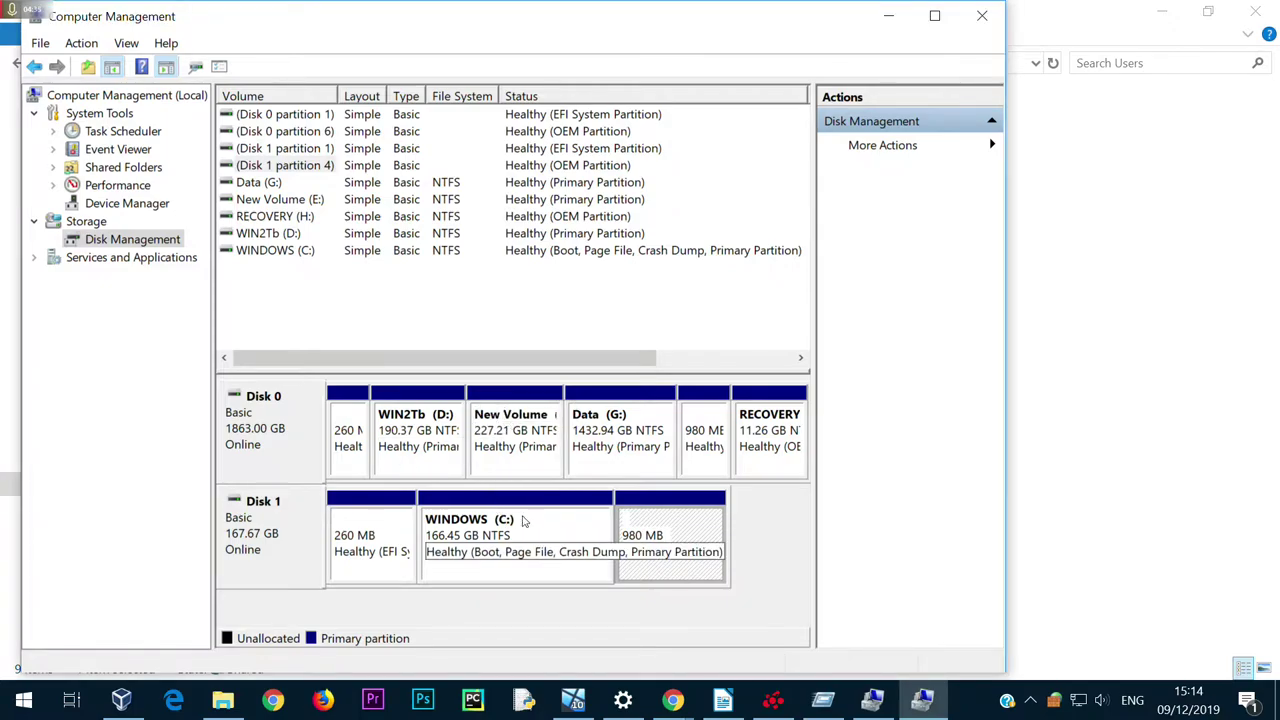
click(522, 538)
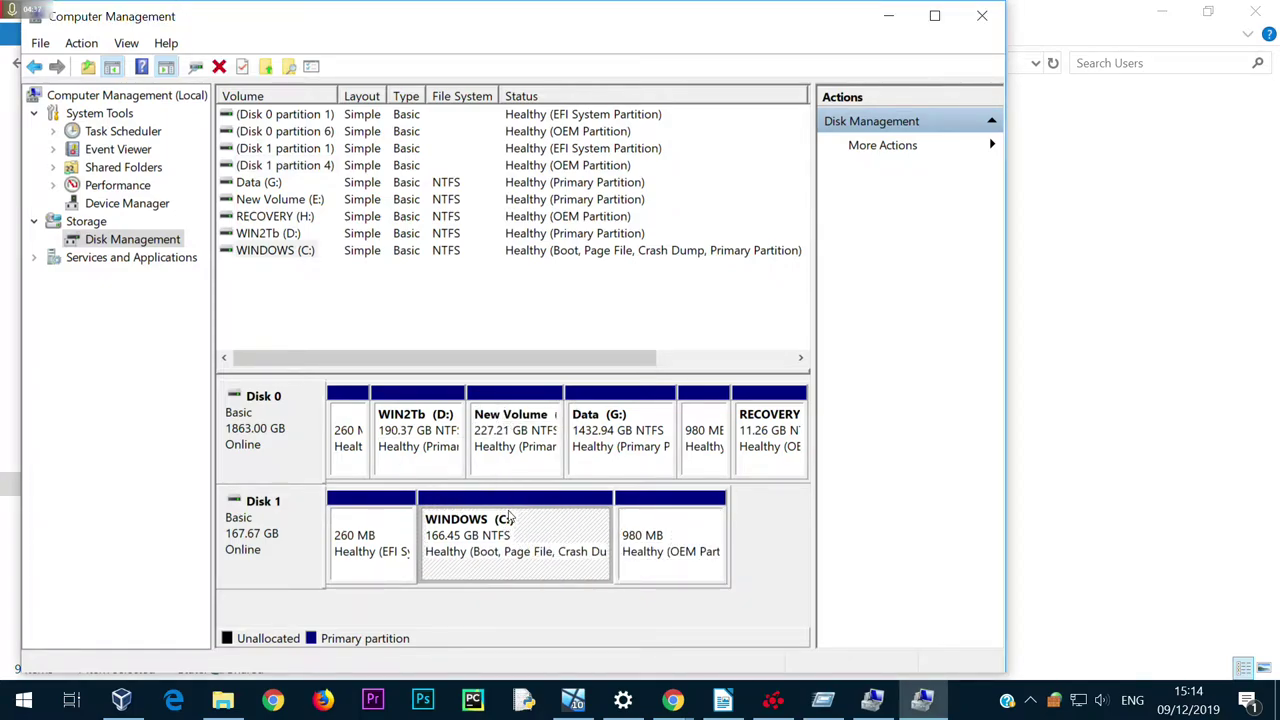
Explore the WINDOWS (C:) volume in a maximized File Explorer window and open its Users folder
right_click(557, 538)
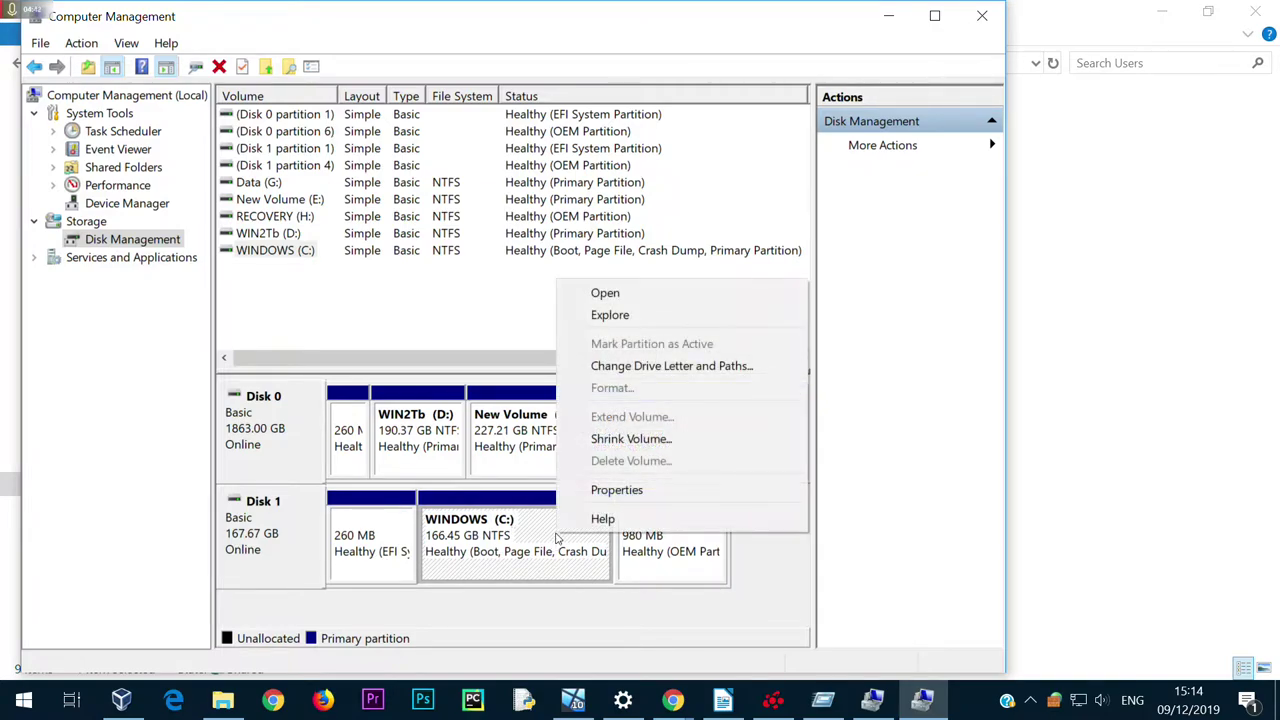
click(613, 317)
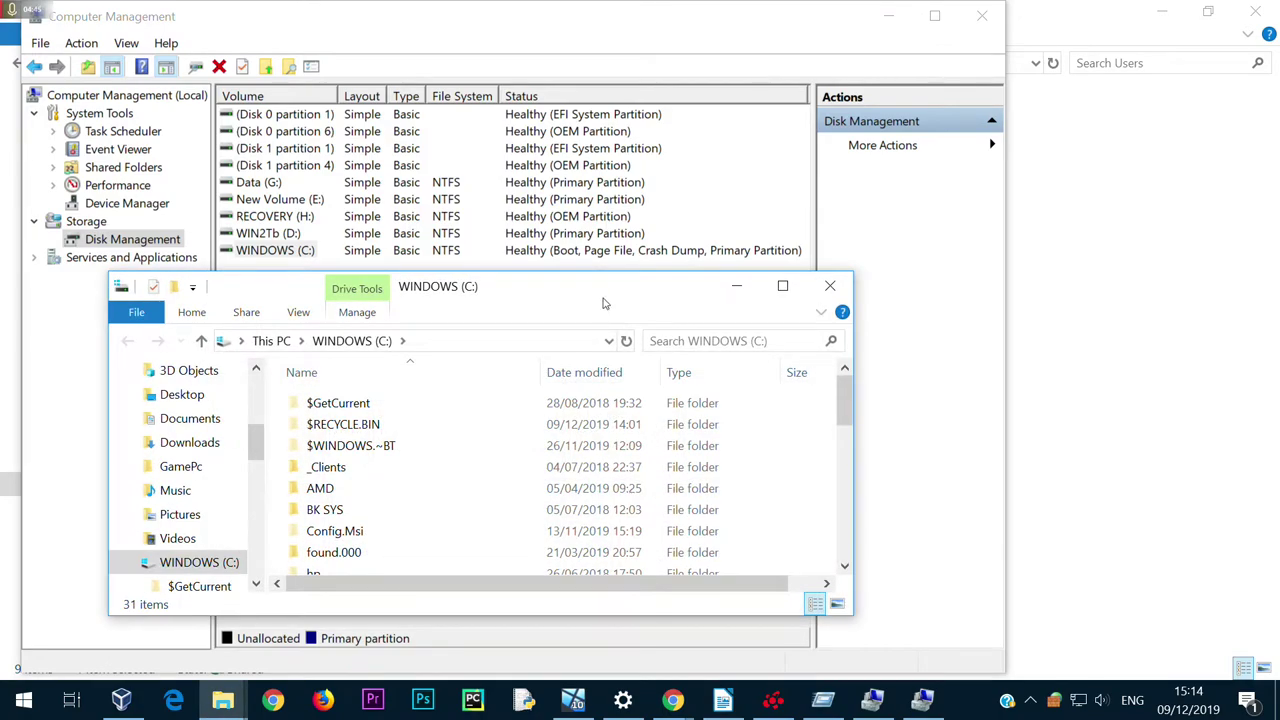
double_click(603, 303)
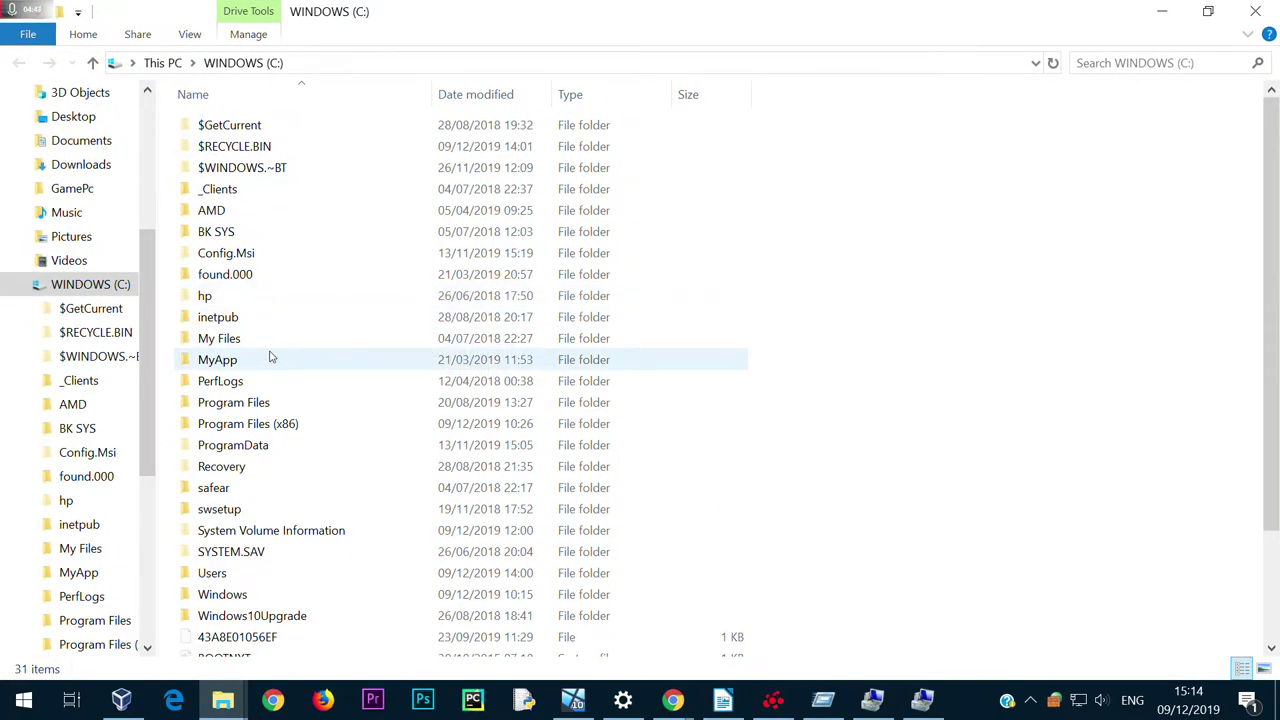
mouse_move(270, 357)
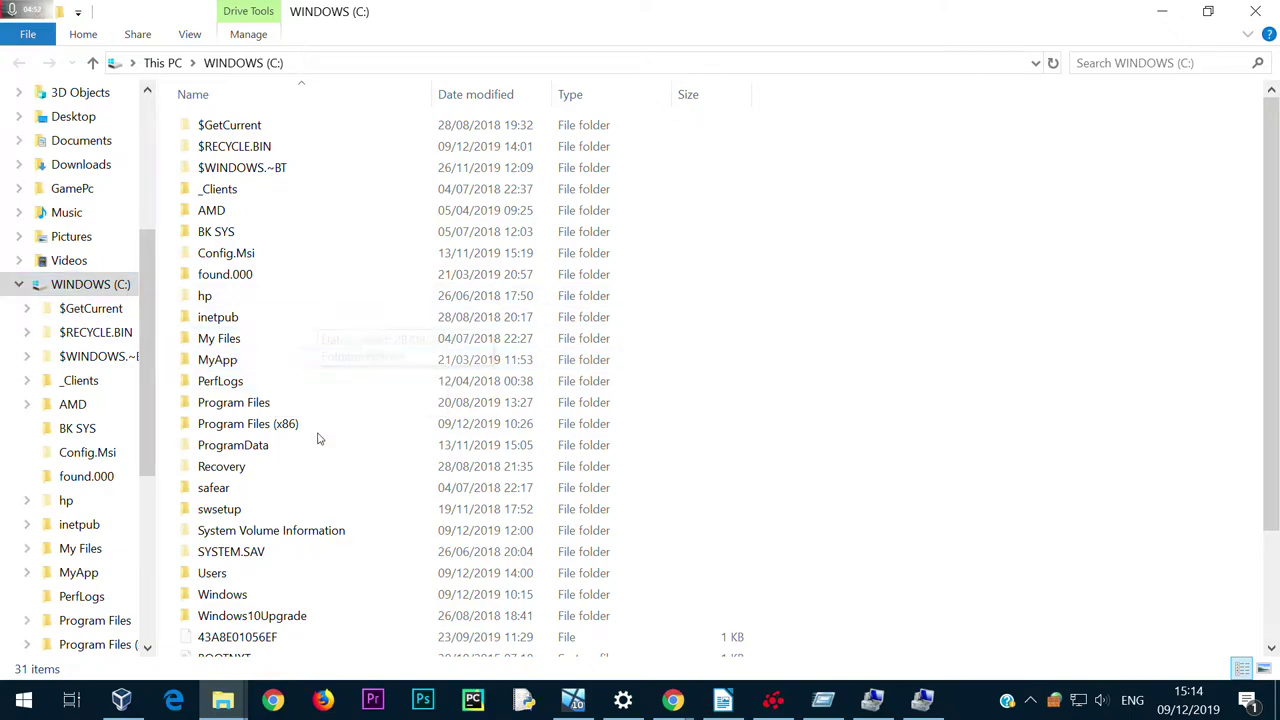
click(210, 575)
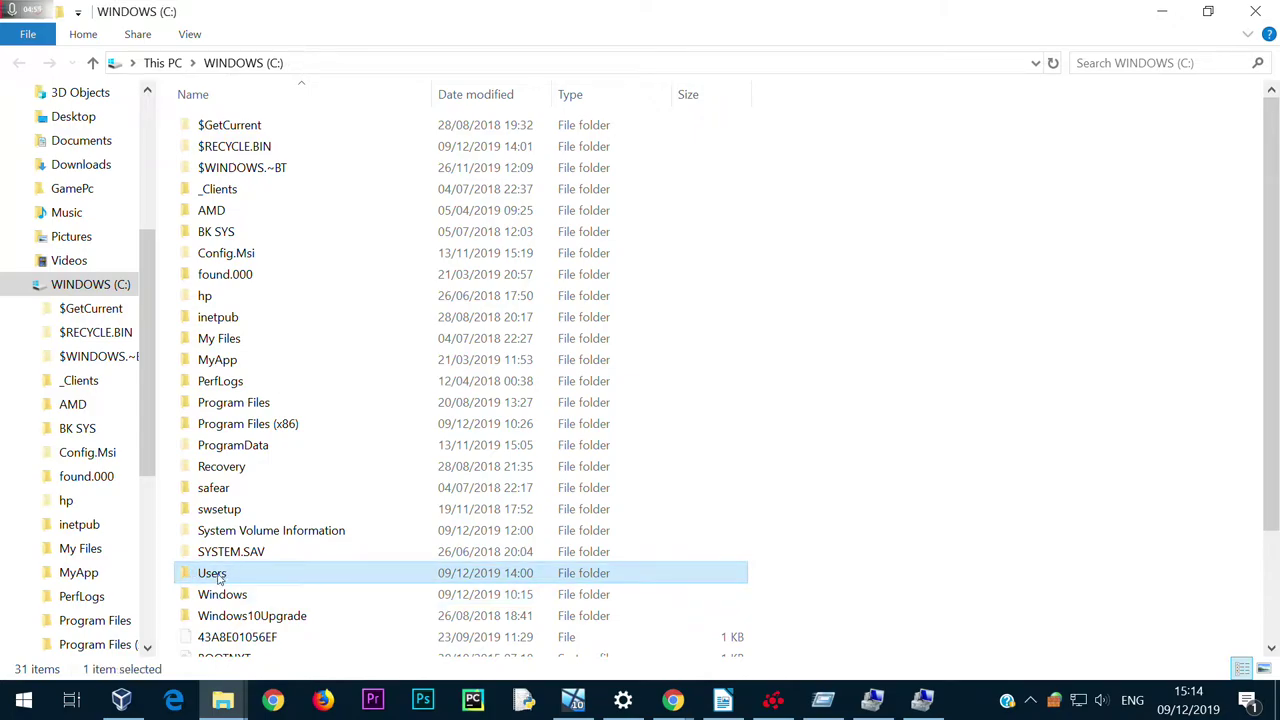
mouse_move(204, 574)
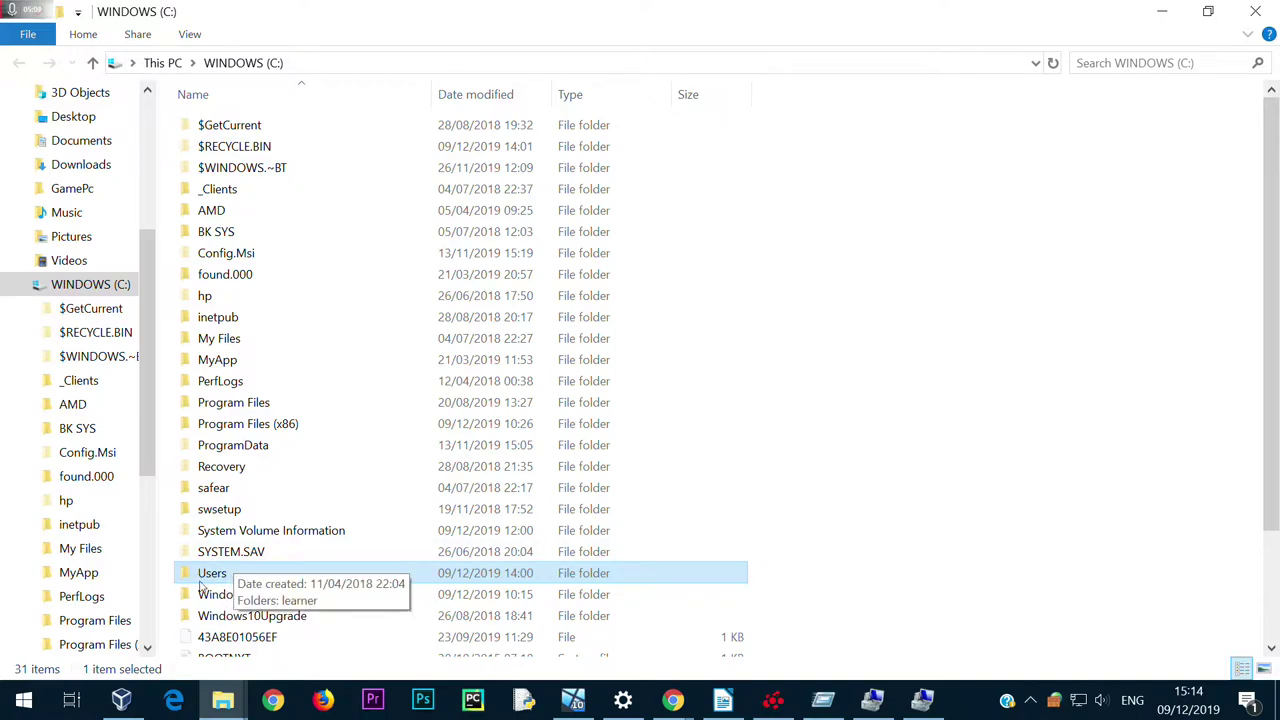
double_click(212, 574)
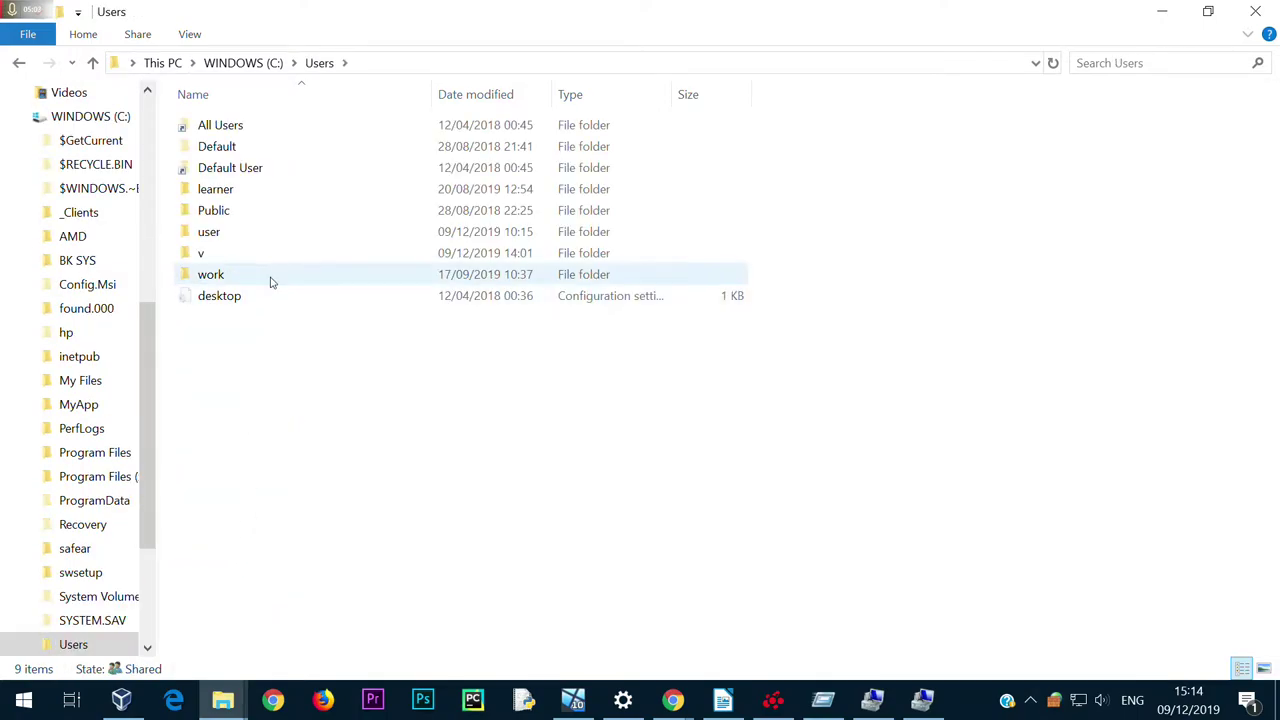
Try to open the v user folder, declining the offer of permanent access to it
click(249, 262)
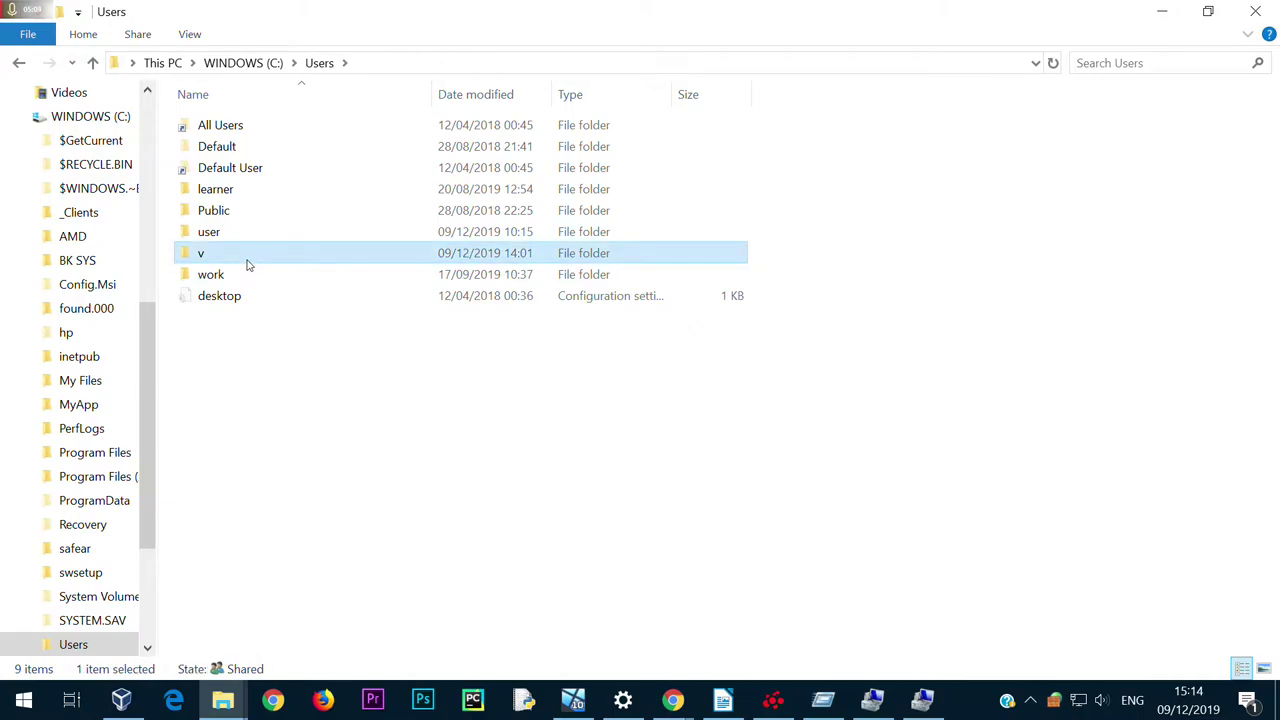
double_click(230, 258)
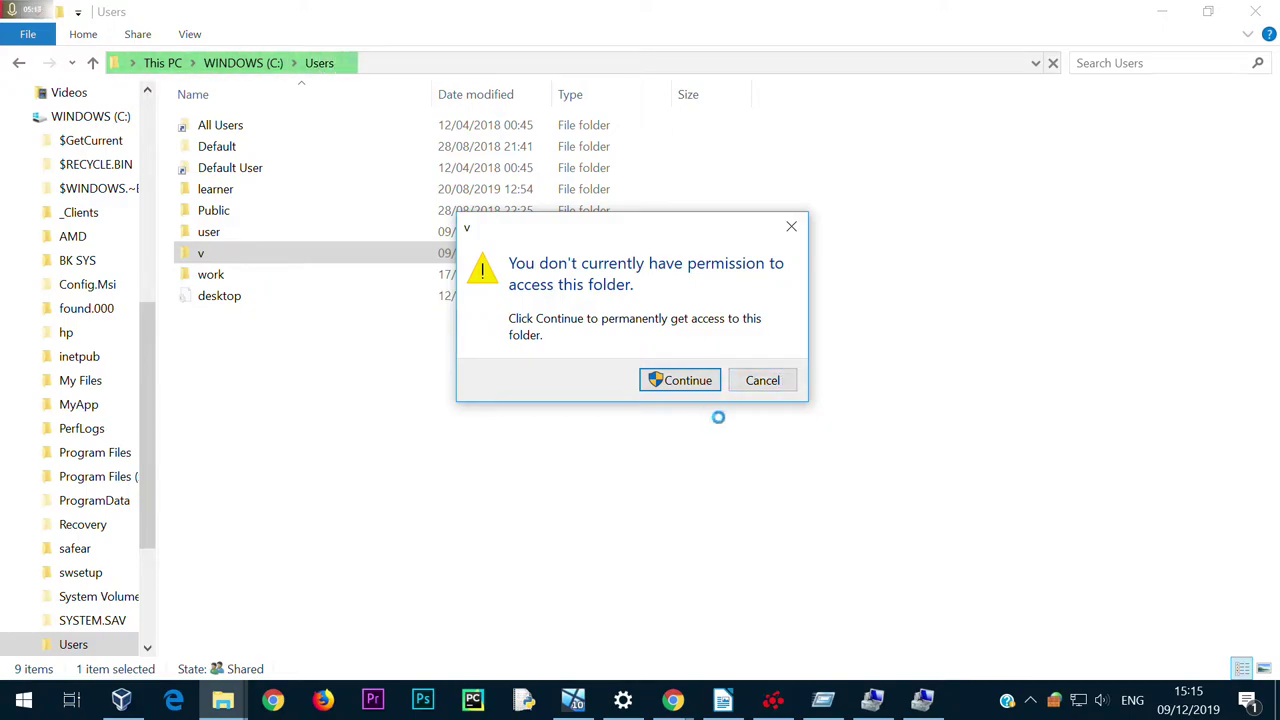
click(777, 386)
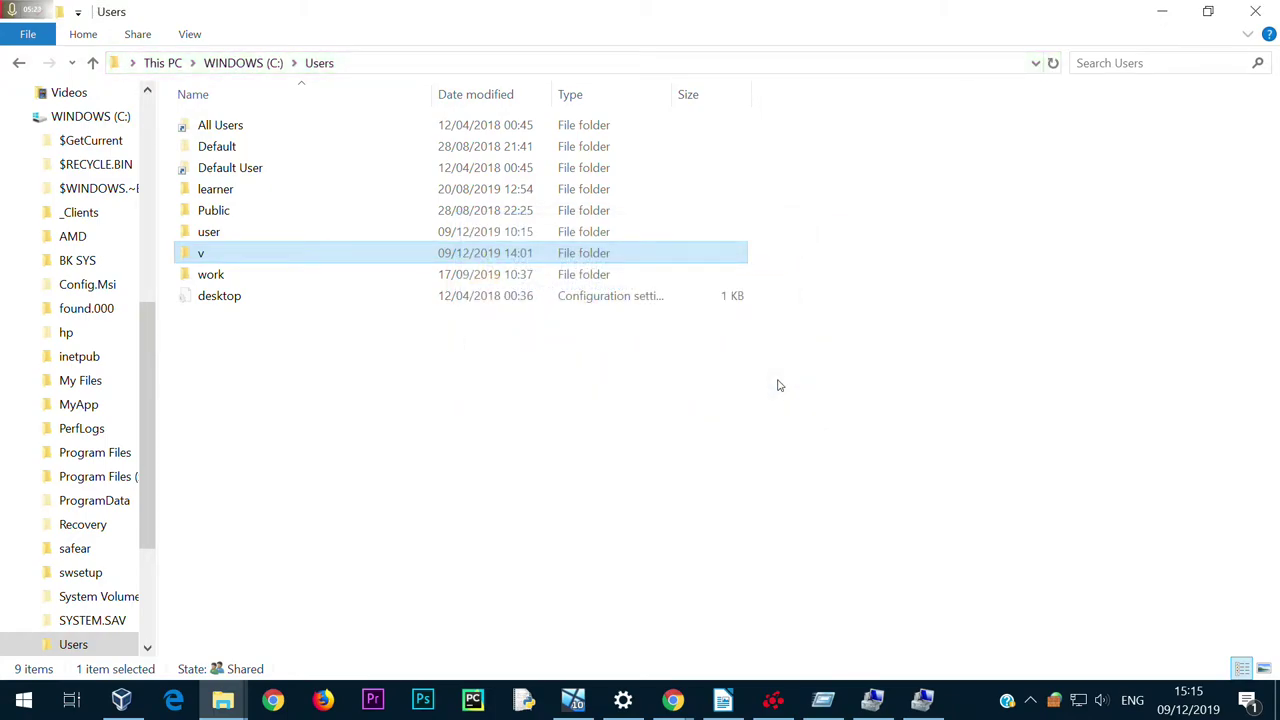
Open the Advanced Security Settings of the v folder from its properties
right_click(213, 259)
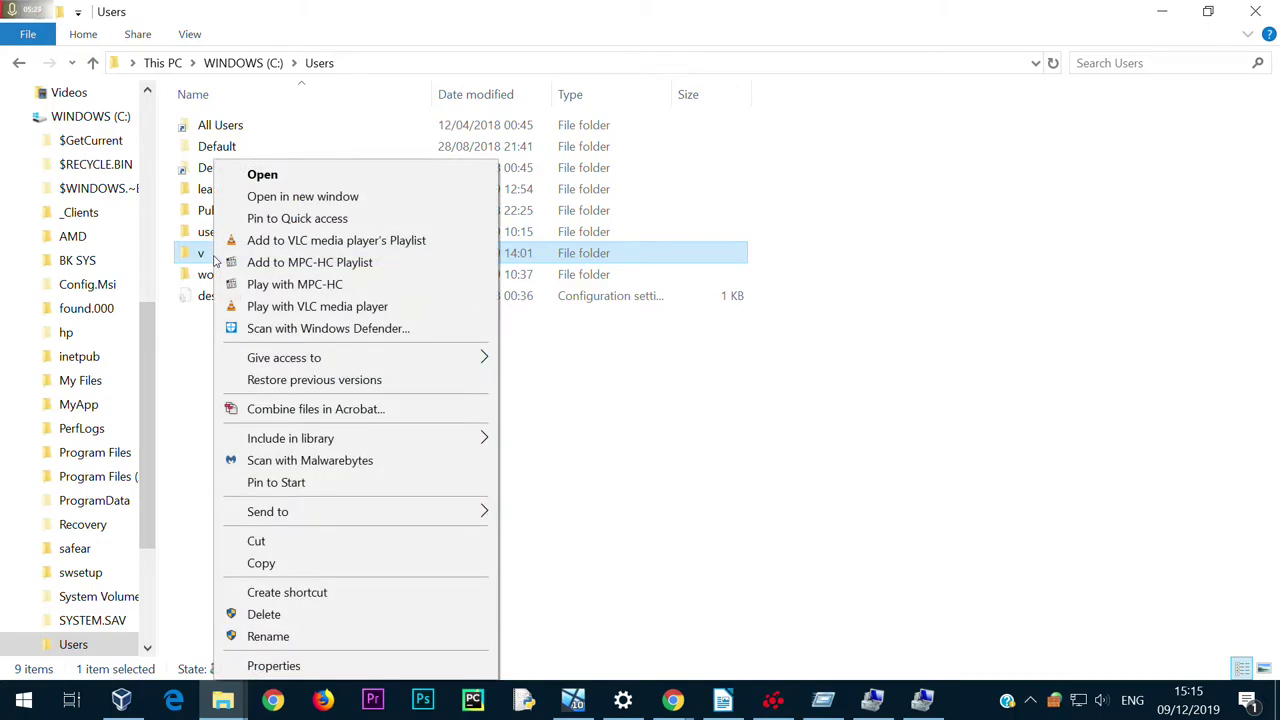
click(190, 262)
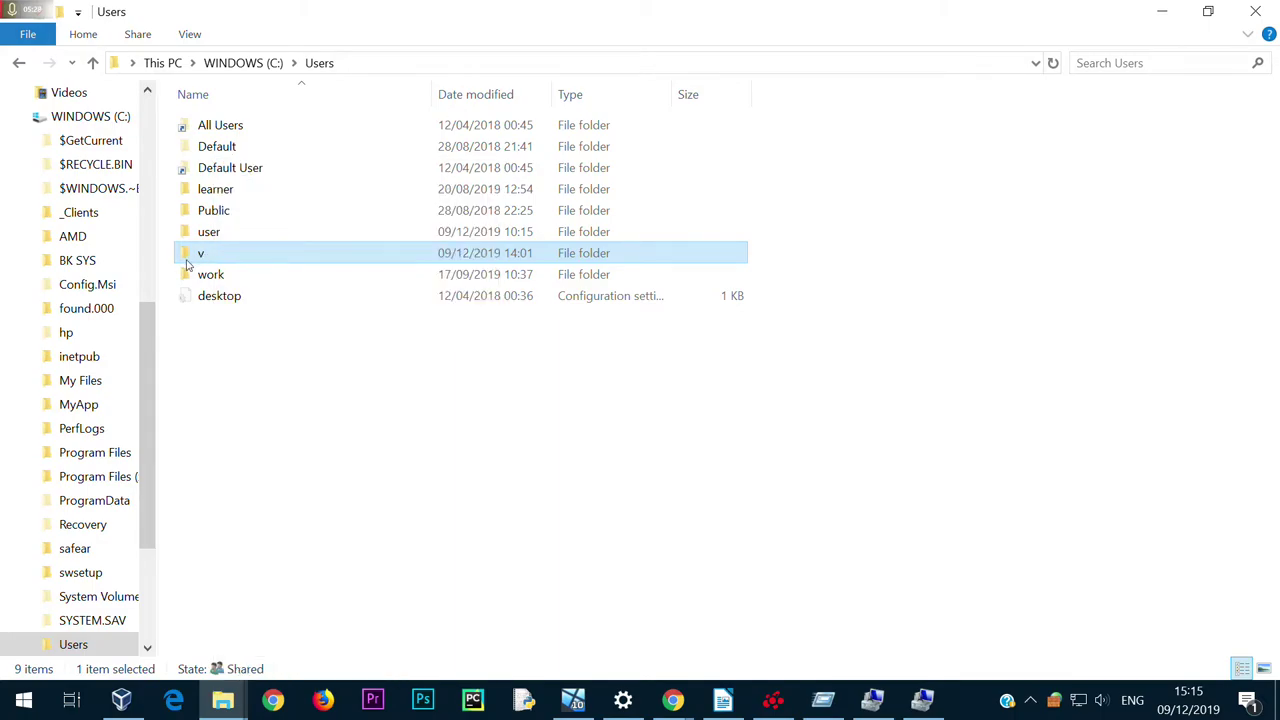
click(346, 254)
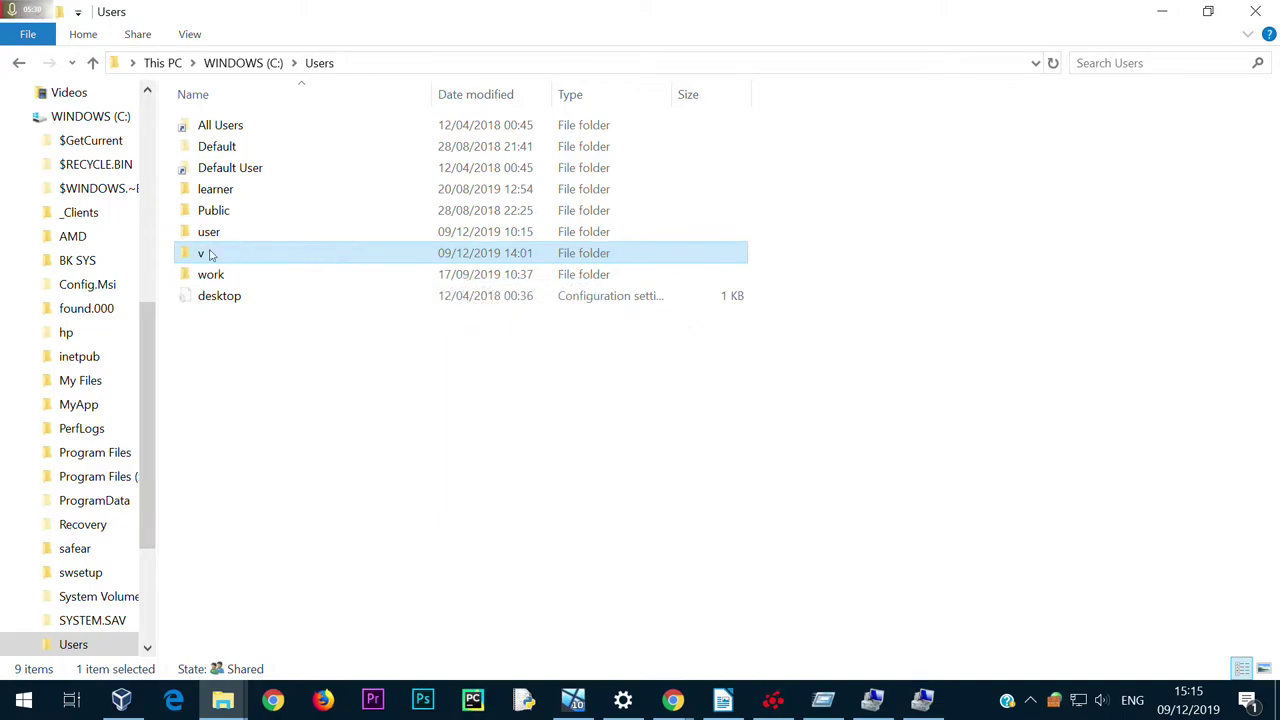
right_click(288, 253)
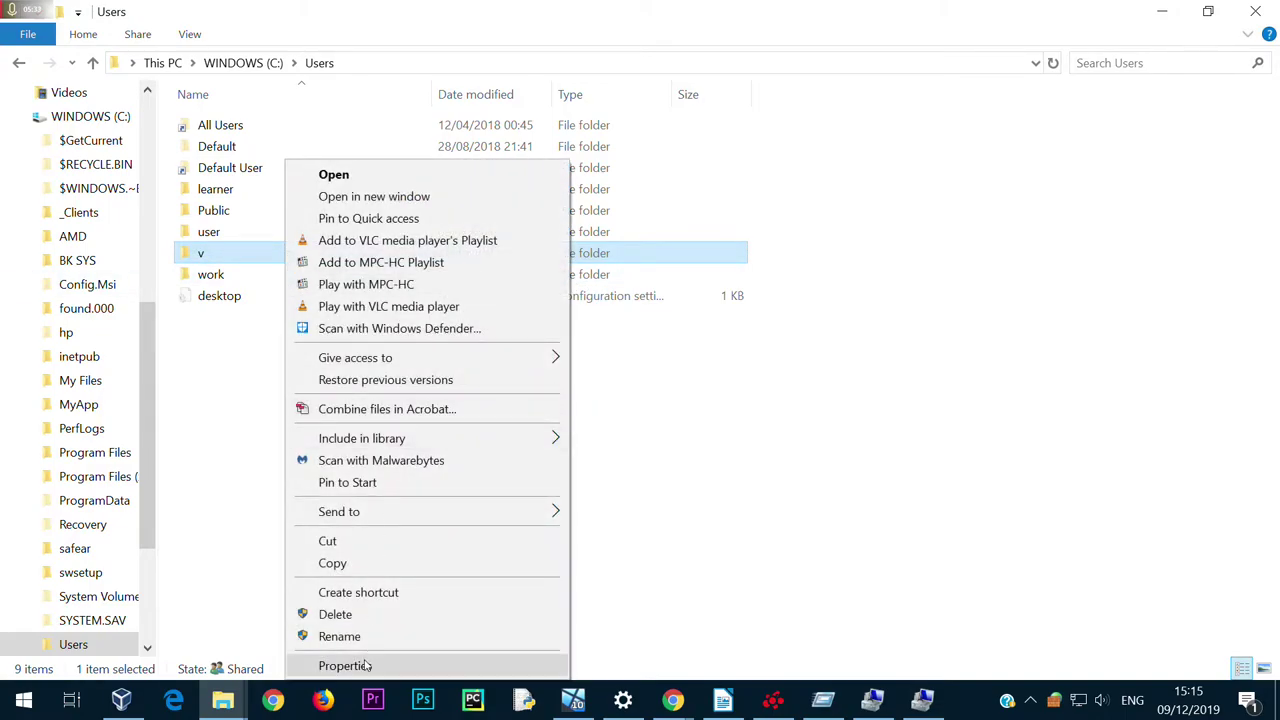
click(350, 665)
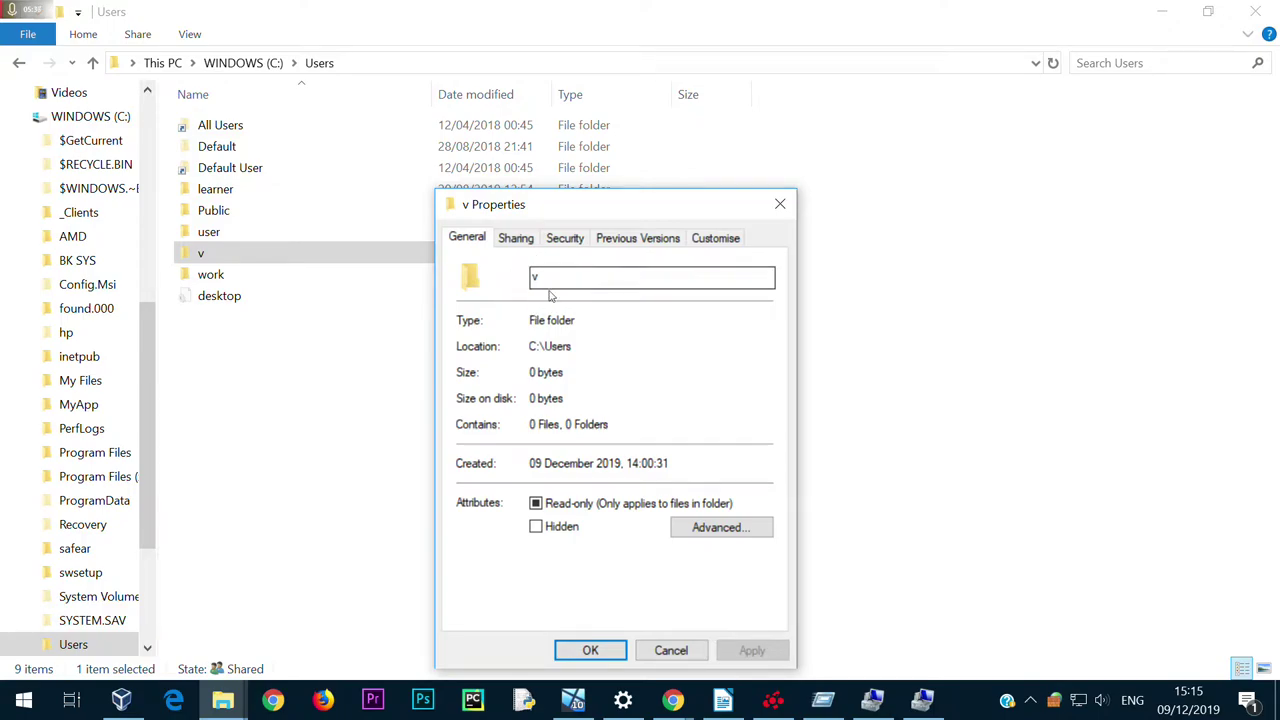
click(566, 239)
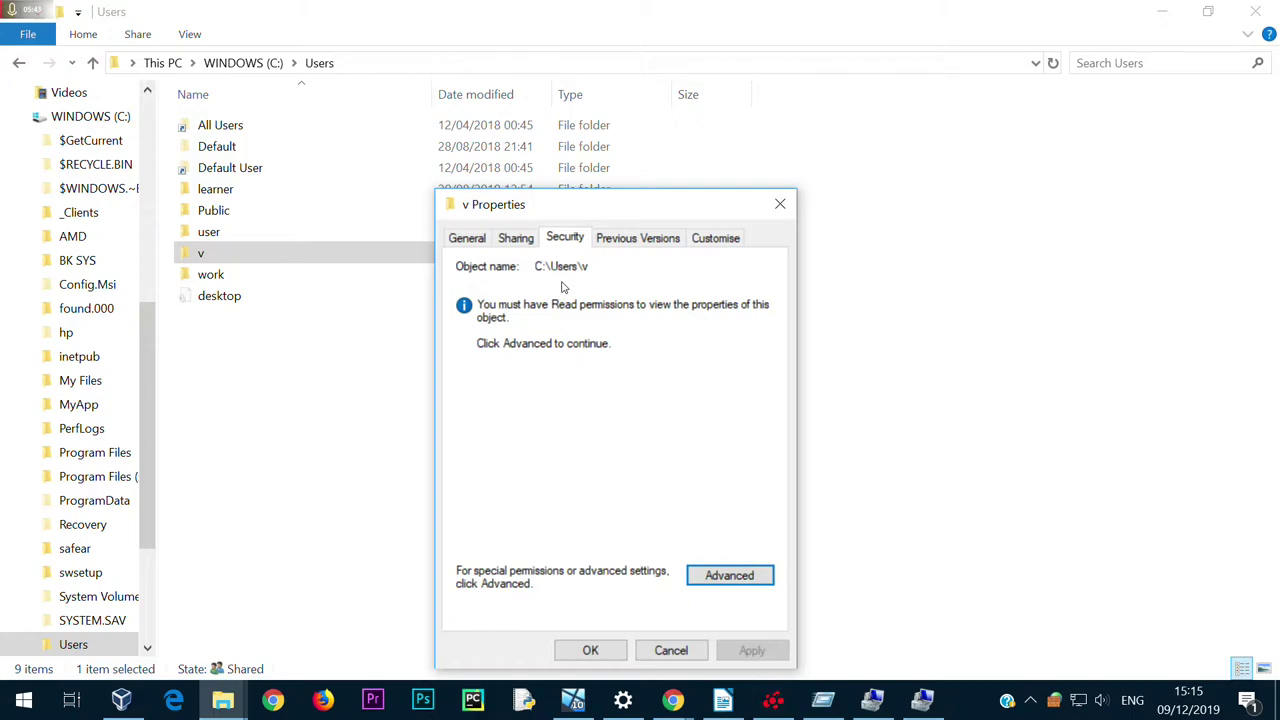
click(718, 585)
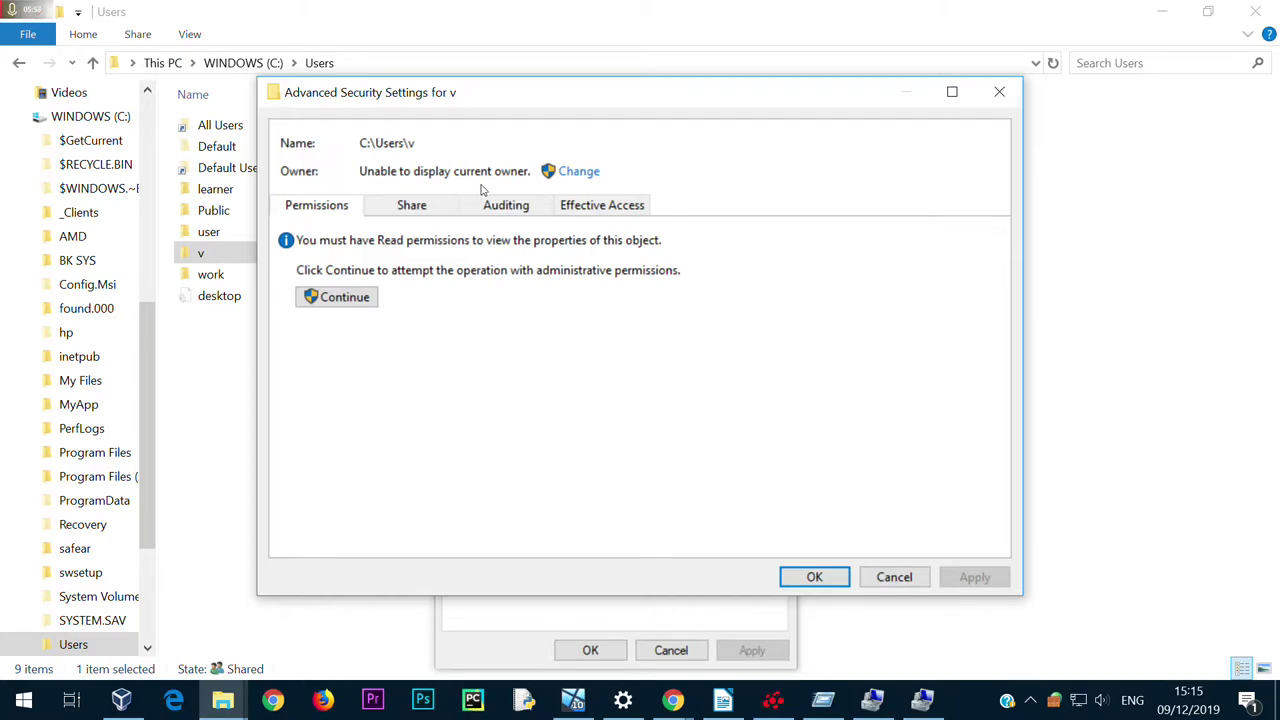
Change the owner of the v folder to Everyone, apply it and close the folder's properties
click(579, 172)
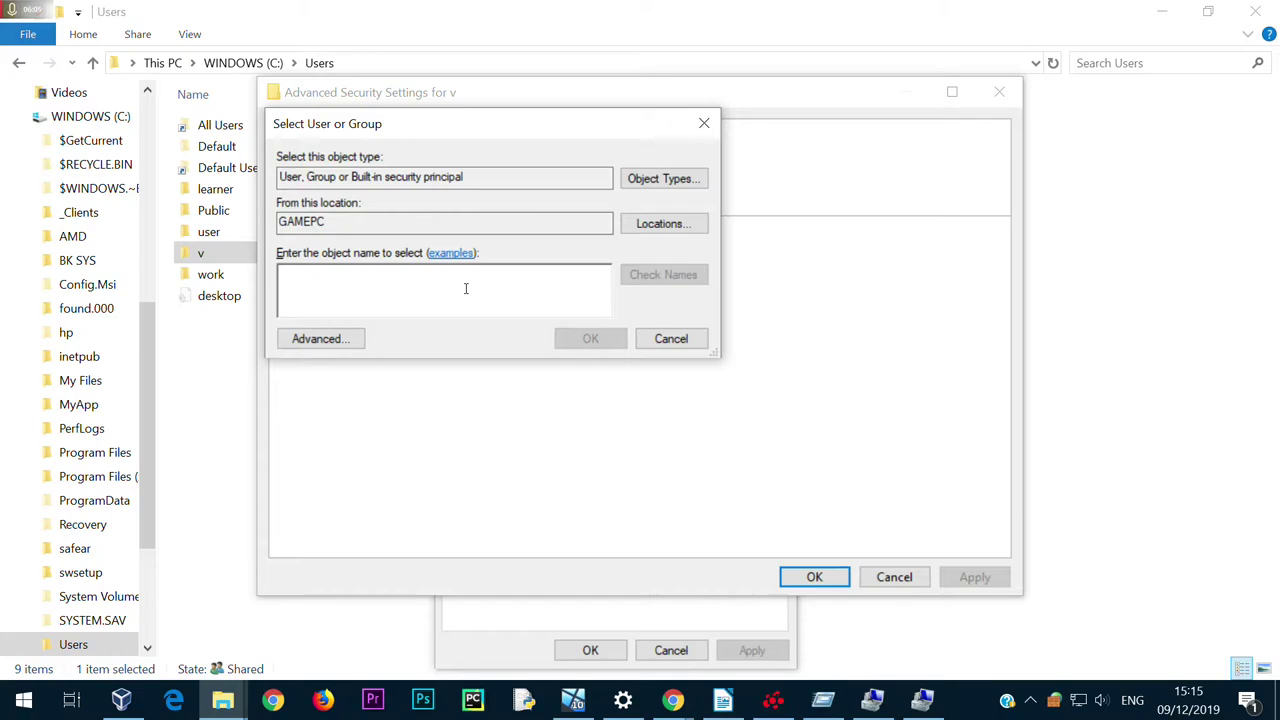
text(everyone)
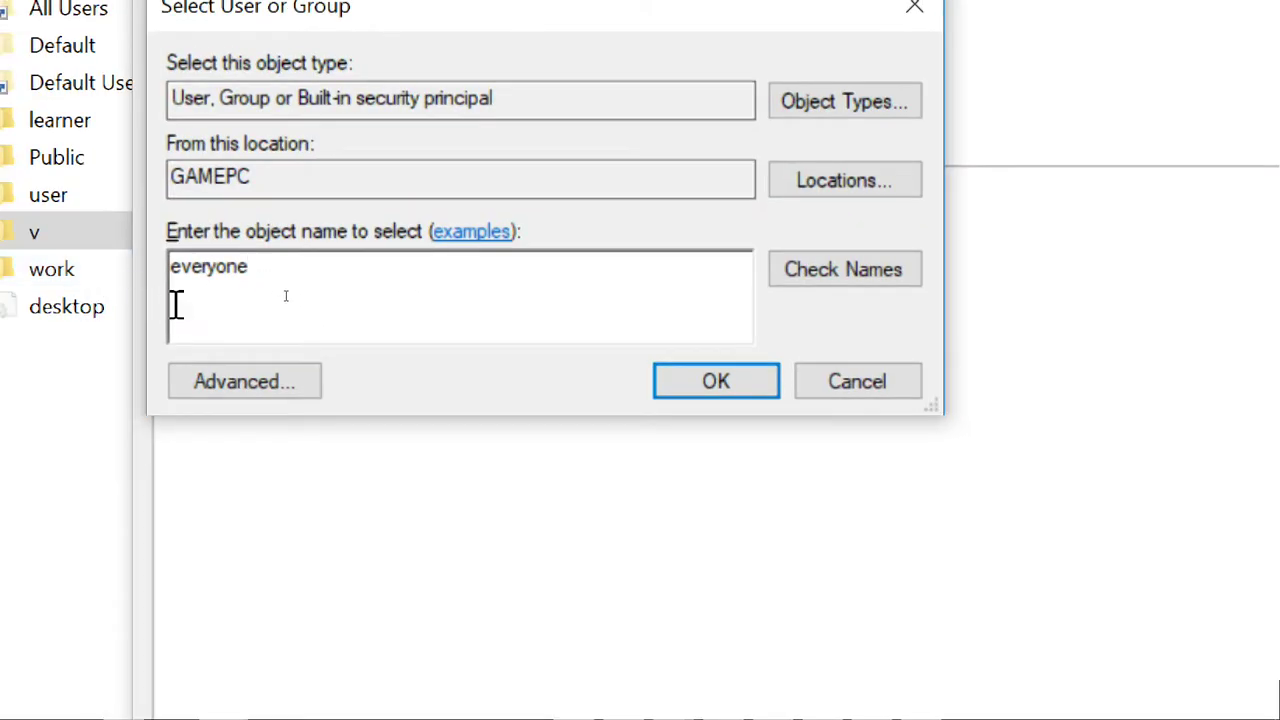
click(716, 382)
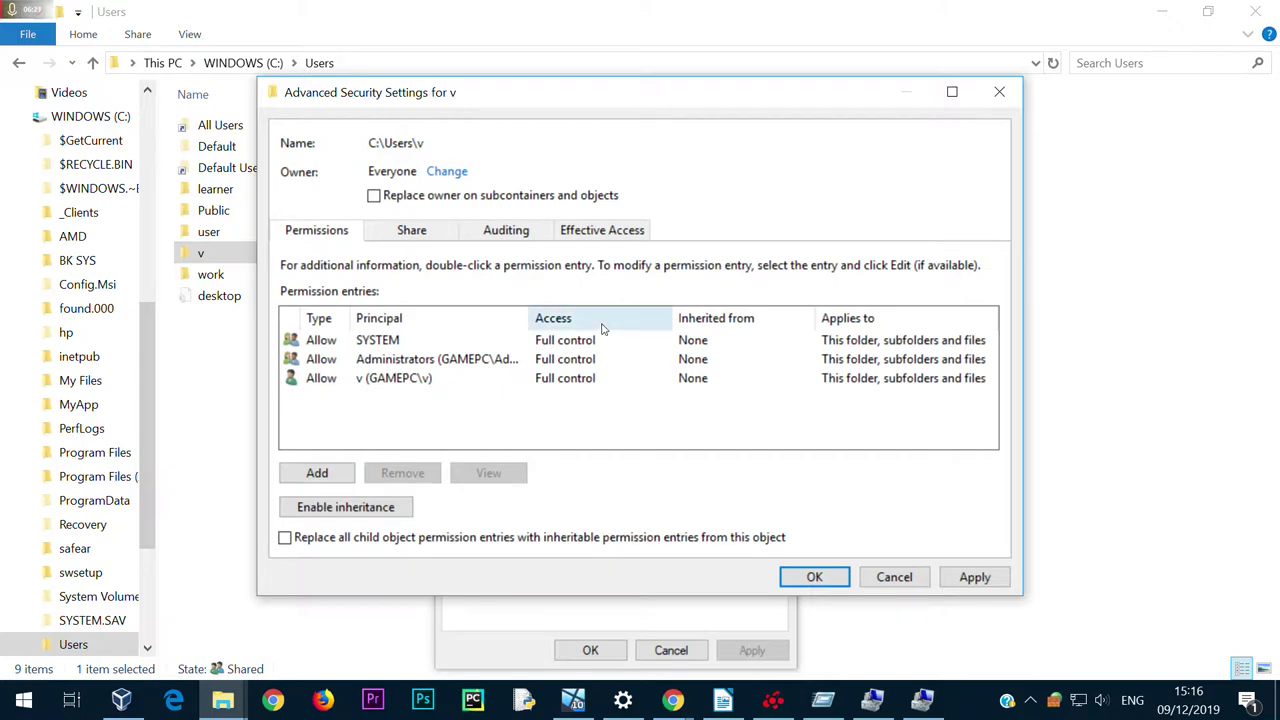
click(985, 580)
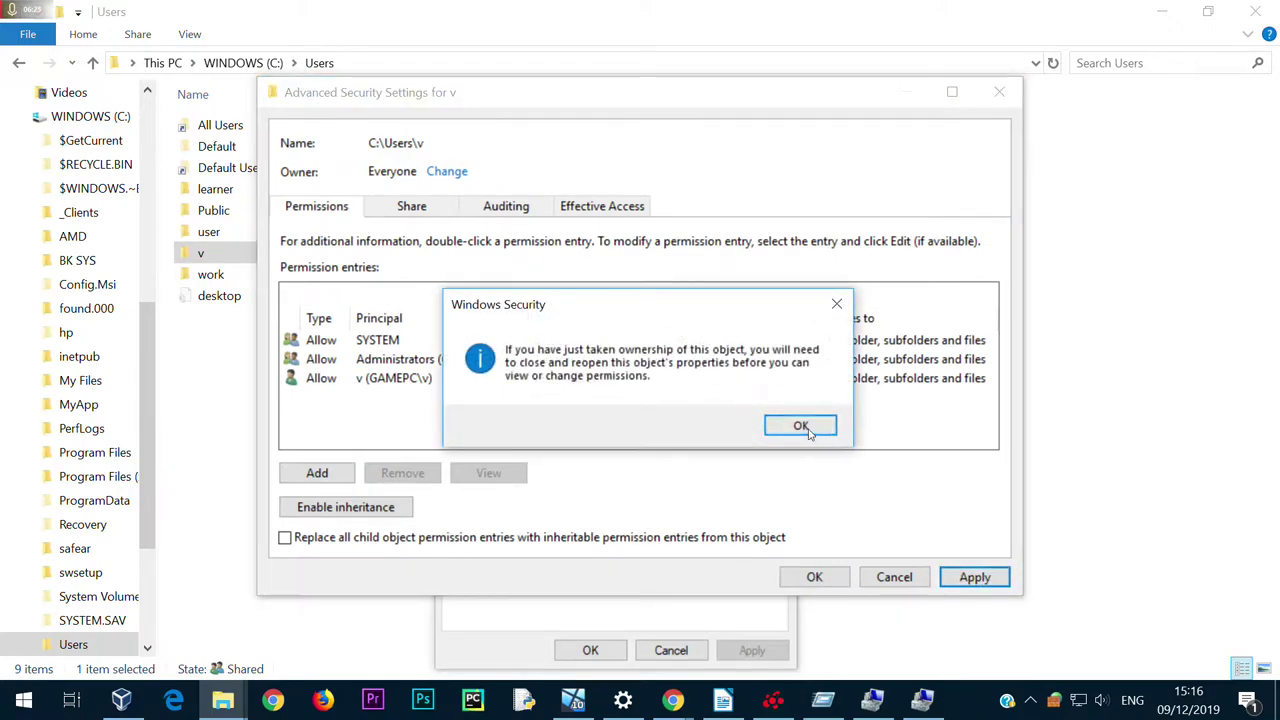
click(801, 426)
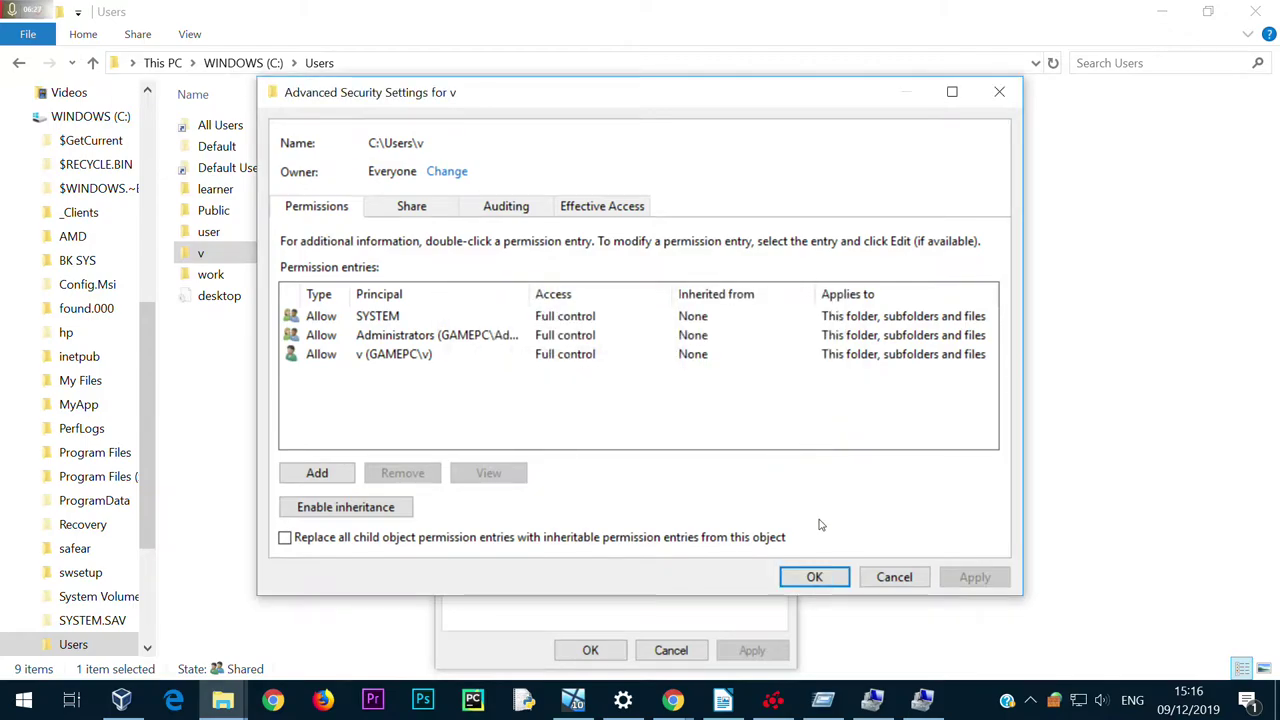
click(812, 578)
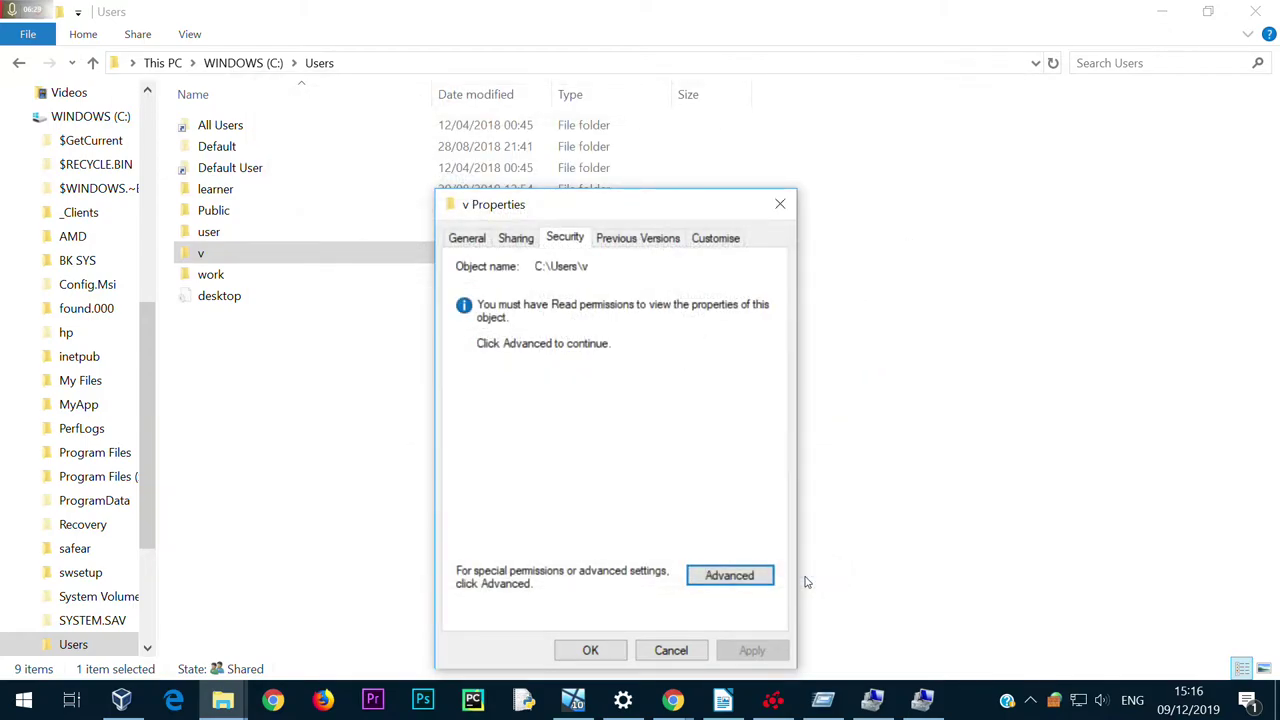
click(590, 650)
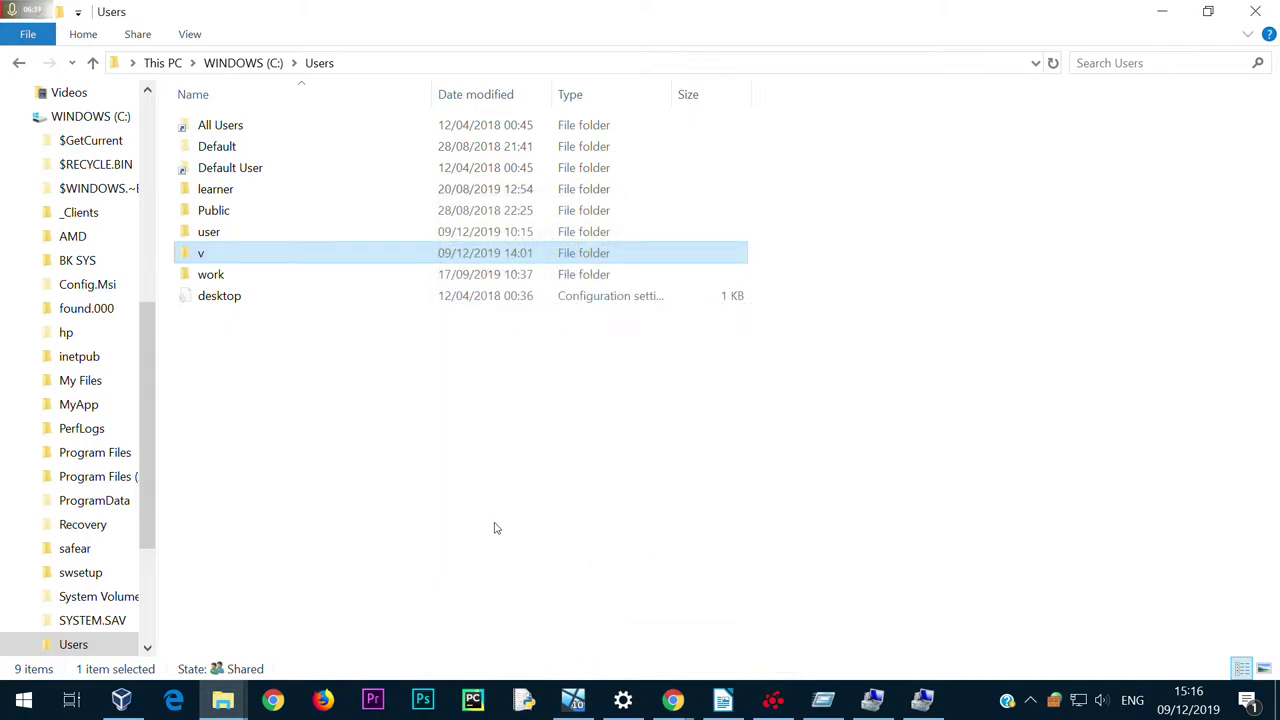
Retry opening the v folder without accepting permanent access, and open the security permissions in its properties
double_click(192, 258)
click(762, 381)
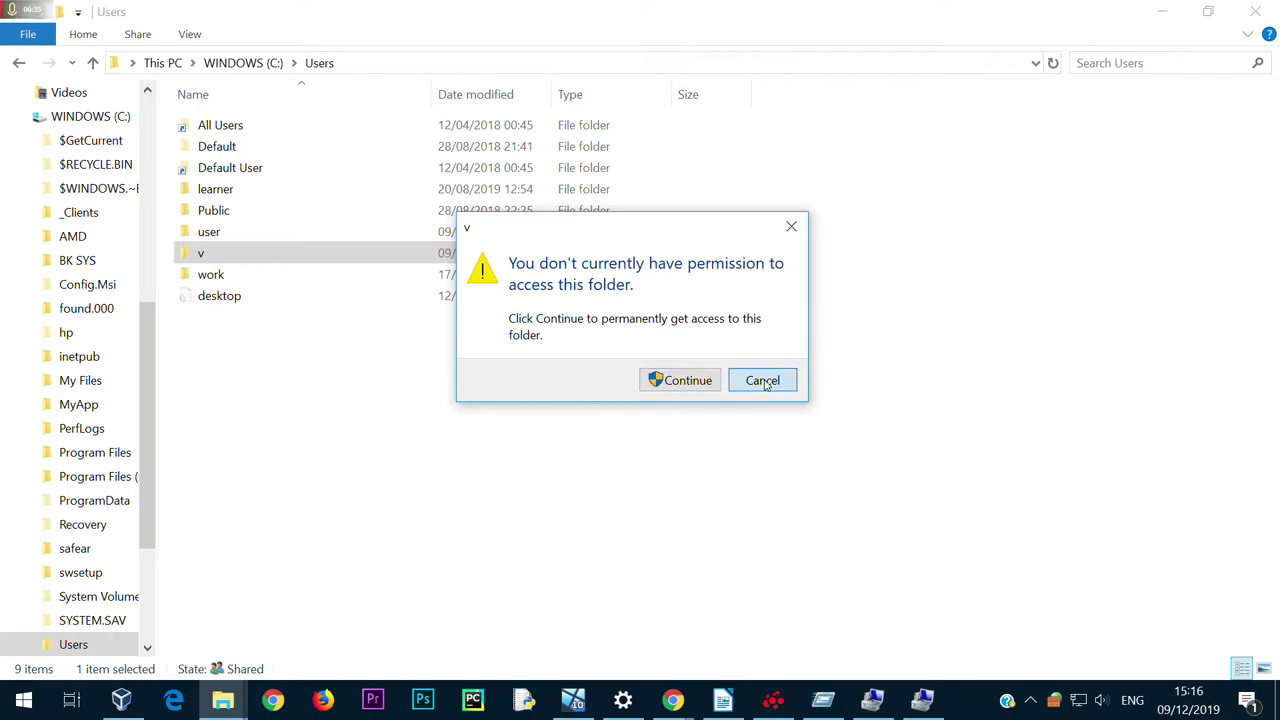
right_click(195, 256)
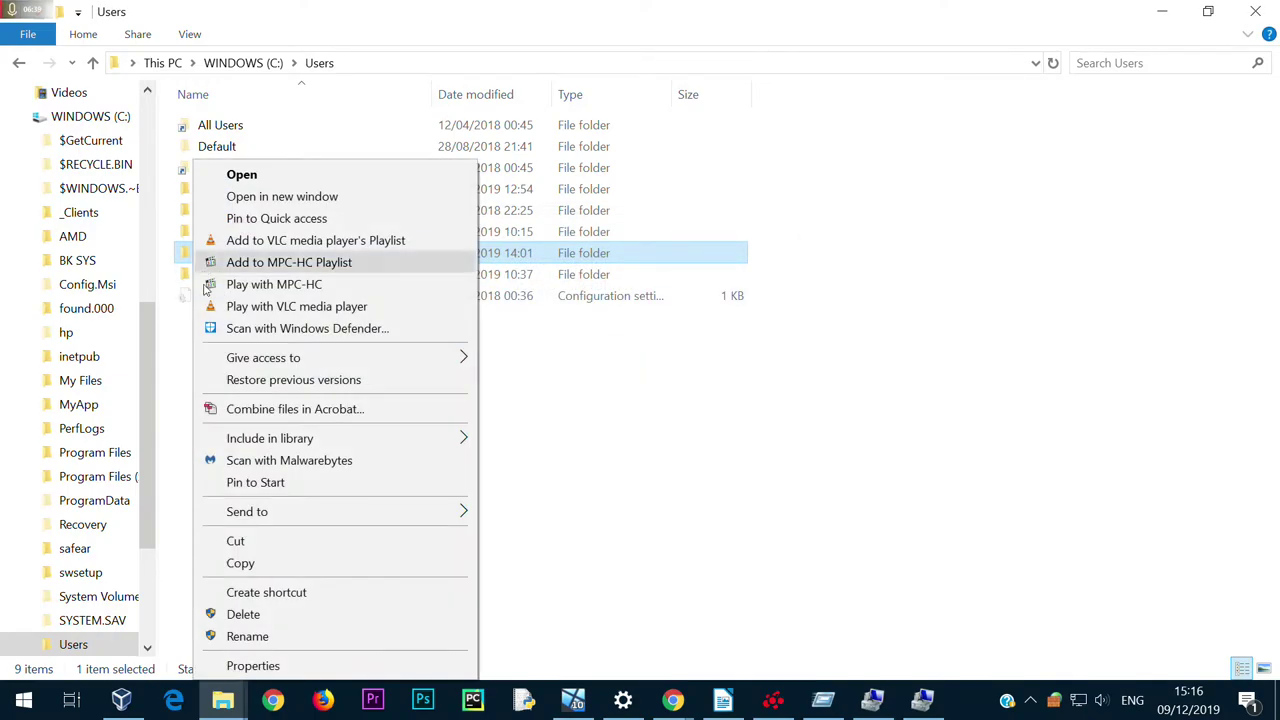
click(270, 665)
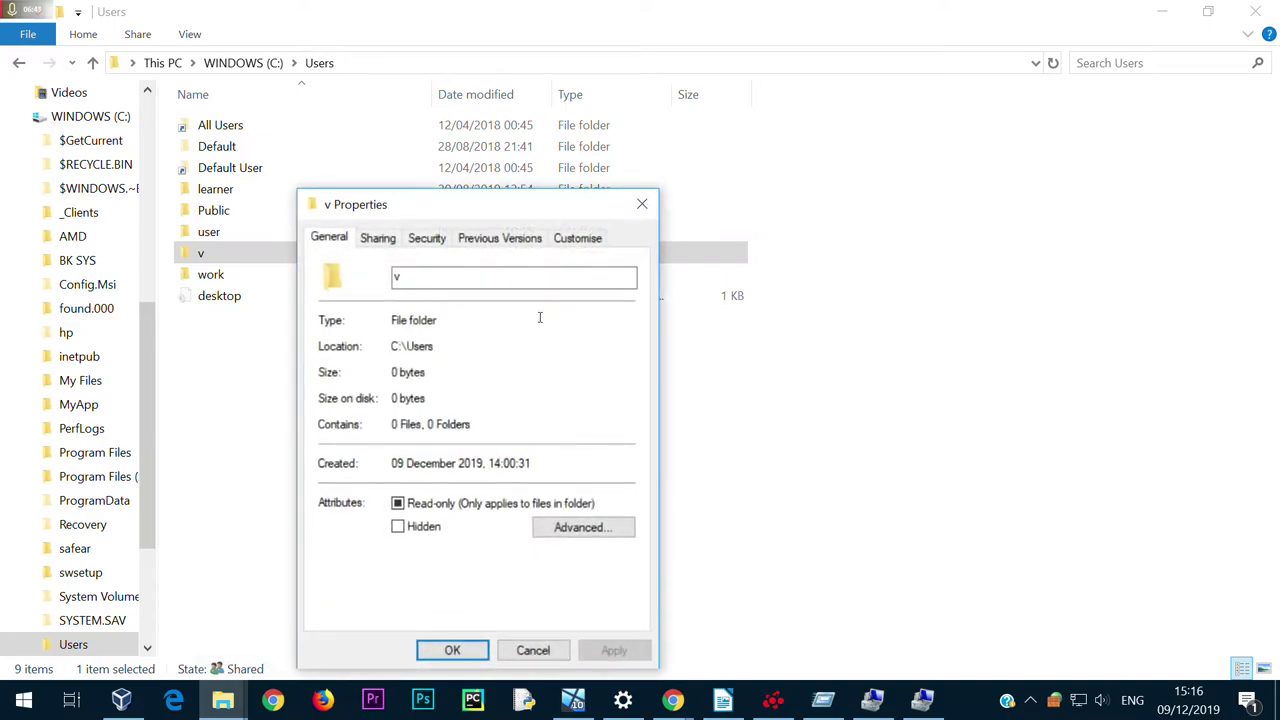
click(430, 239)
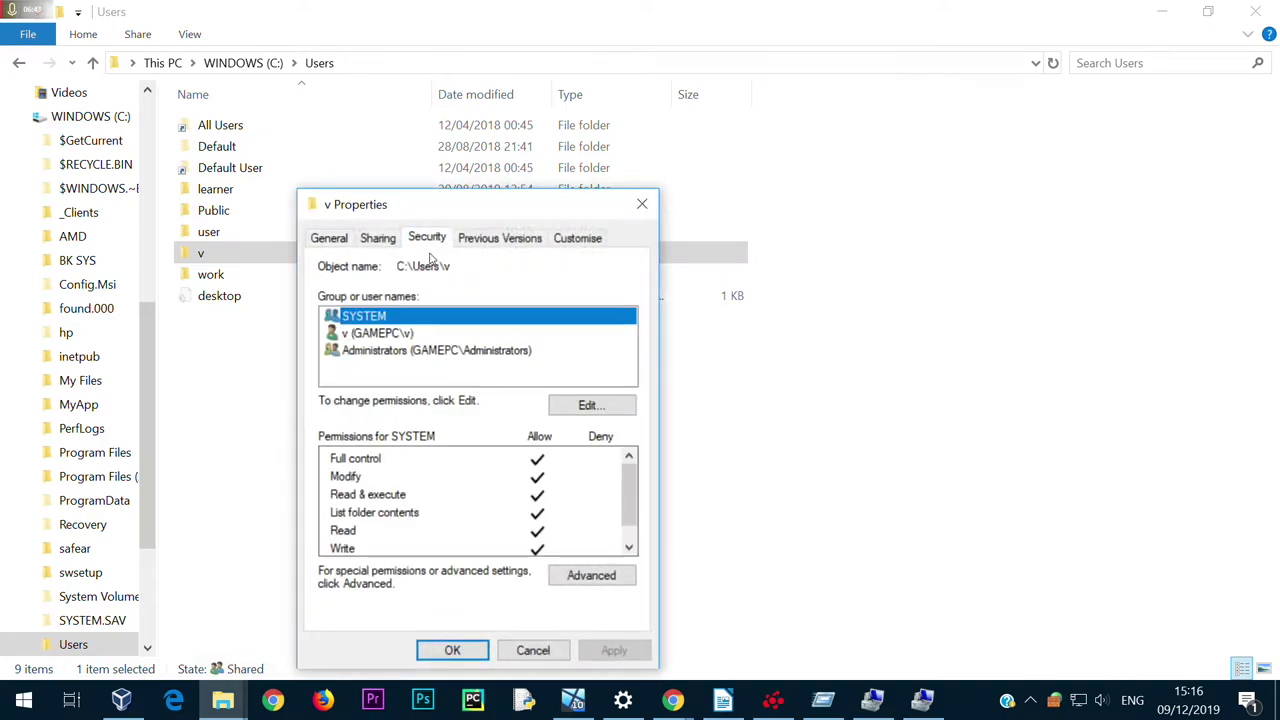
click(422, 238)
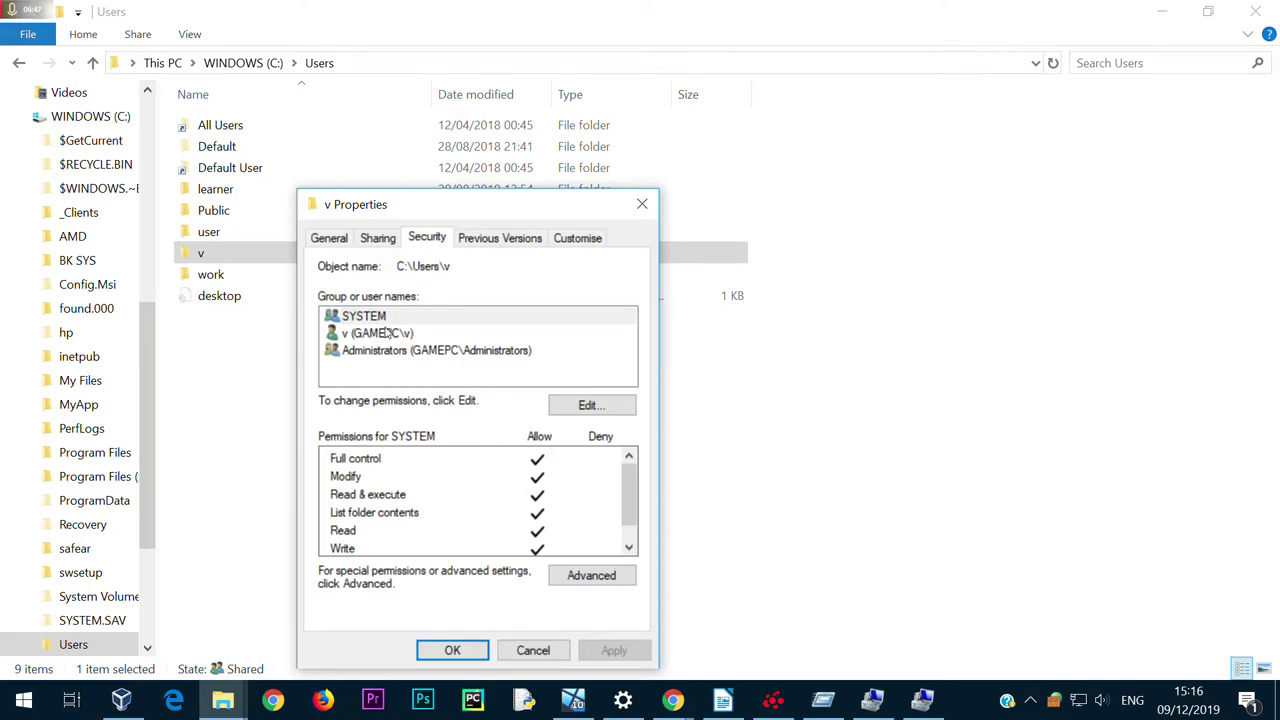
Add the Everyone group to the users and groups in the v folder's permissions
click(588, 406)
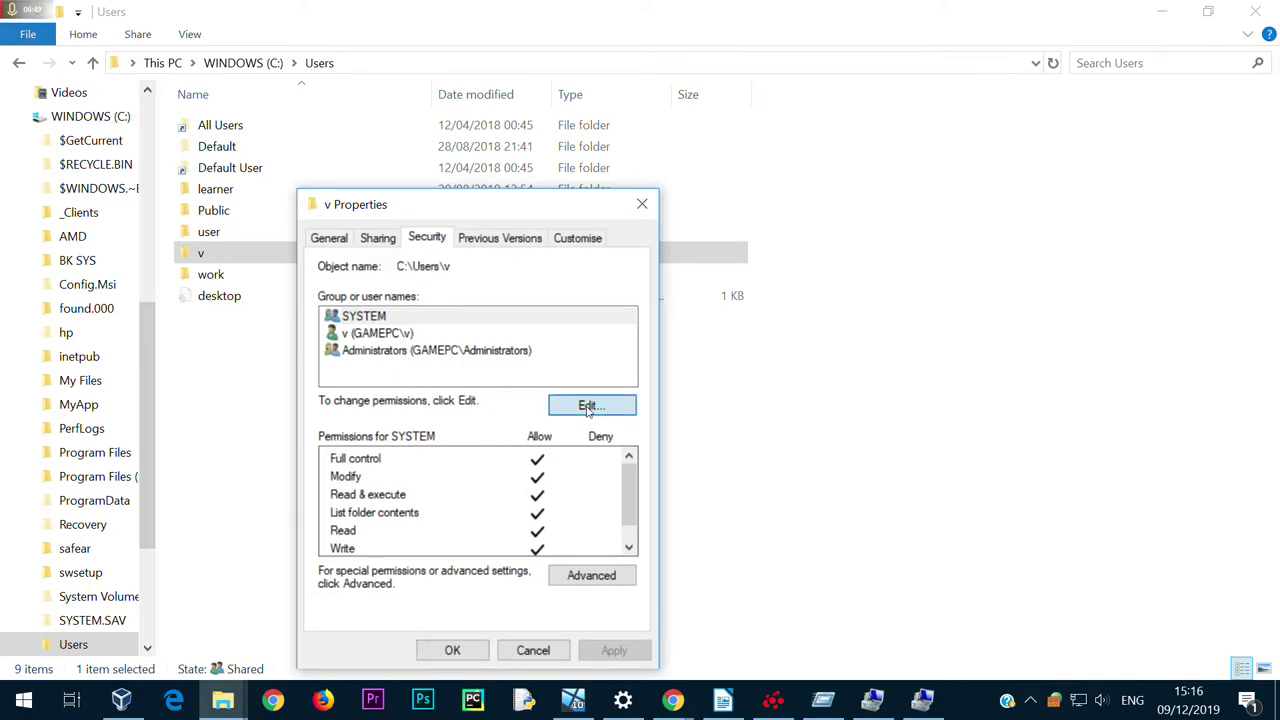
click(566, 465)
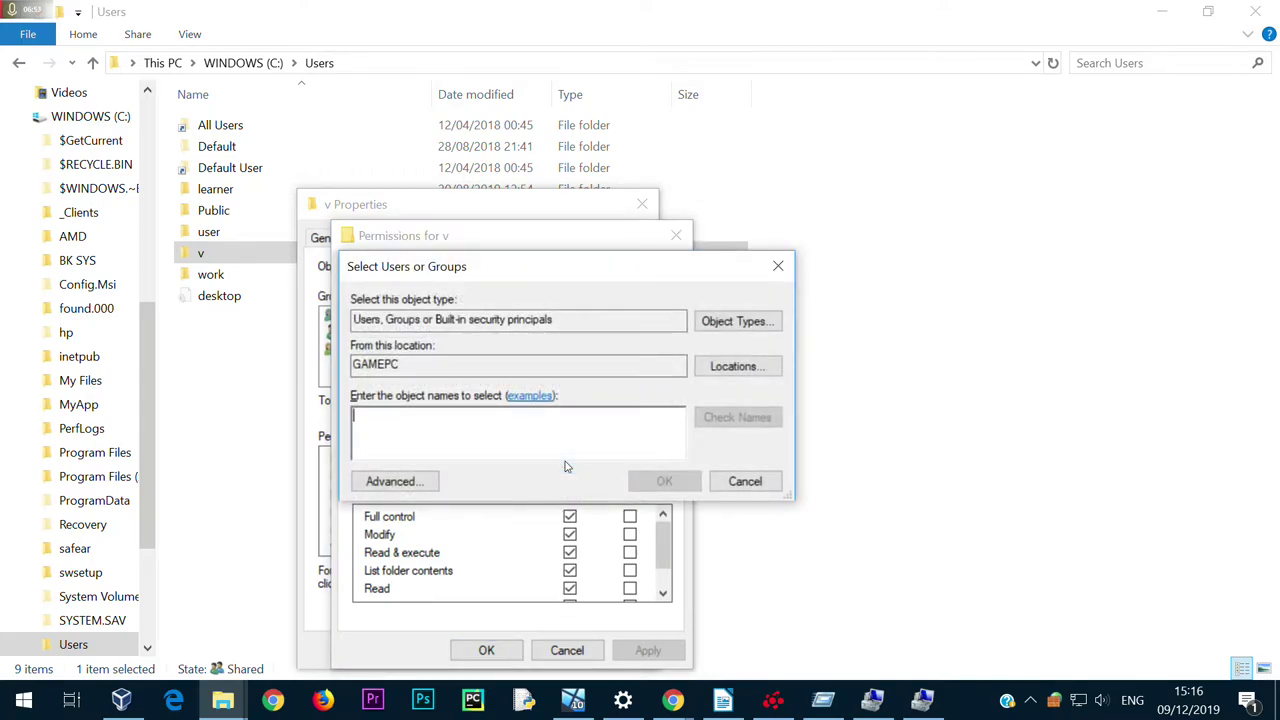
text(everyone)
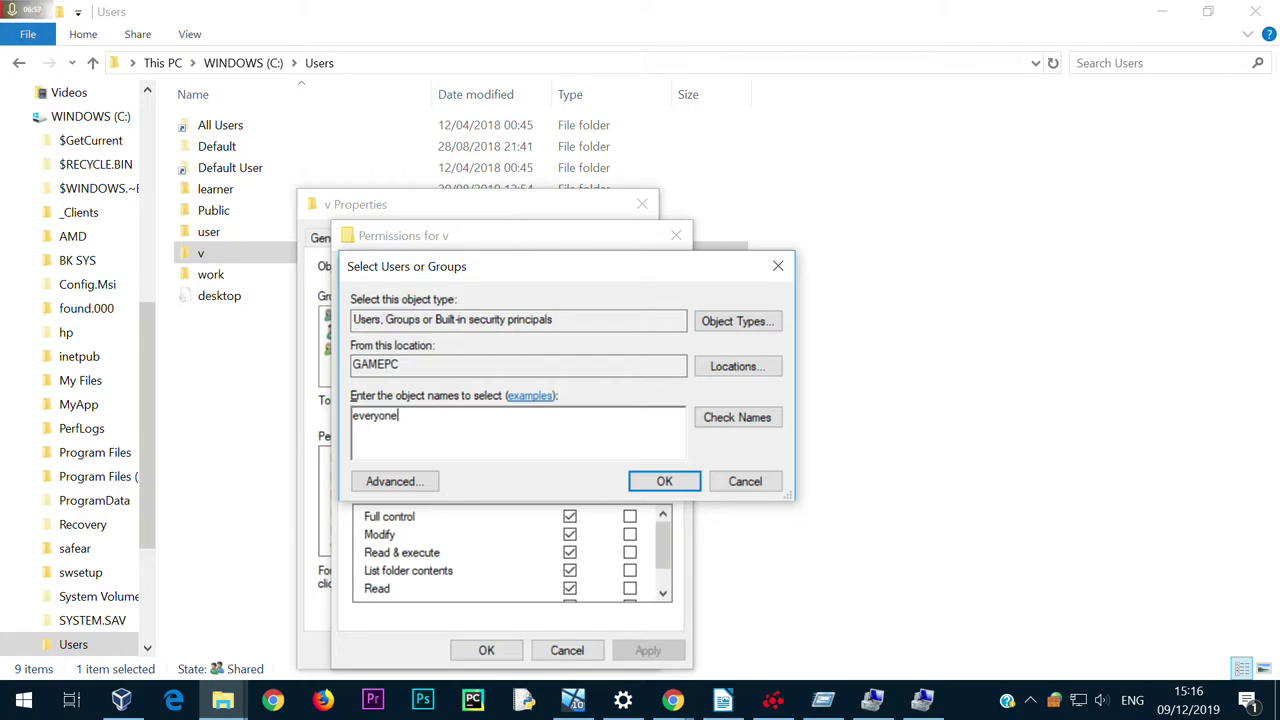
click(663, 479)
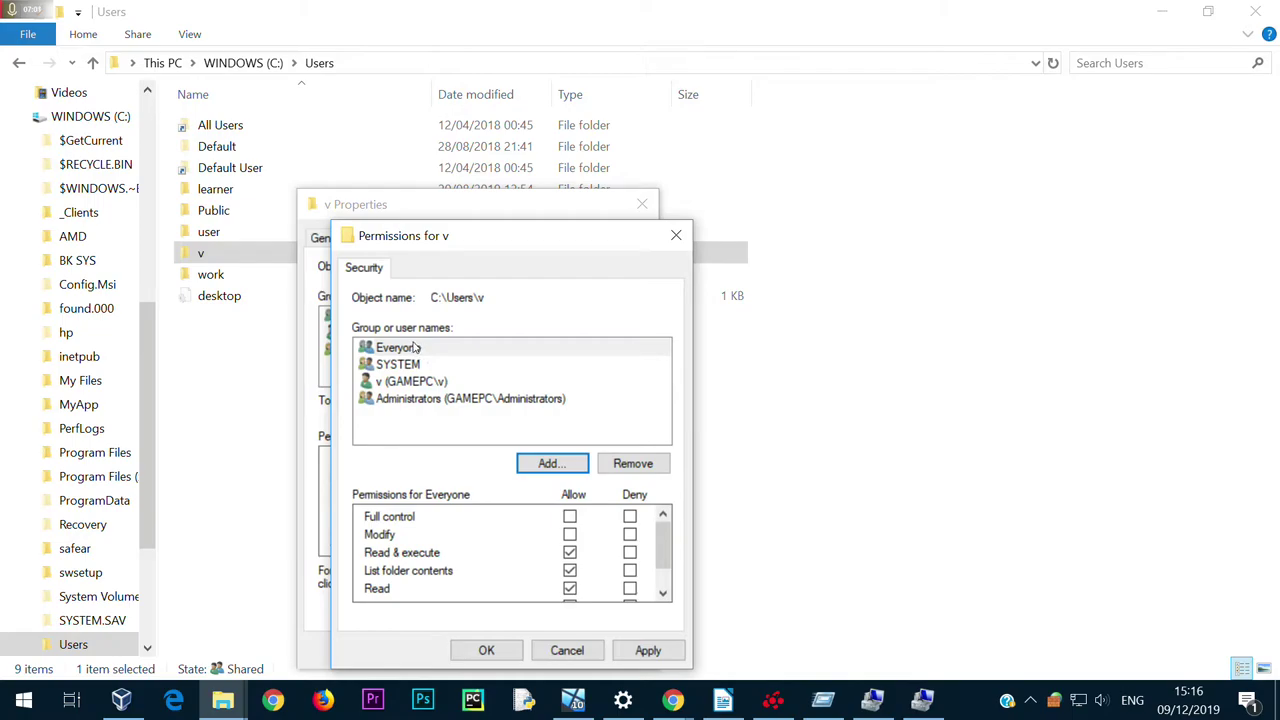
Apply the Everyone permissions to the v folder, continuing past each security error on its subfolders
click(648, 650)
click(715, 456)
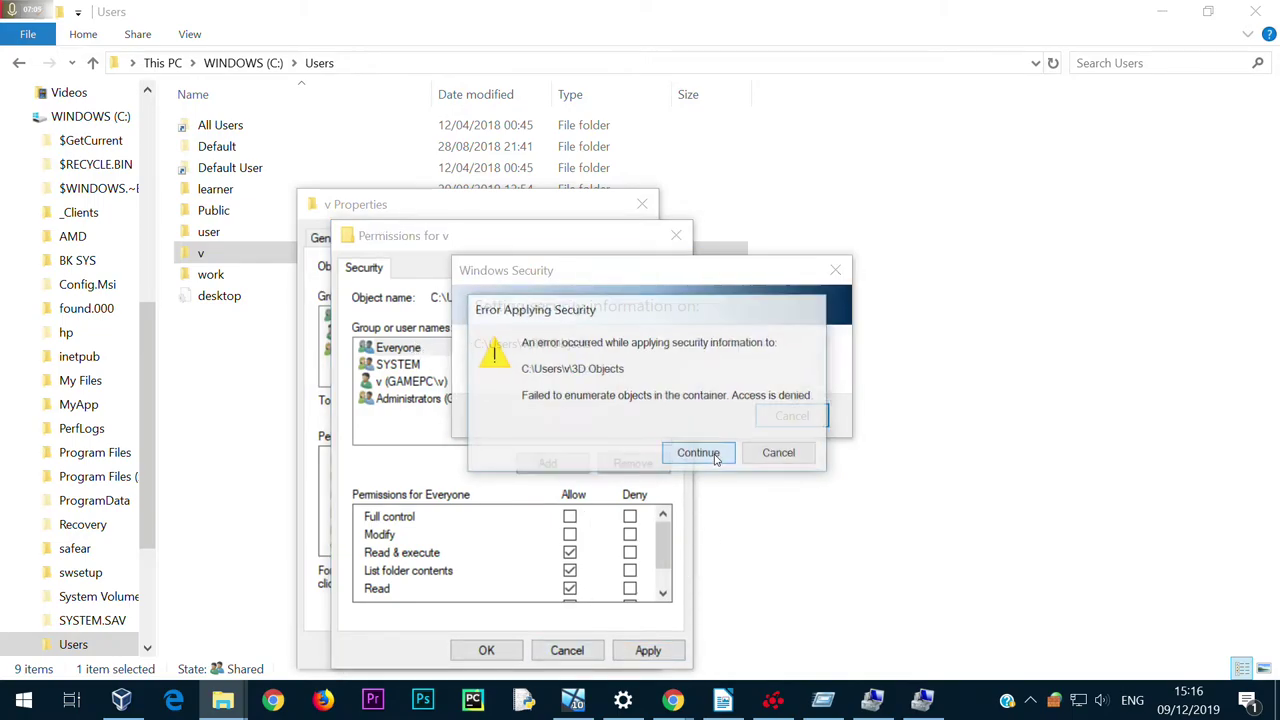
click(715, 456)
click(715, 457)
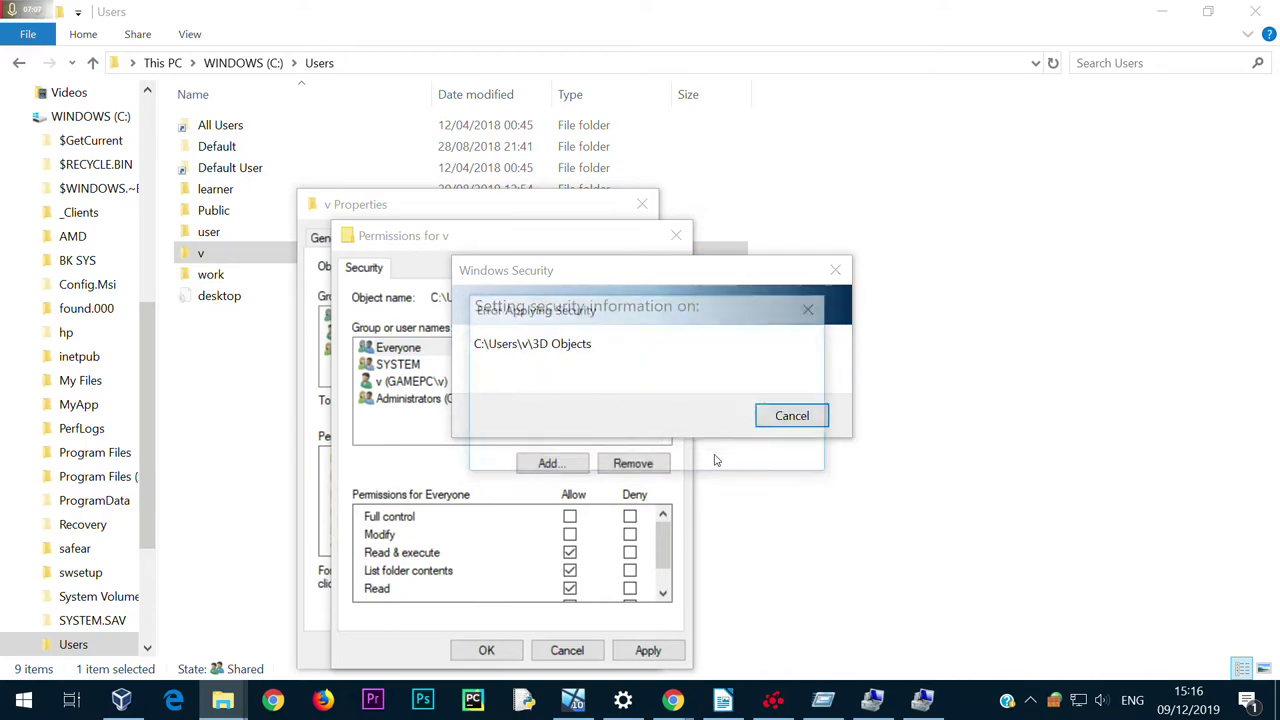
click(715, 457)
click(715, 457)
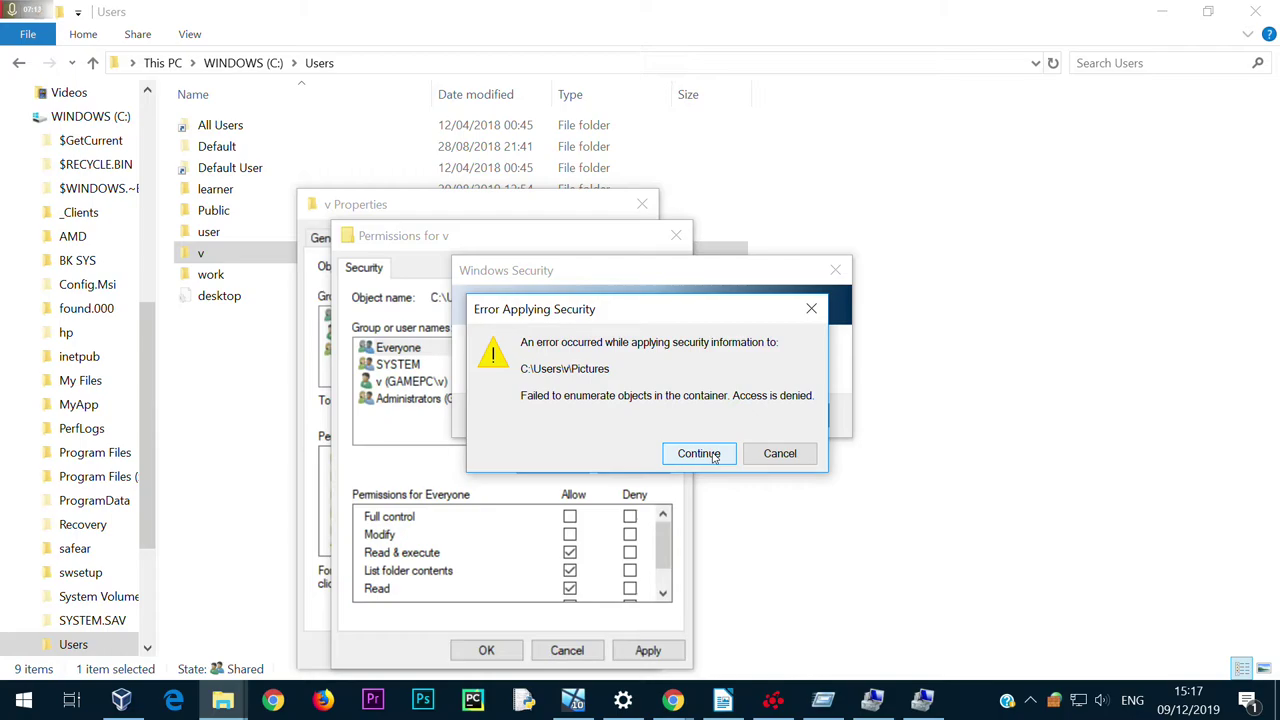
click(715, 457)
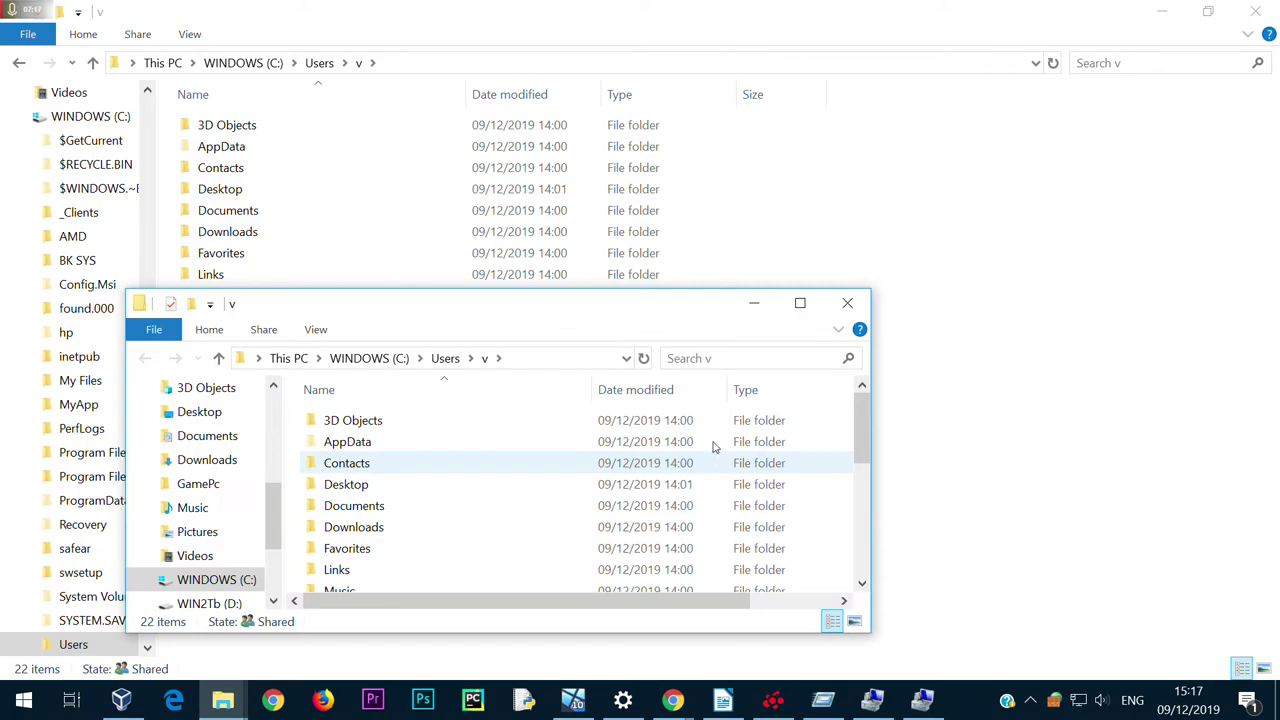
Close the extra v folder window and reopen the v folder from Users in the maximized window
click(847, 302)
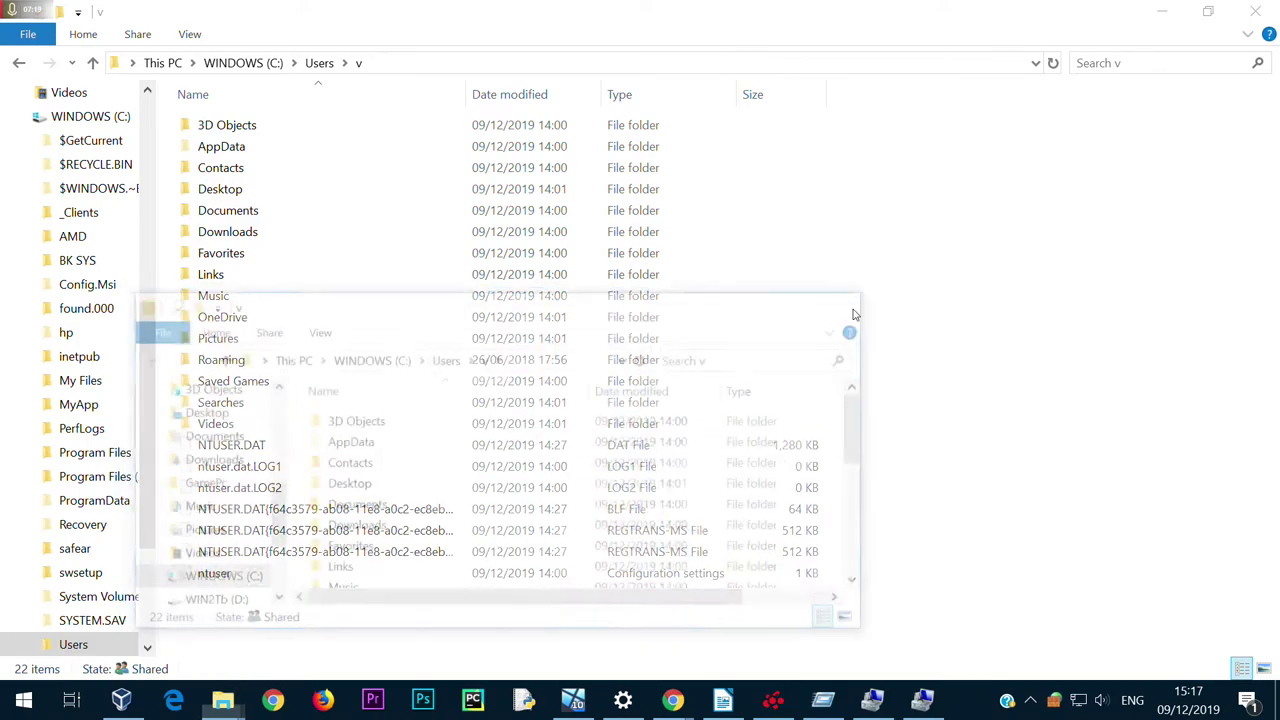
click(319, 62)
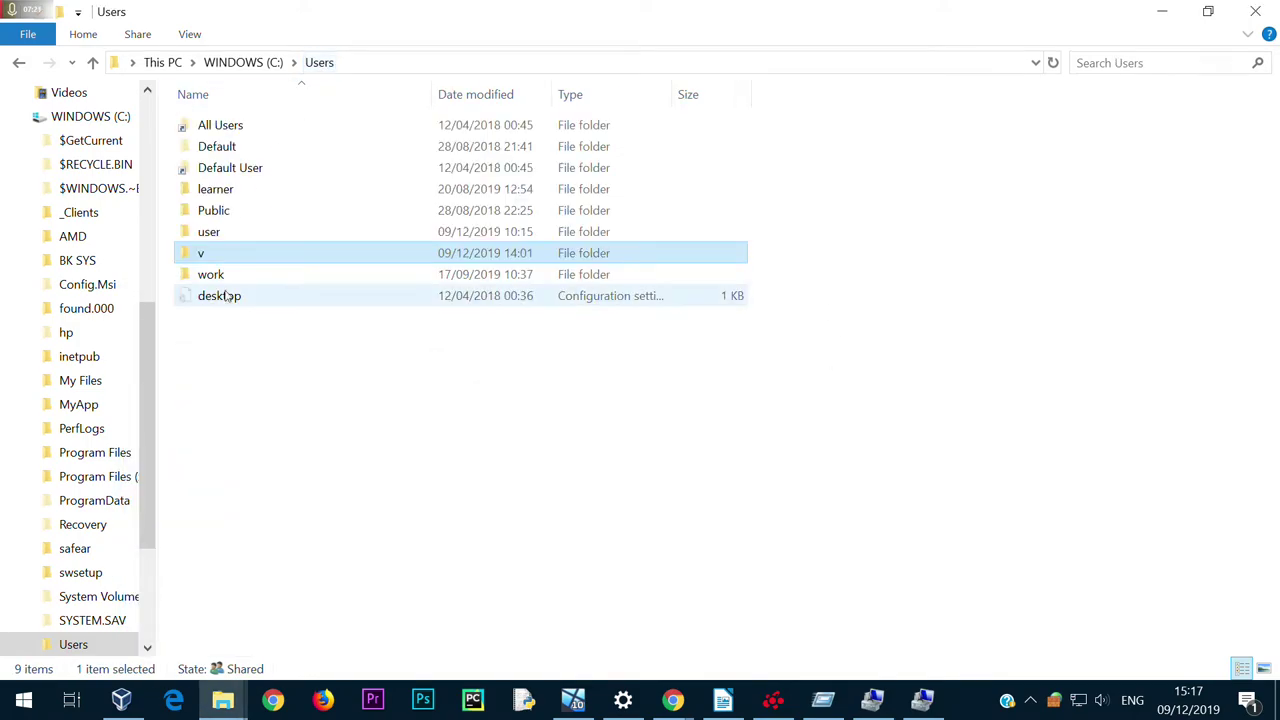
double_click(201, 253)
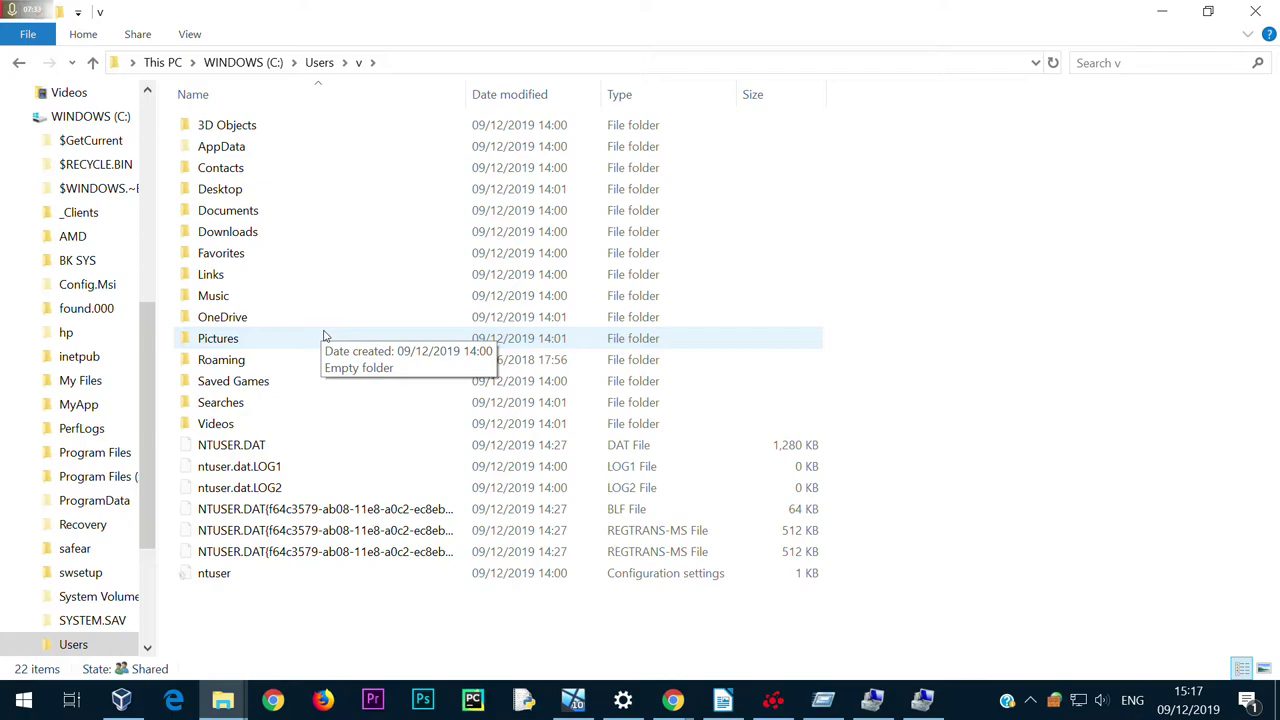
Check the Music, Pictures and Desktop folders inside v, and try to open Pictures without accepting permanent access
click(258, 301)
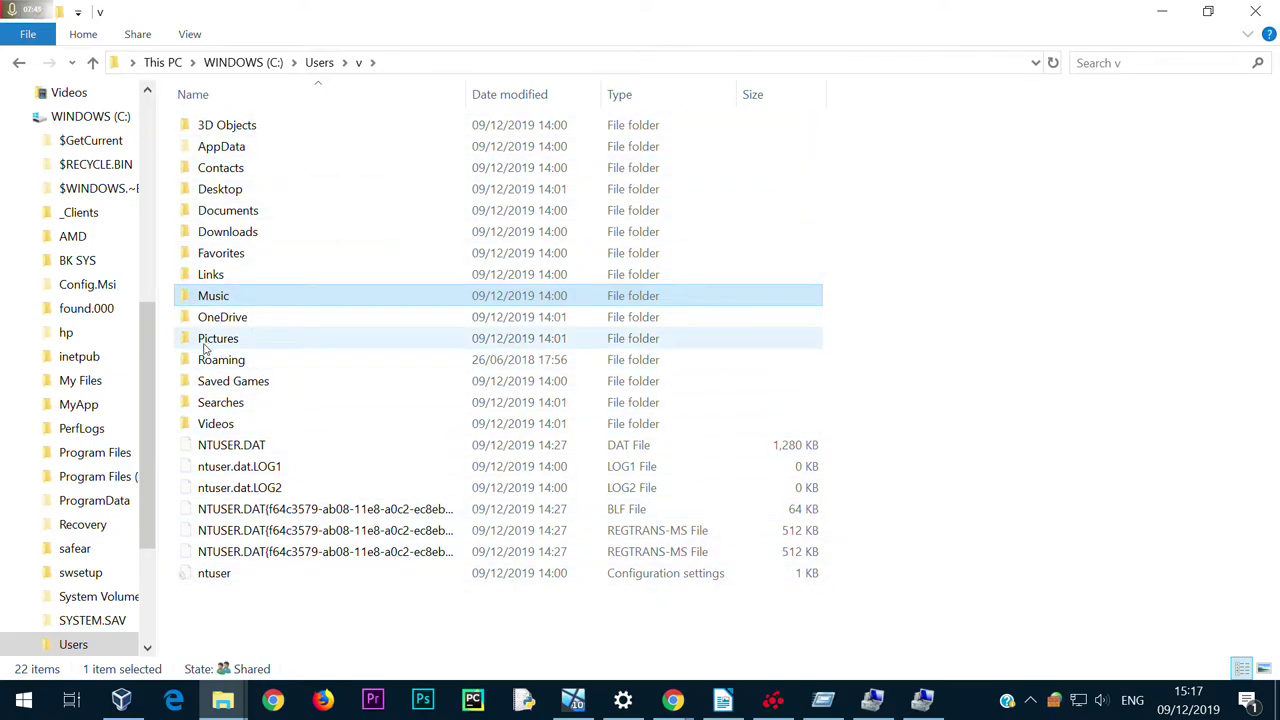
click(201, 342)
mouse_move(201, 344)
mouse_down()
mouse_move(215, 362)
mouse_move(230, 318)
mouse_move(241, 341)
mouse_move(220, 345)
mouse_up()
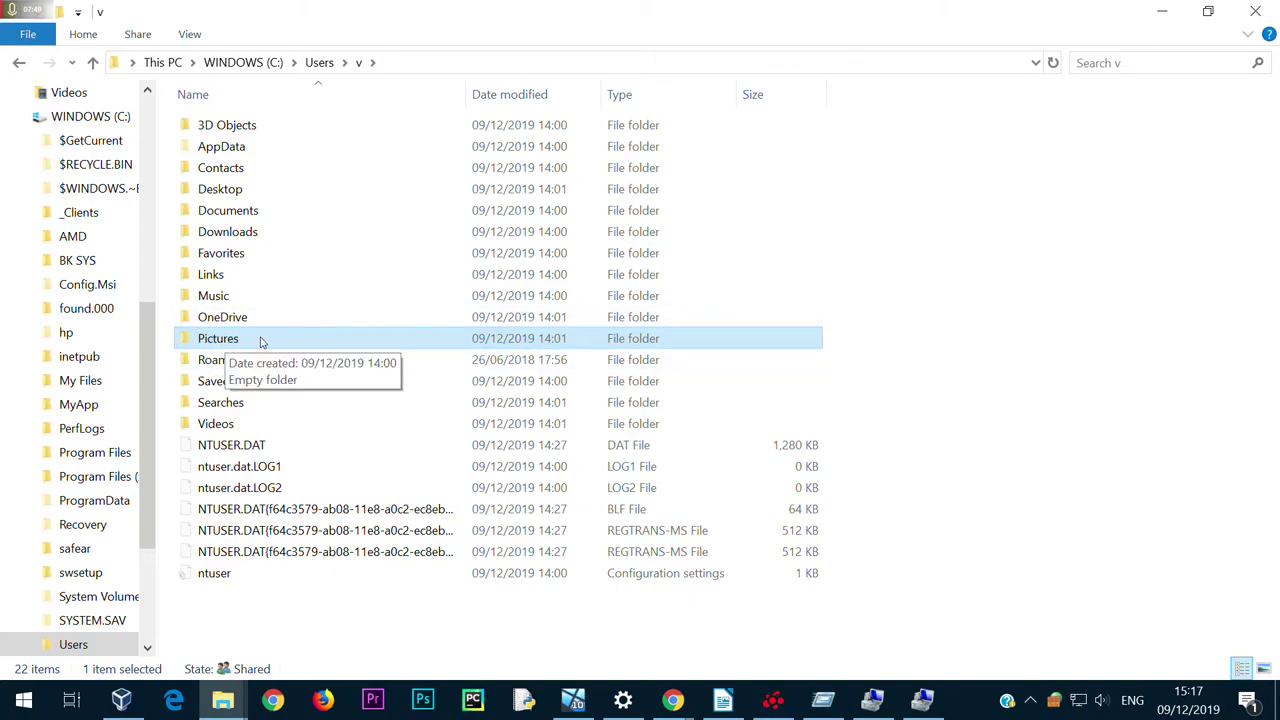
click(257, 342)
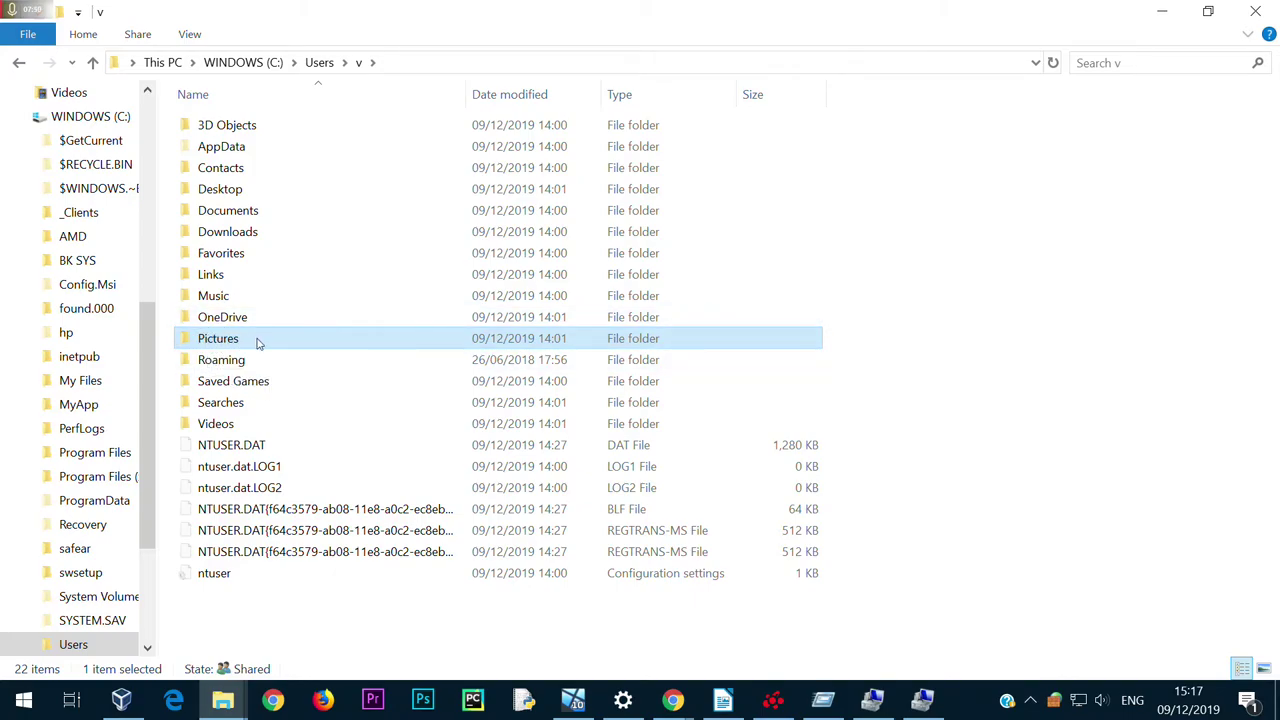
click(252, 195)
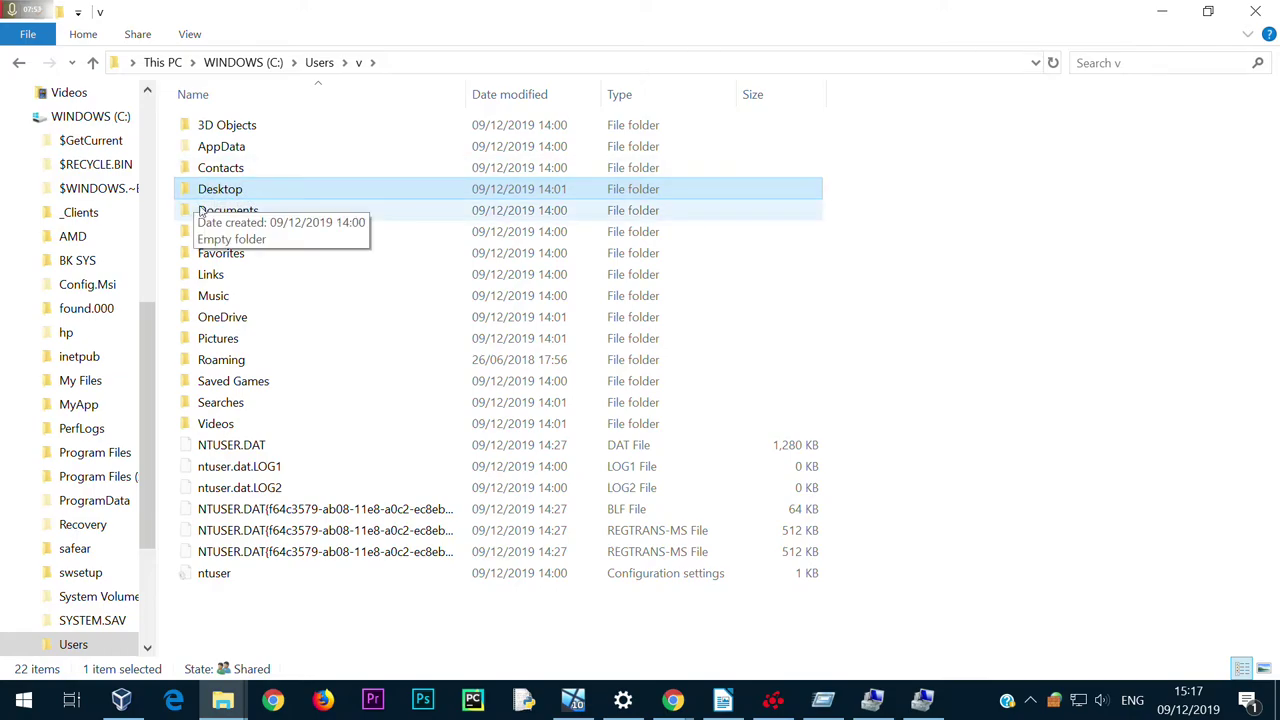
click(240, 342)
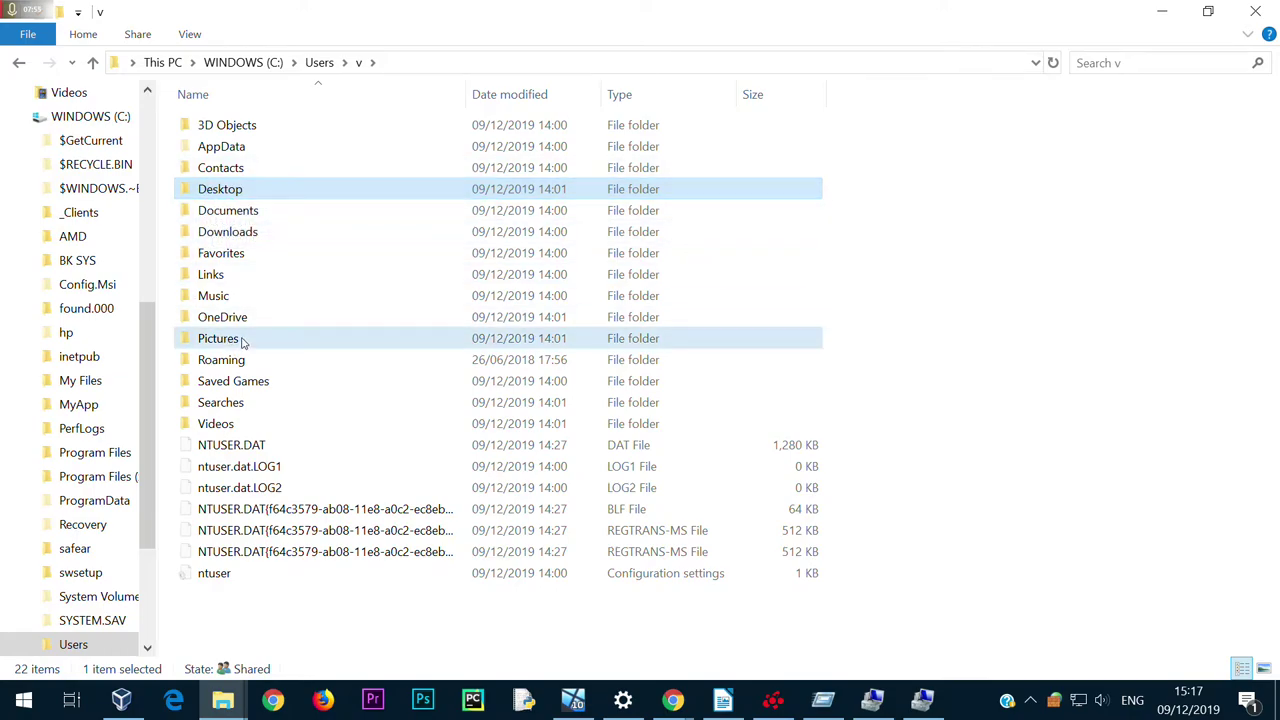
double_click(238, 341)
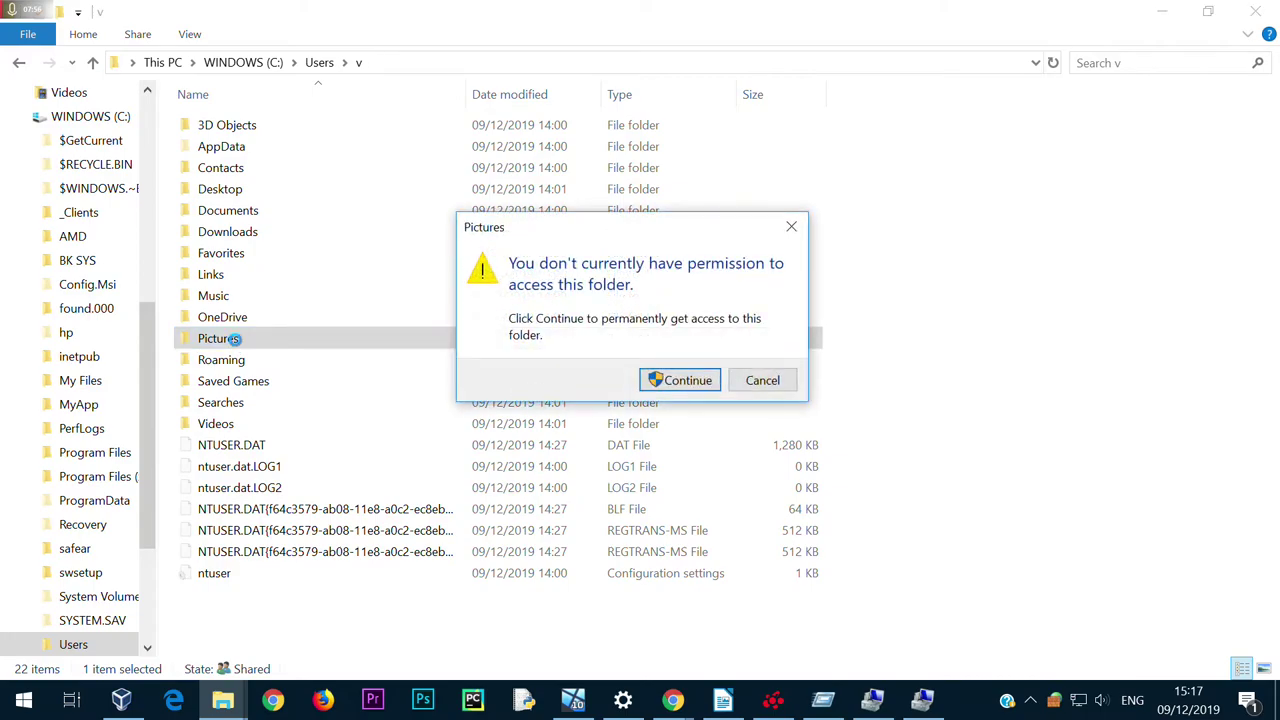
click(775, 384)
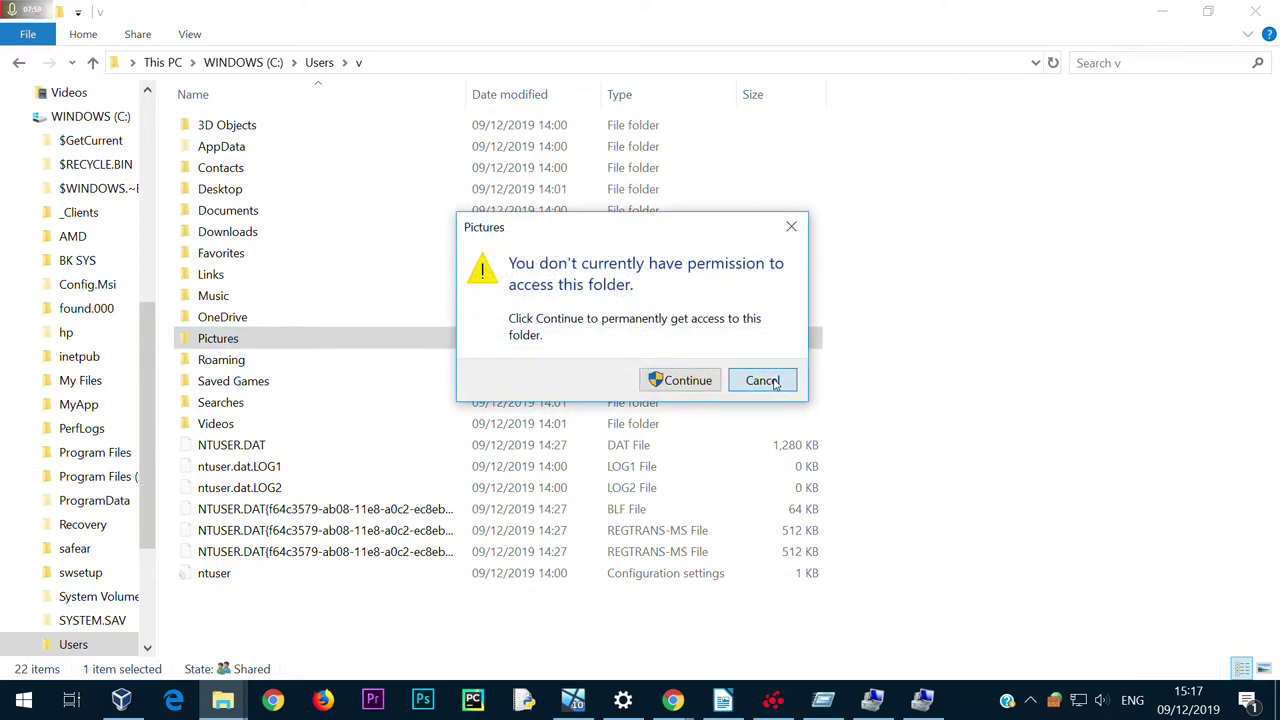
Change the owner of the Pictures folder to everyone in its advanced security settings
right_click(243, 342)
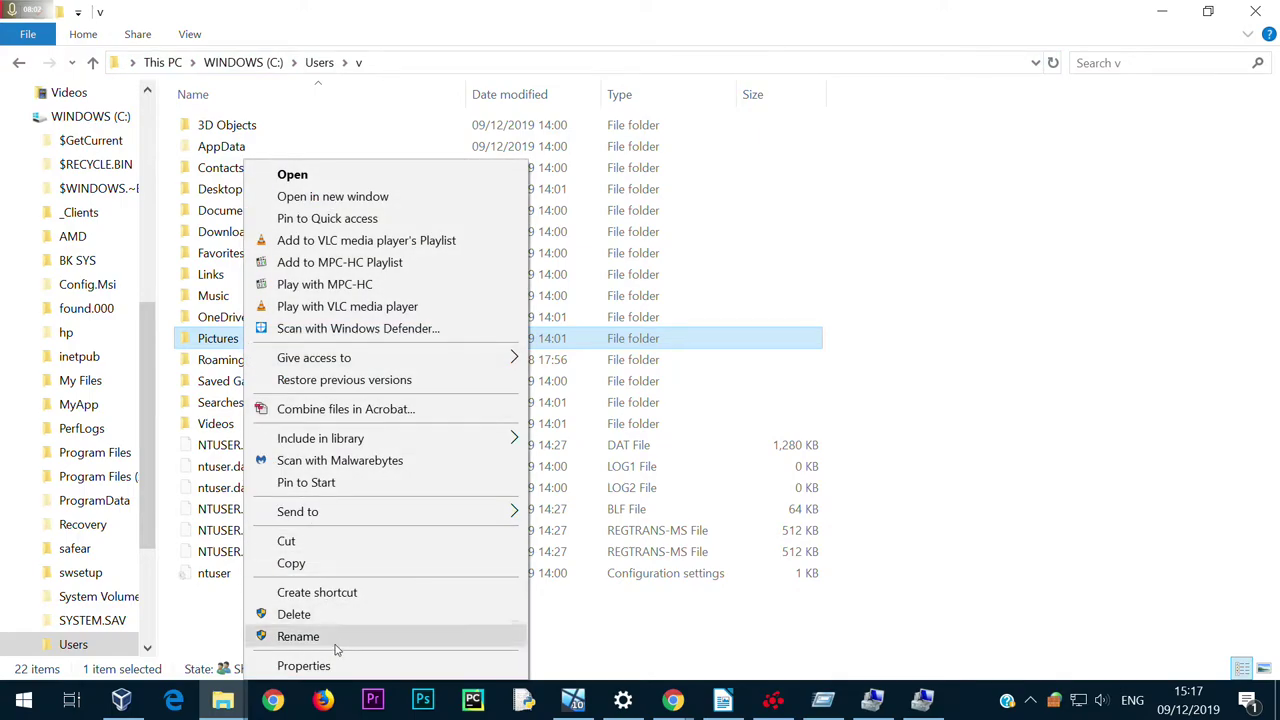
click(339, 668)
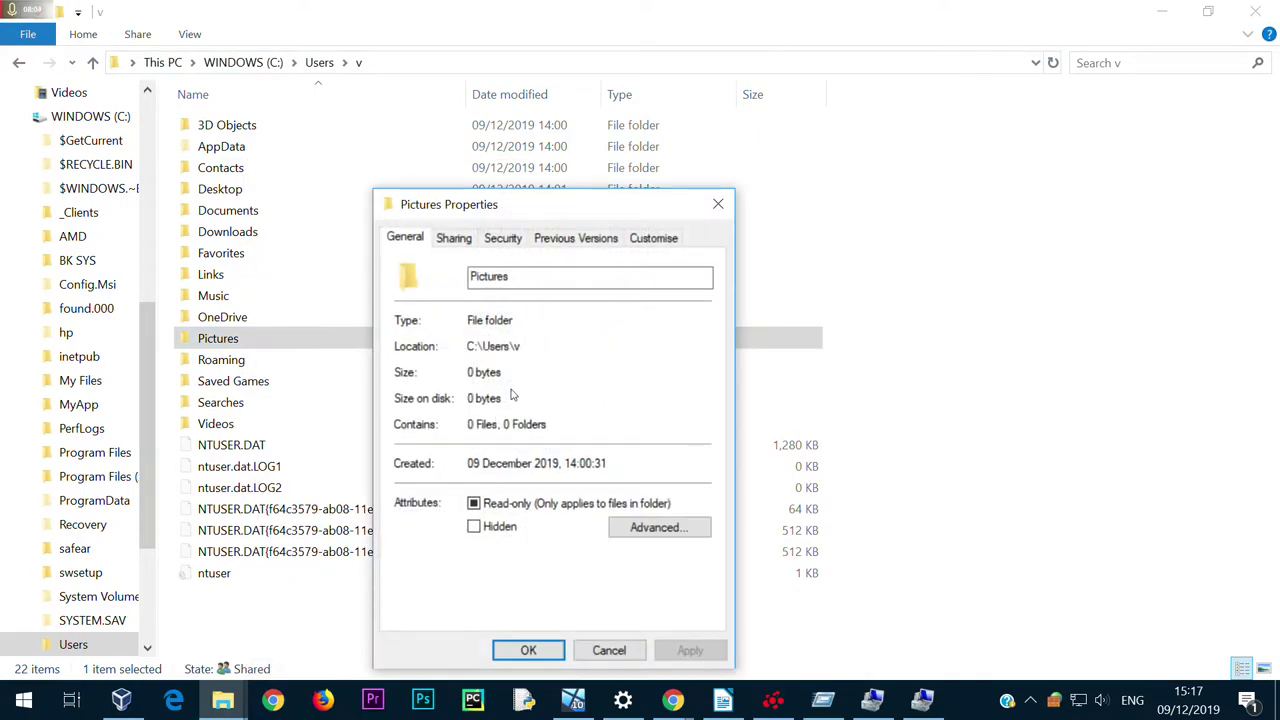
click(502, 238)
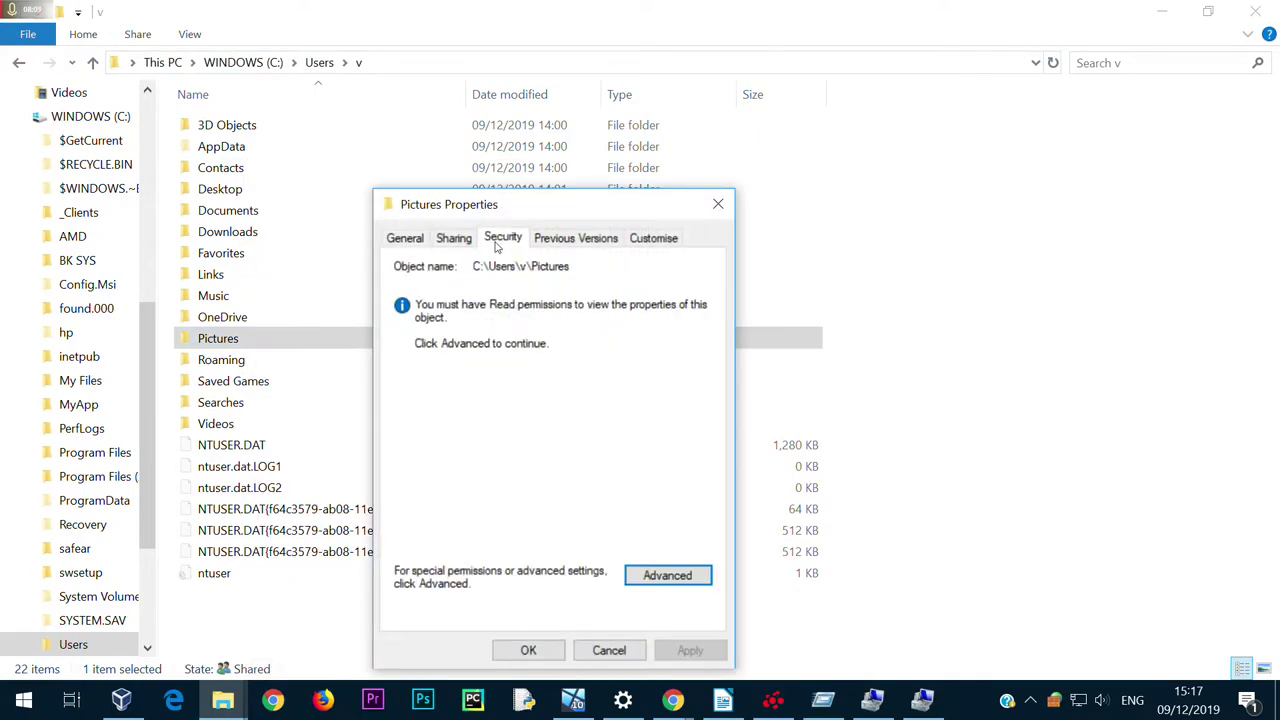
click(670, 577)
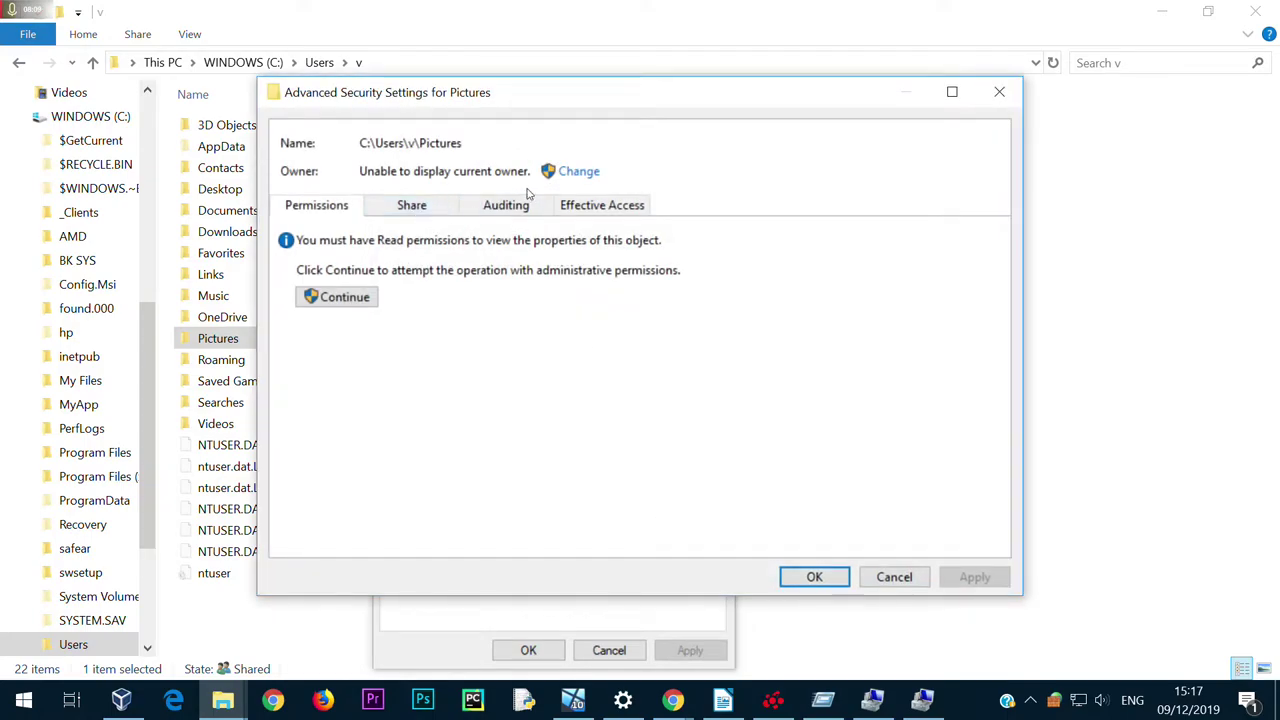
click(565, 171)
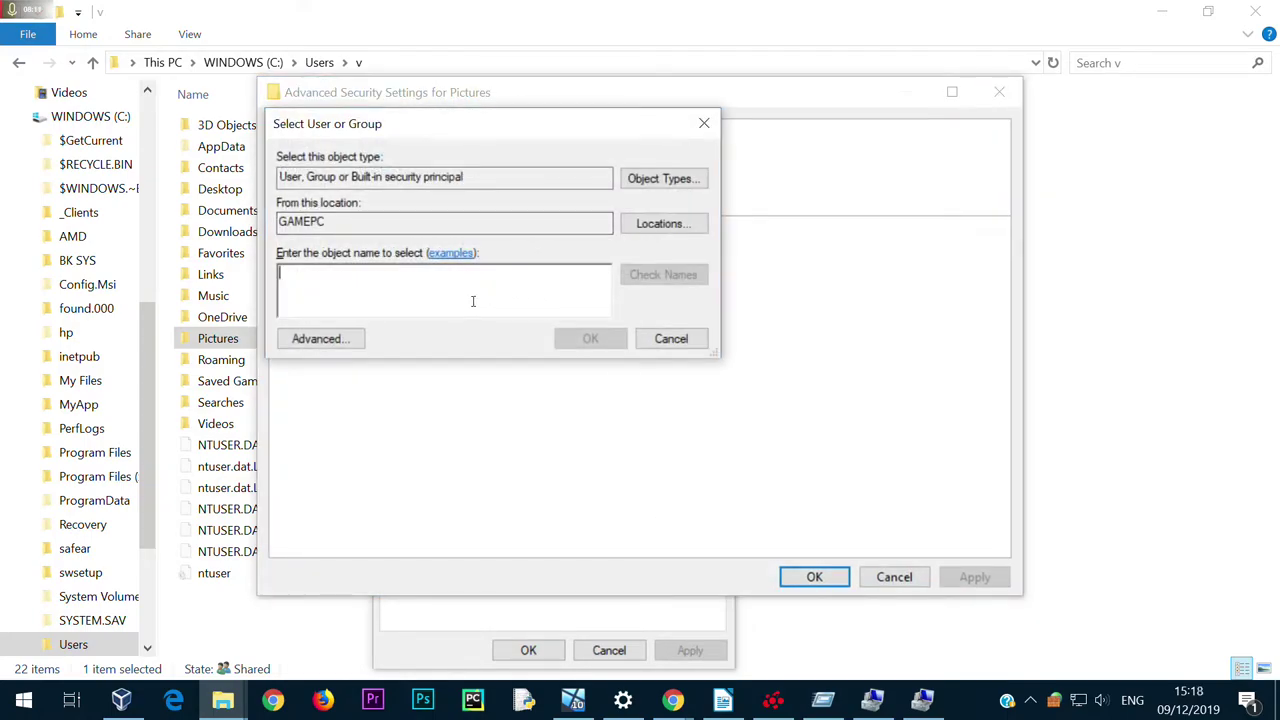
text(everyone)
key(Return)
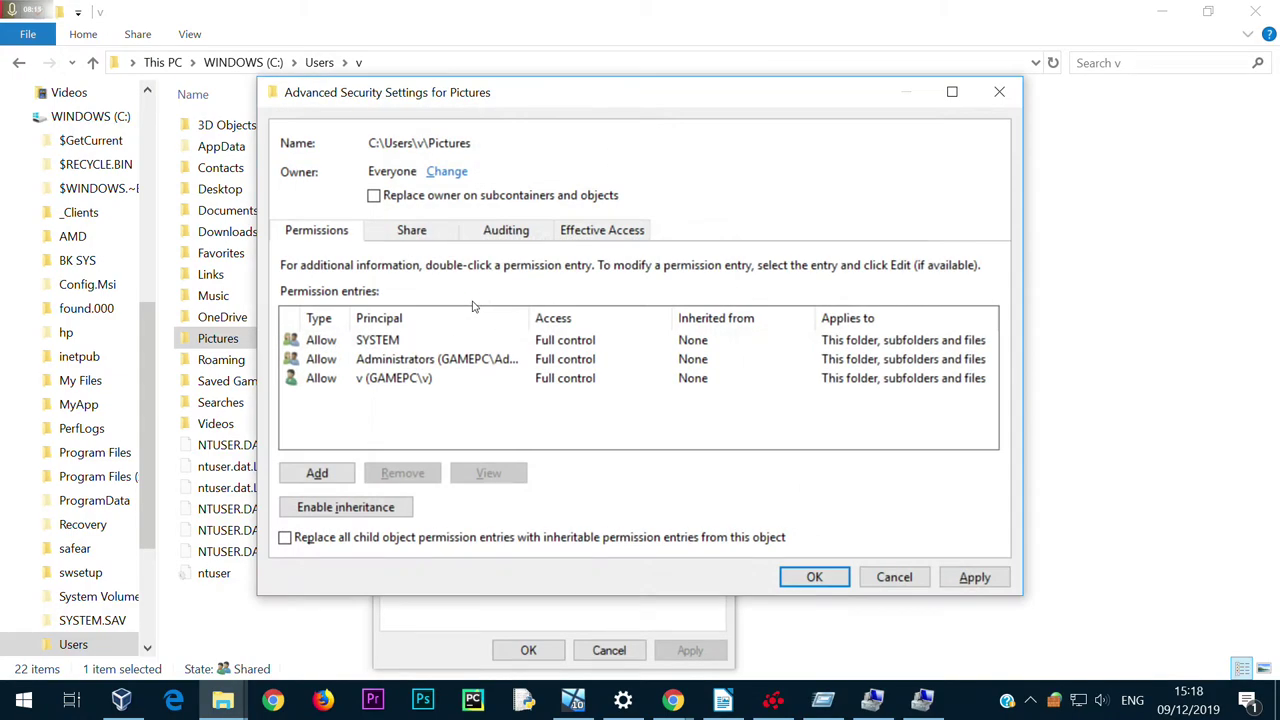
Replace the owner on subcontainers and all child permission entries for Pictures, apply the changes and close its properties
click(373, 197)
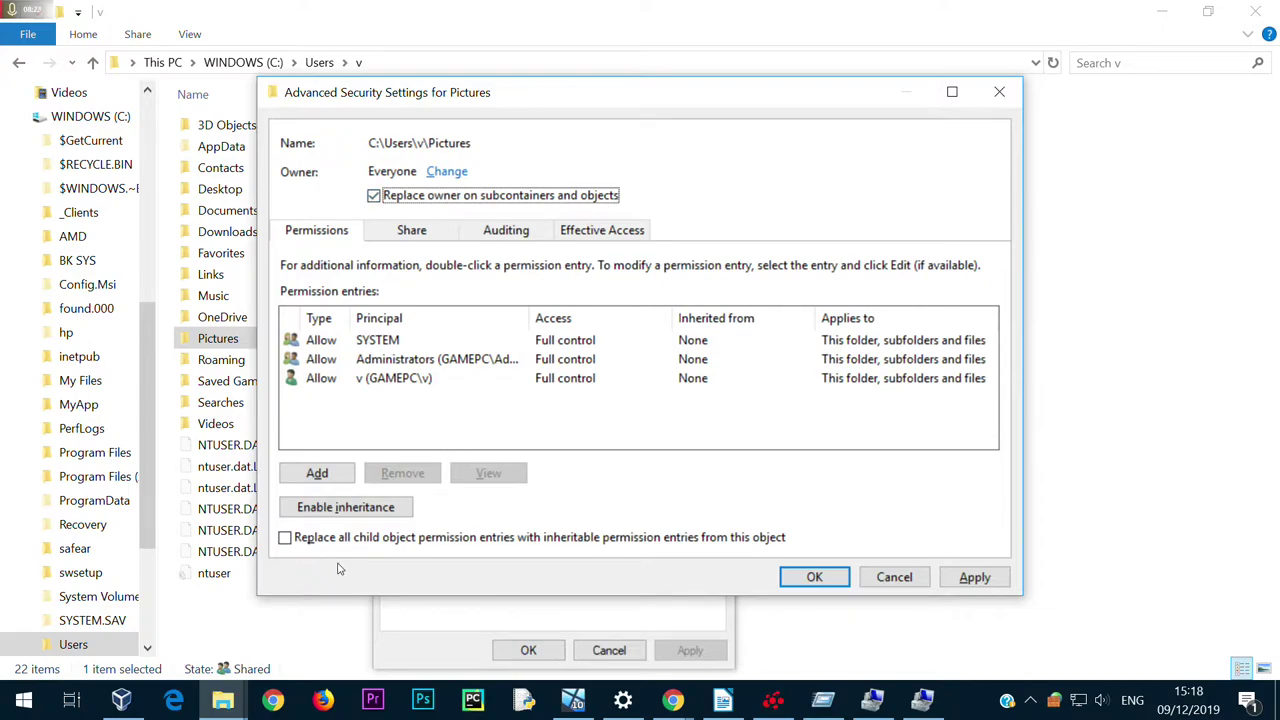
click(285, 538)
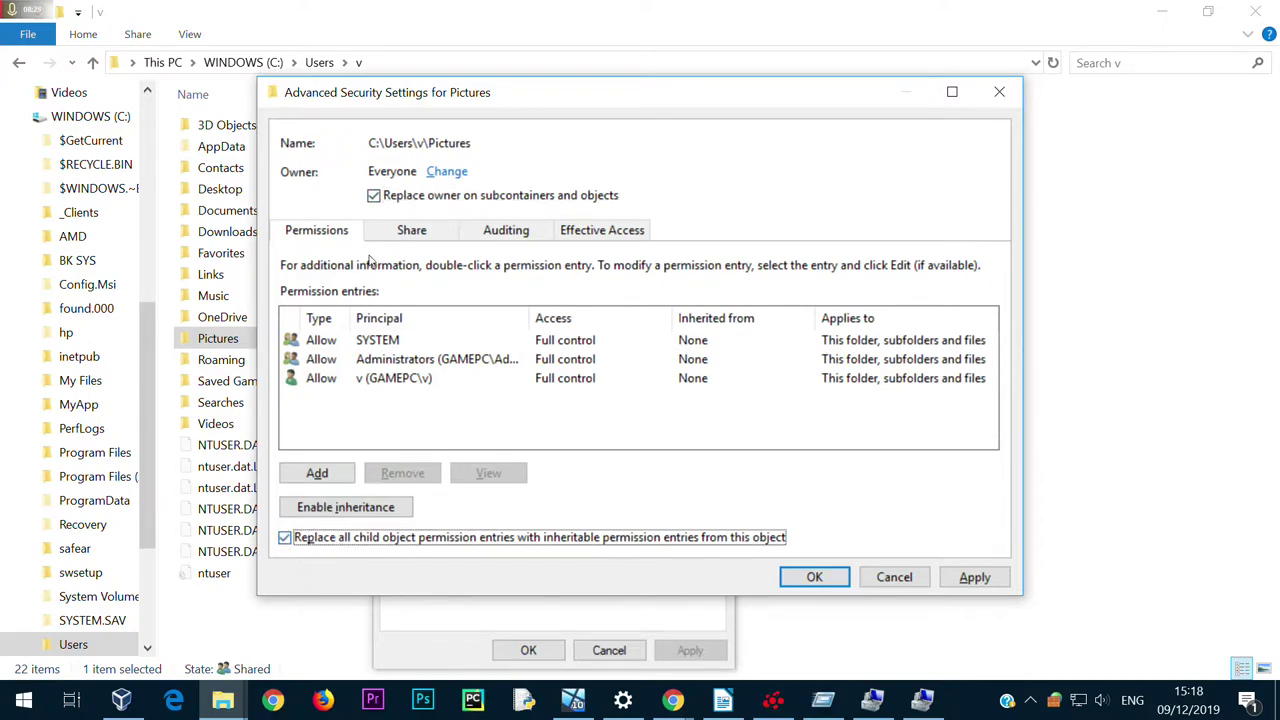
click(968, 577)
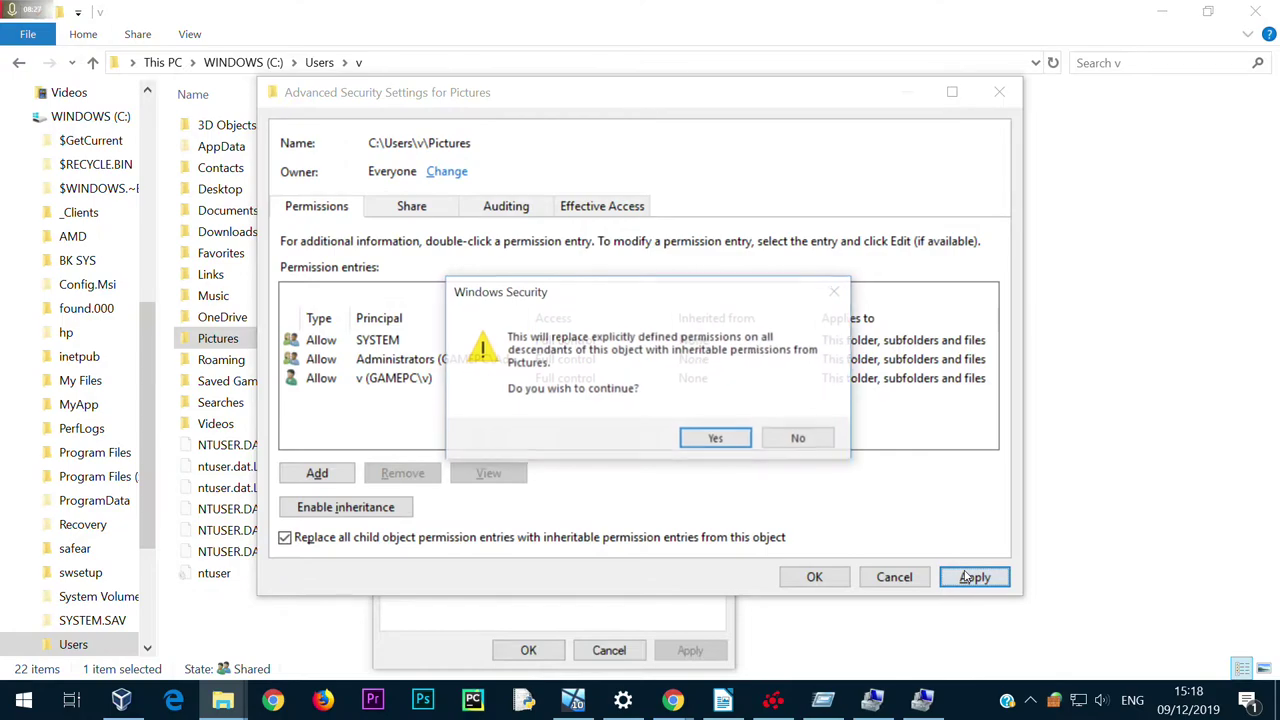
click(716, 439)
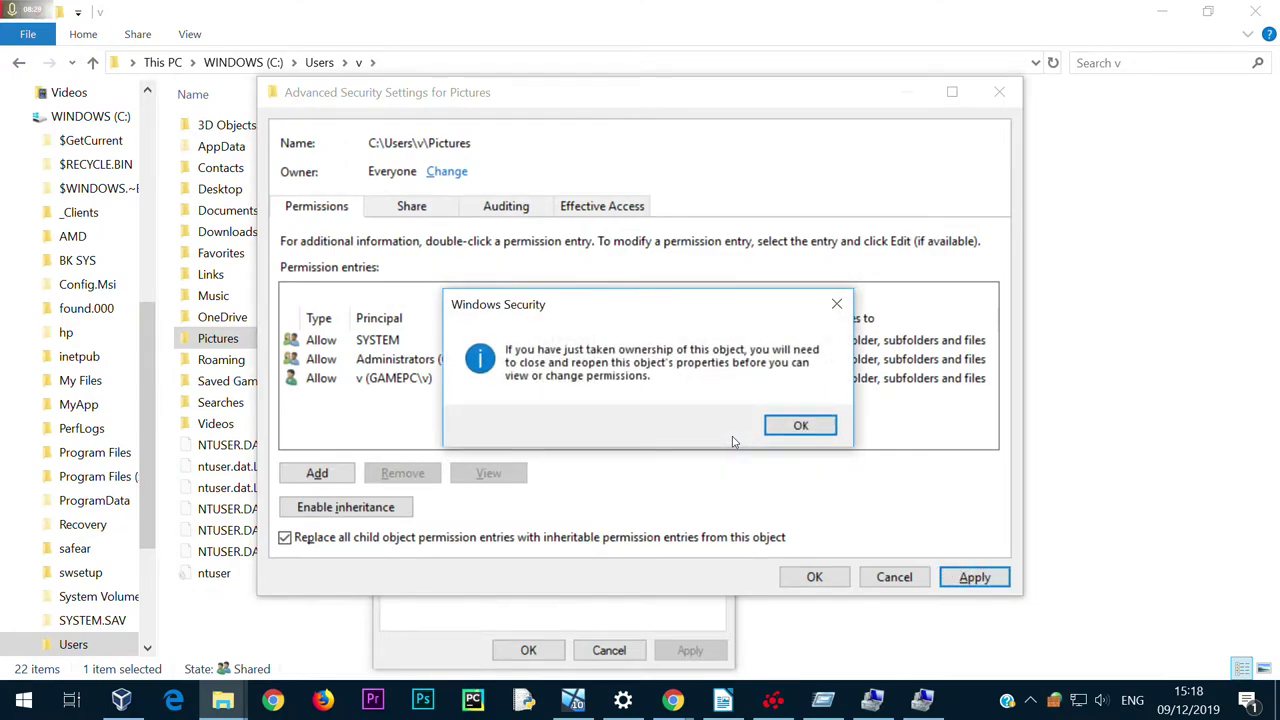
click(798, 428)
click(814, 577)
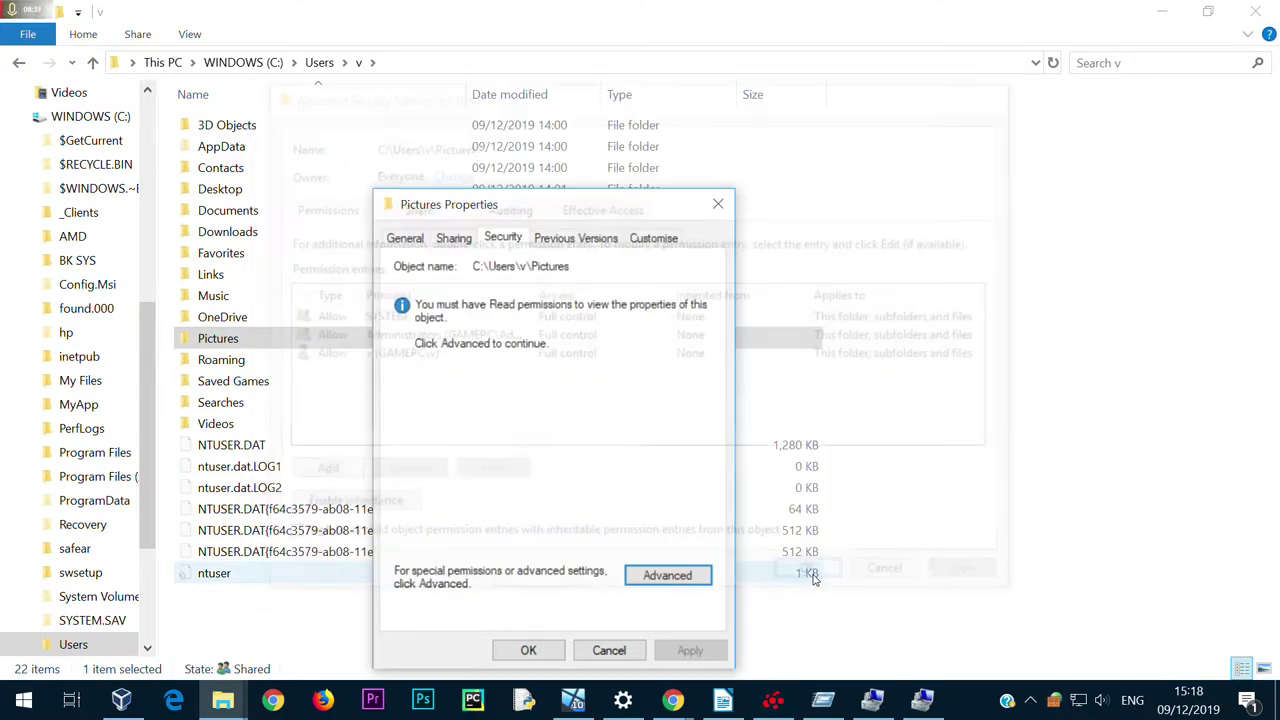
click(559, 650)
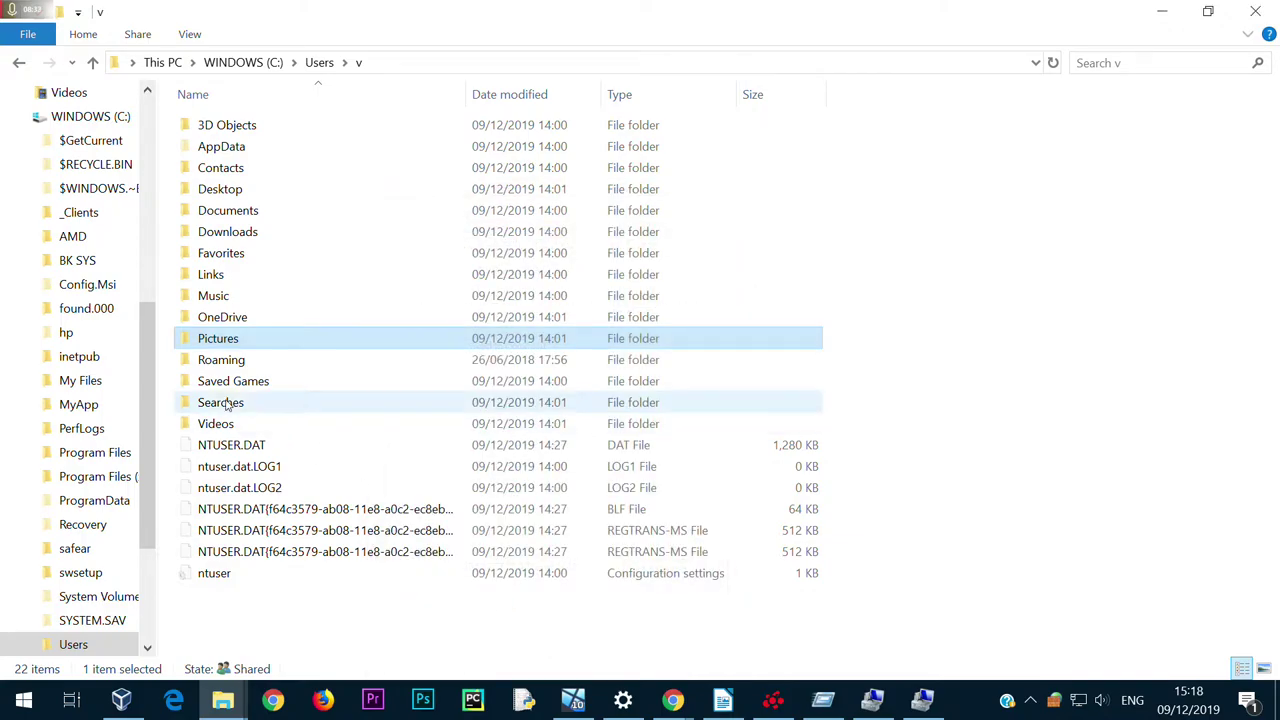
Open Pictures with permanent access granted, check its Camera Roll and Saved Pictures subfolders, and return to the v folder
double_click(185, 341)
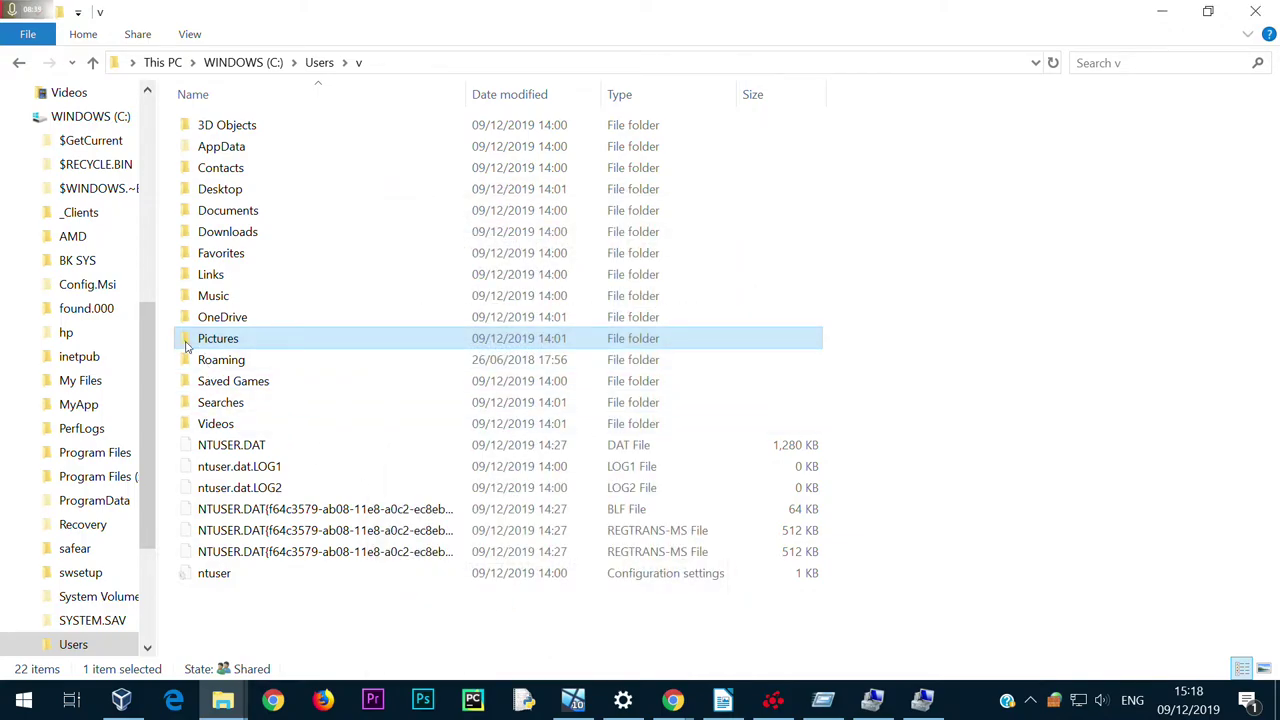
click(670, 385)
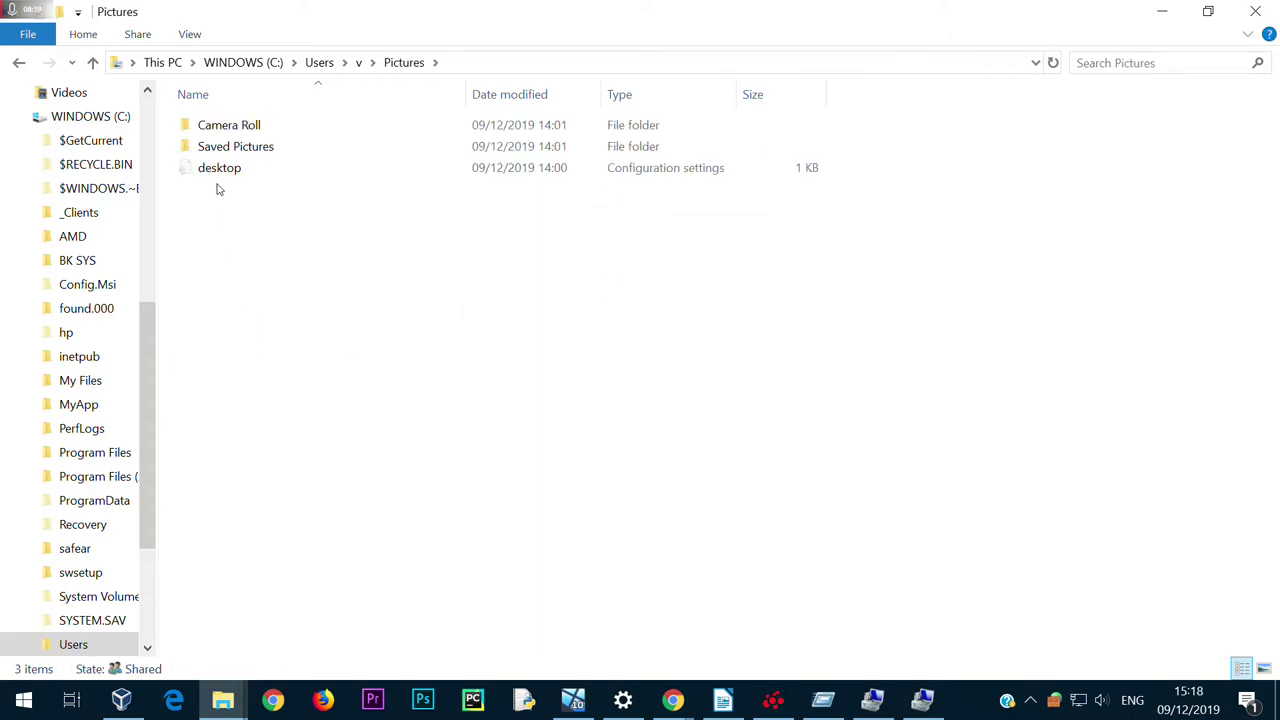
double_click(238, 131)
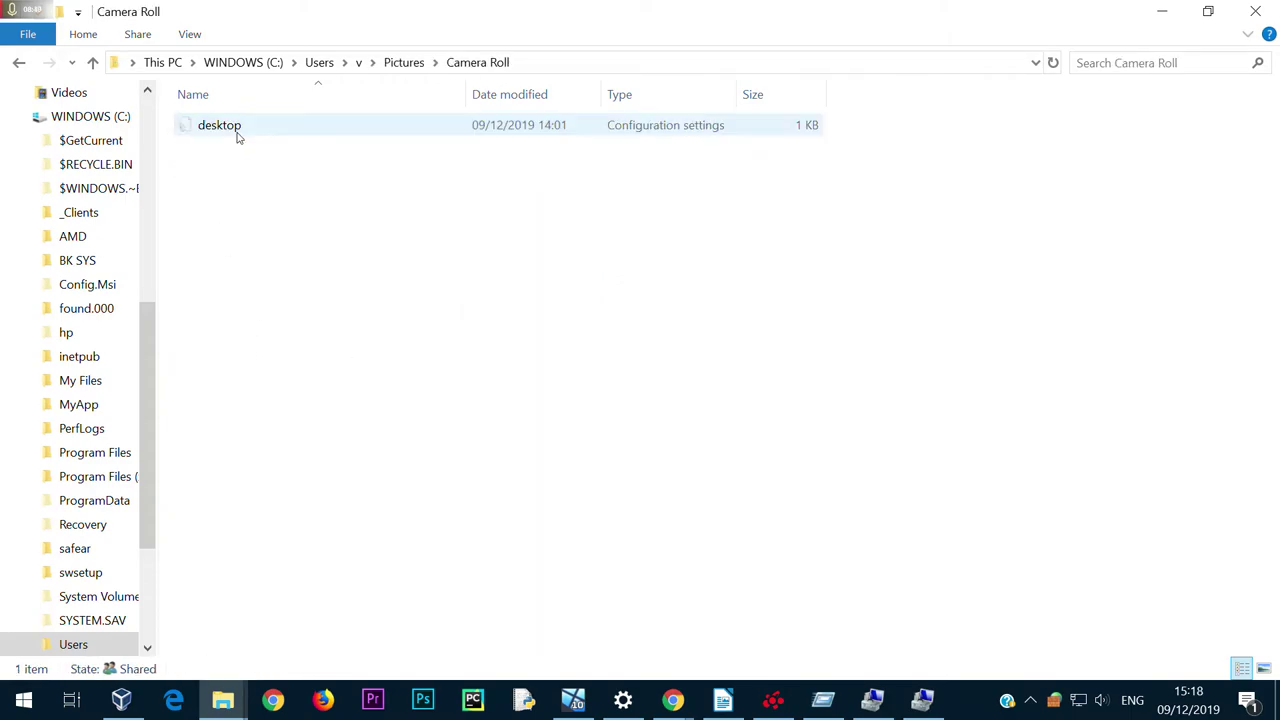
click(410, 62)
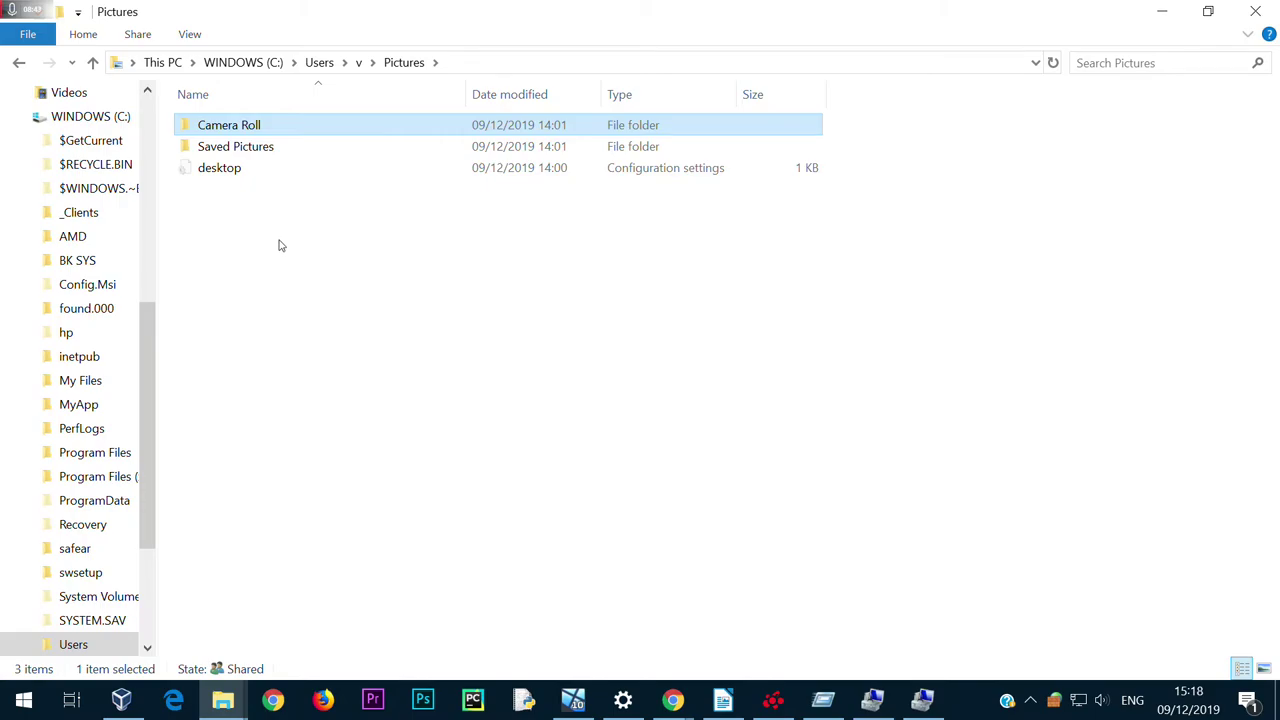
double_click(266, 152)
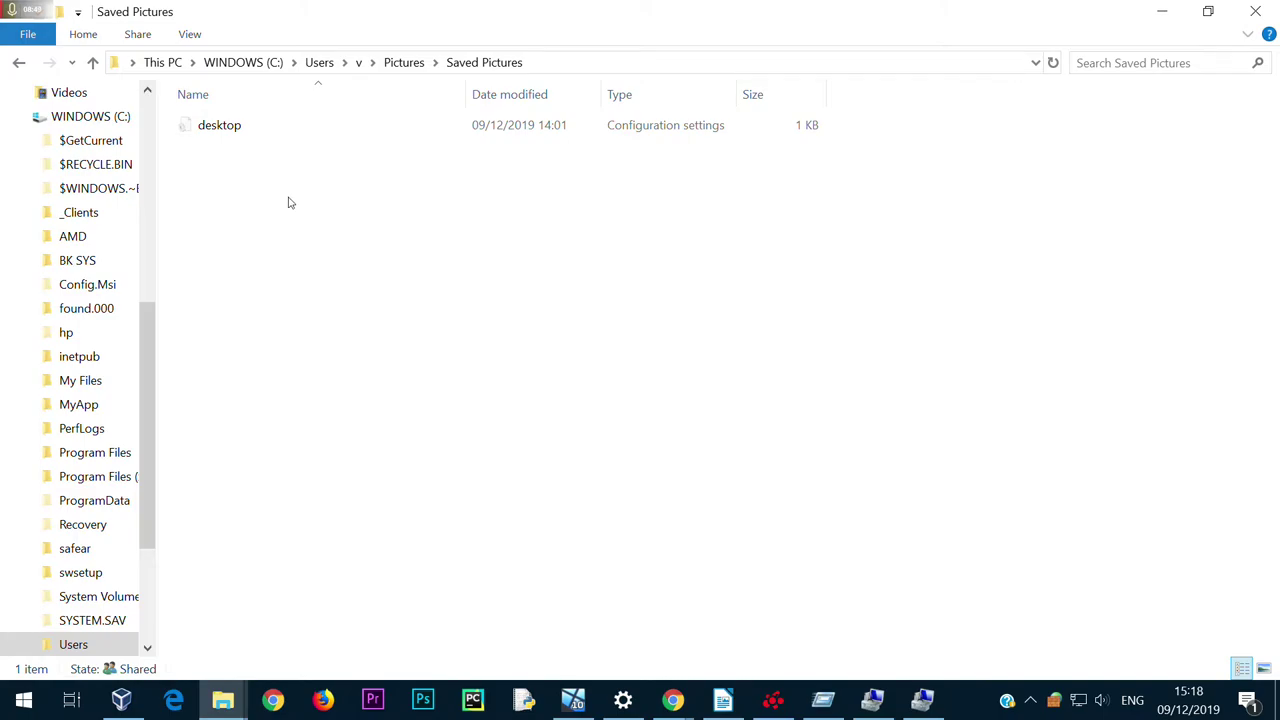
click(388, 62)
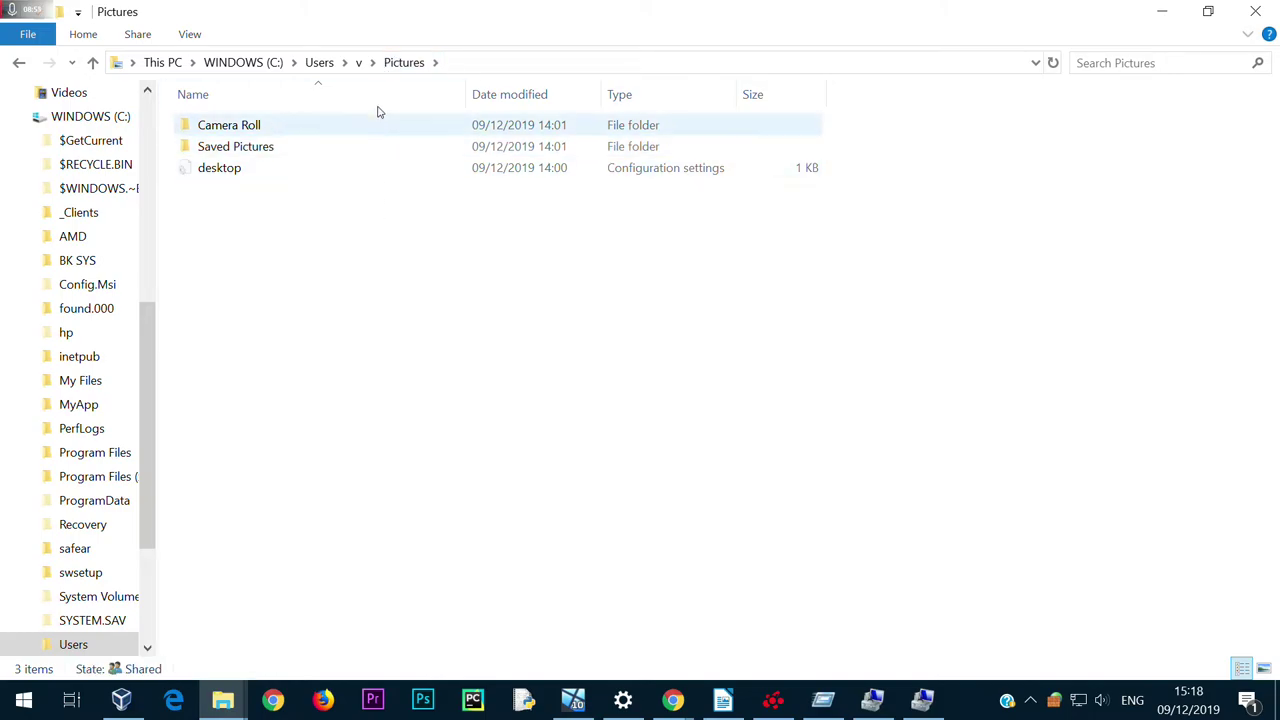
click(362, 63)
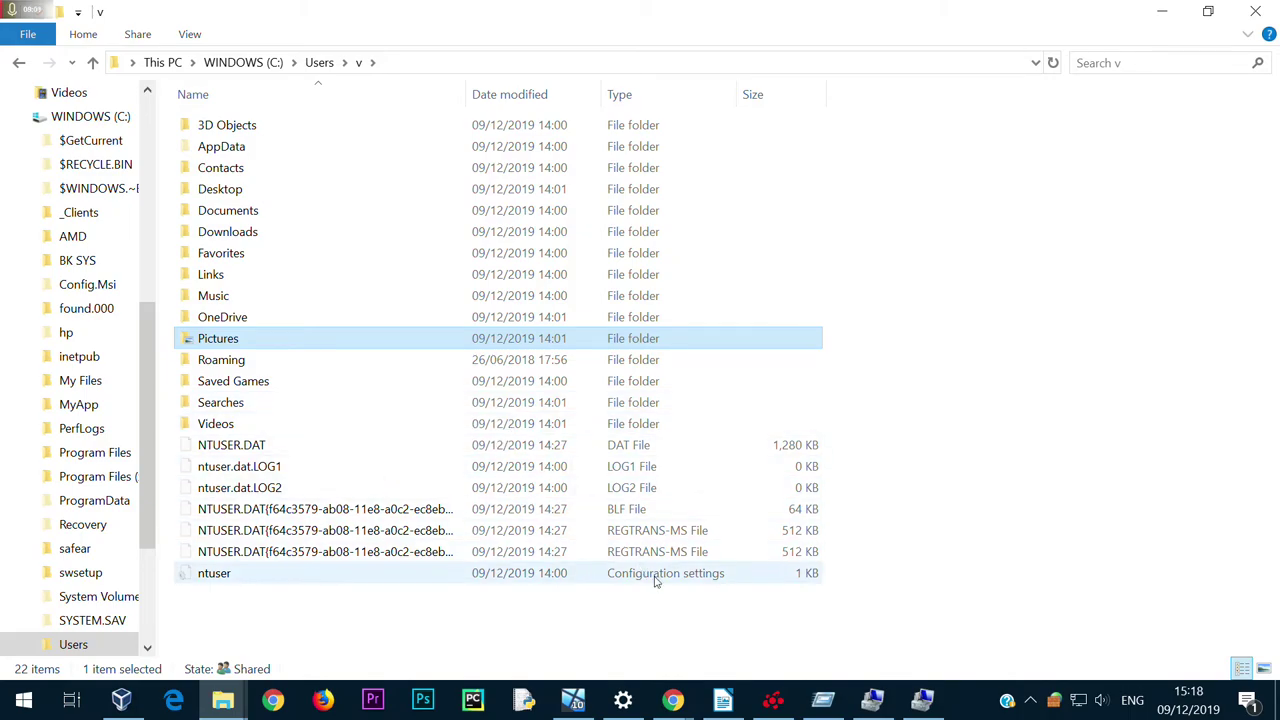
Switch to the LibreOffice Writer notes and find the Icacls /setowner command line
click(723, 700)
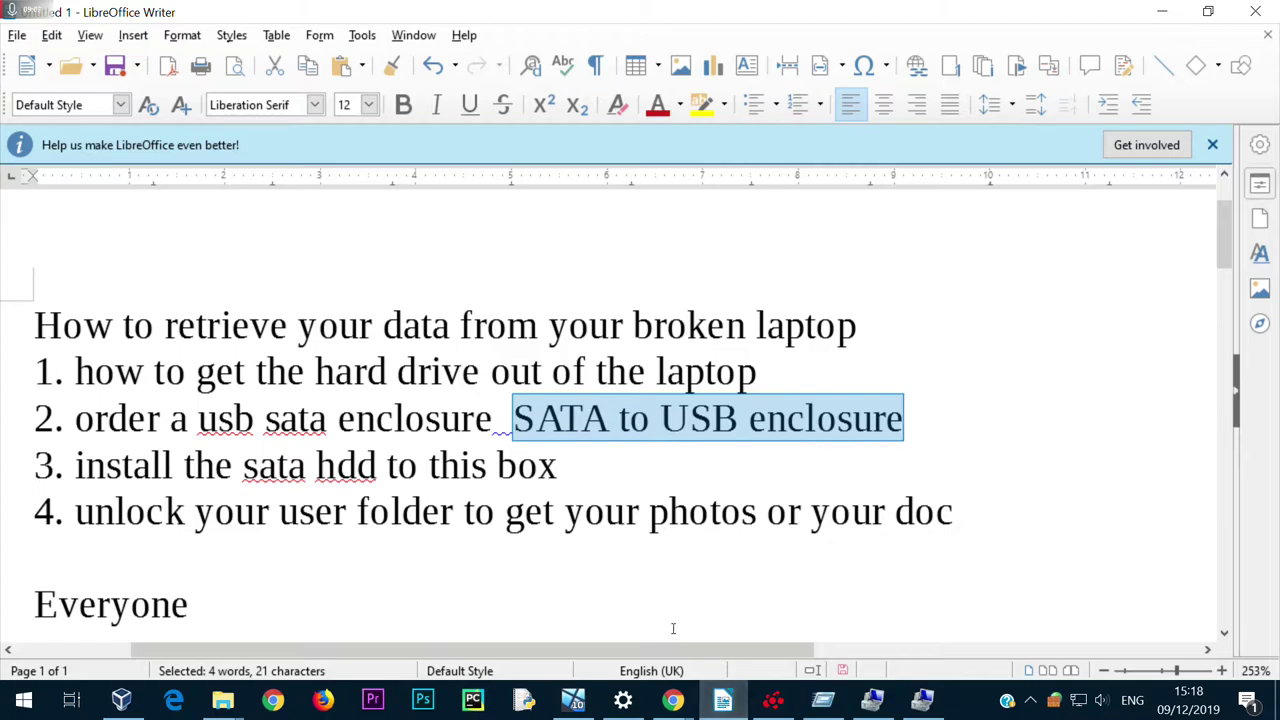
scroll(563, 563, down, 3)
scroll(567, 566, down, 4)
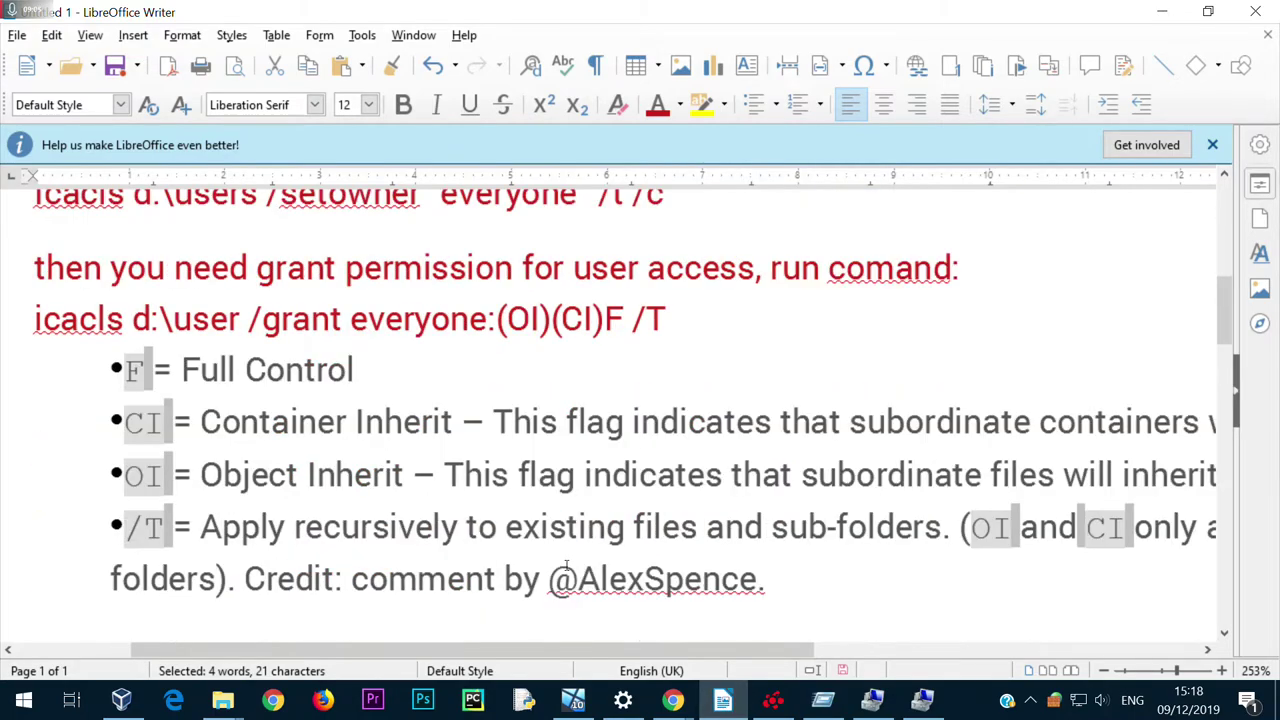
scroll(567, 566, up, 1)
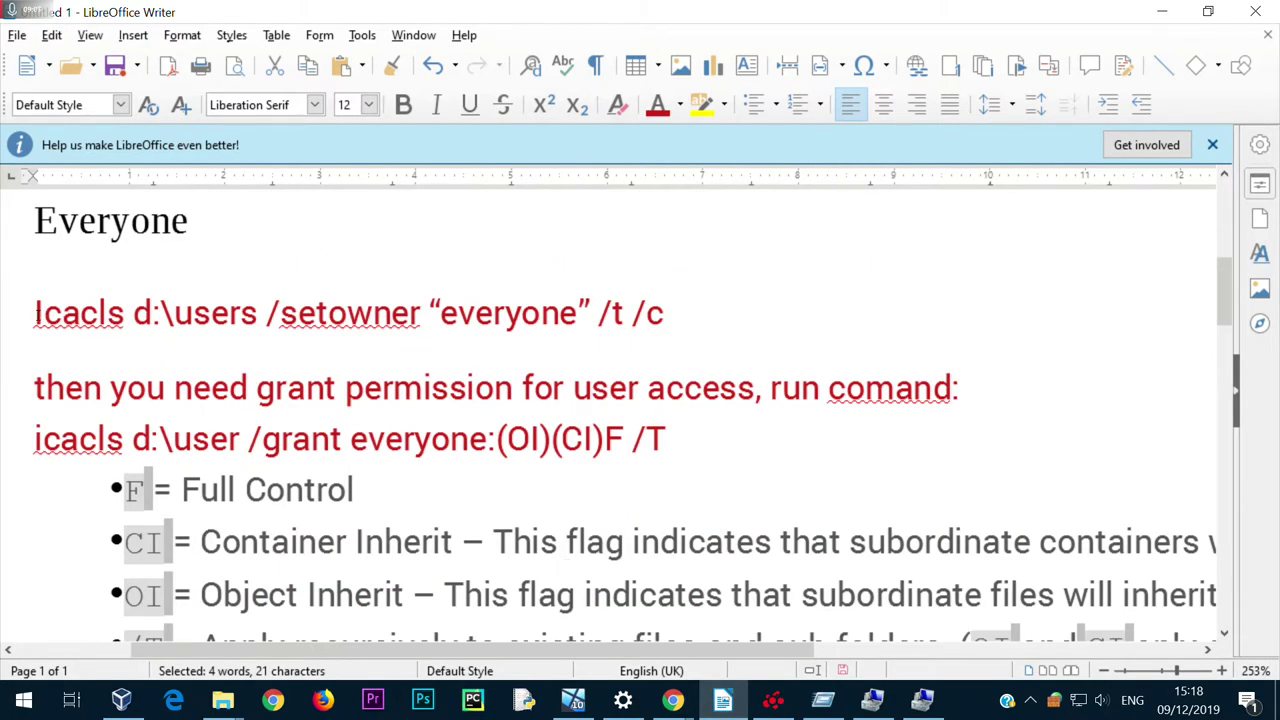
click(36, 312)
click(724, 310)
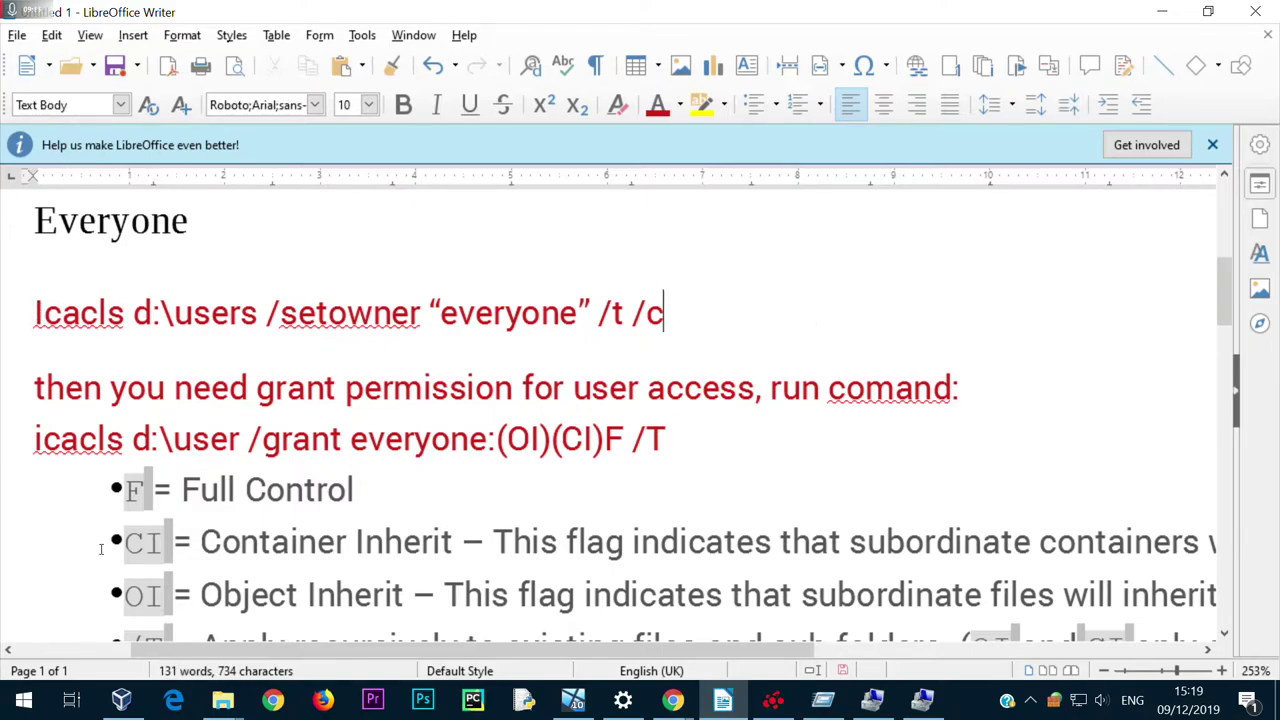
right_click(36, 698)
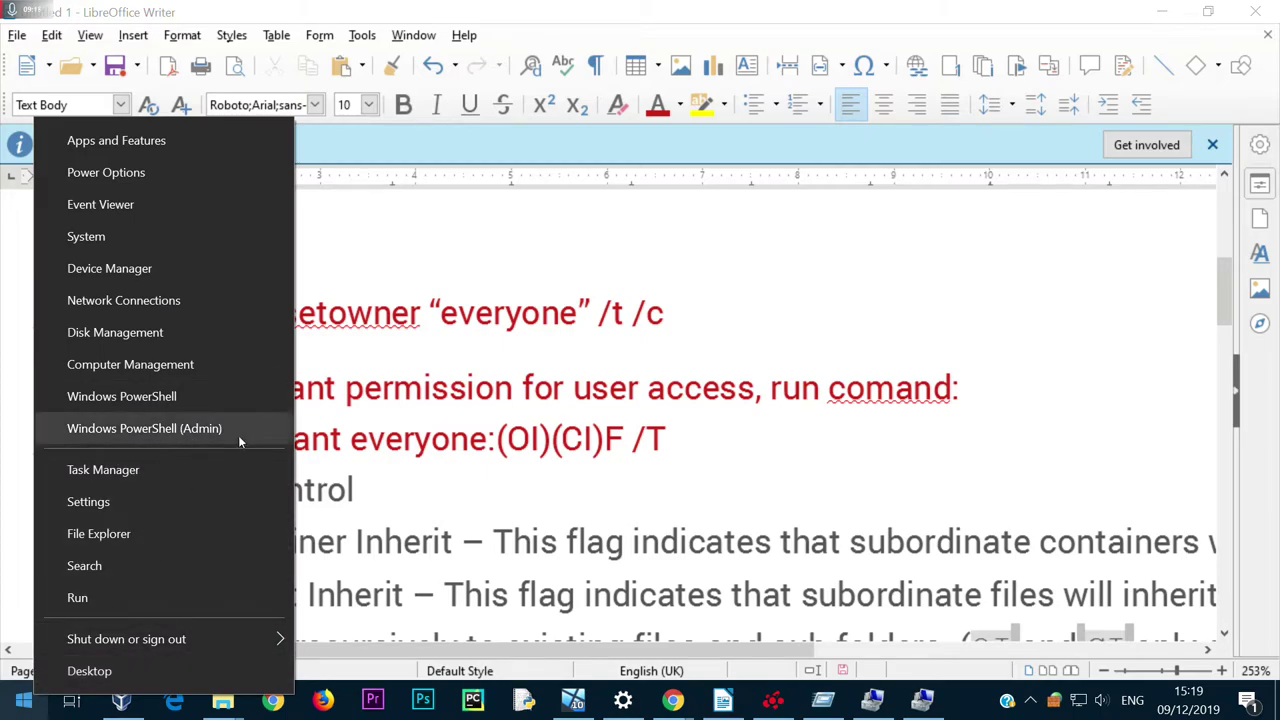
click(22, 702)
click(22, 702)
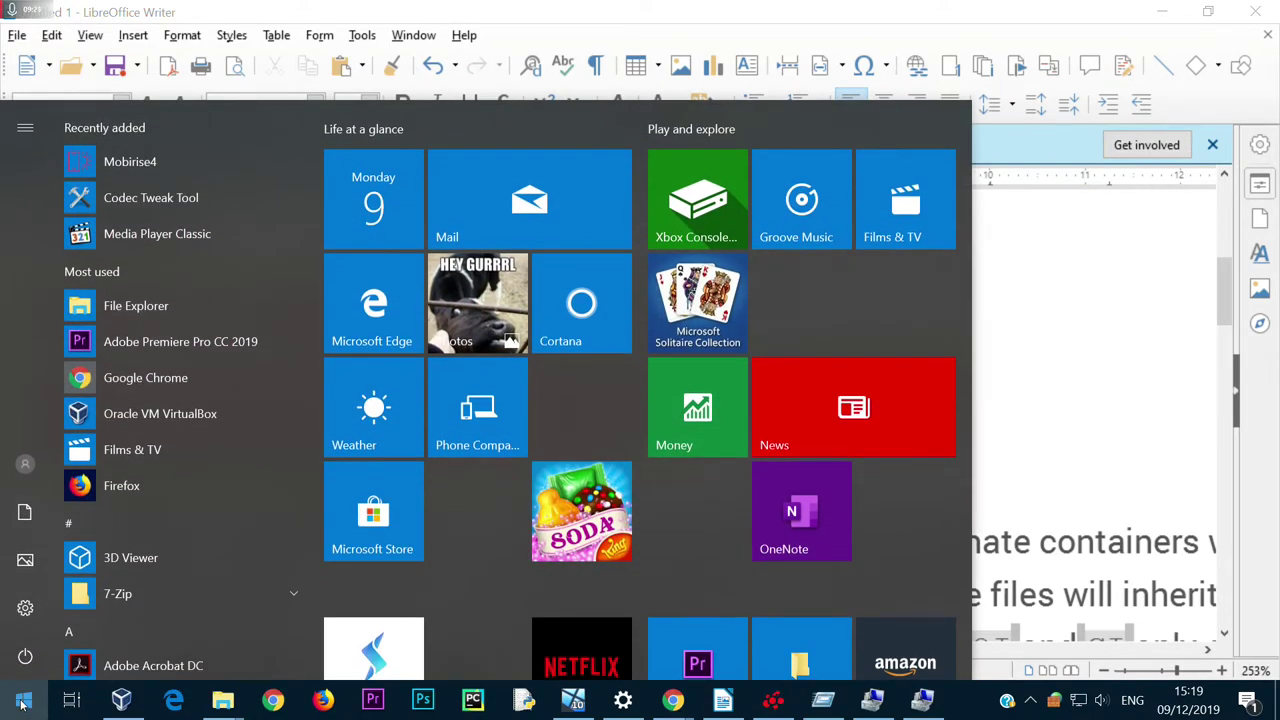
right_click(22, 702)
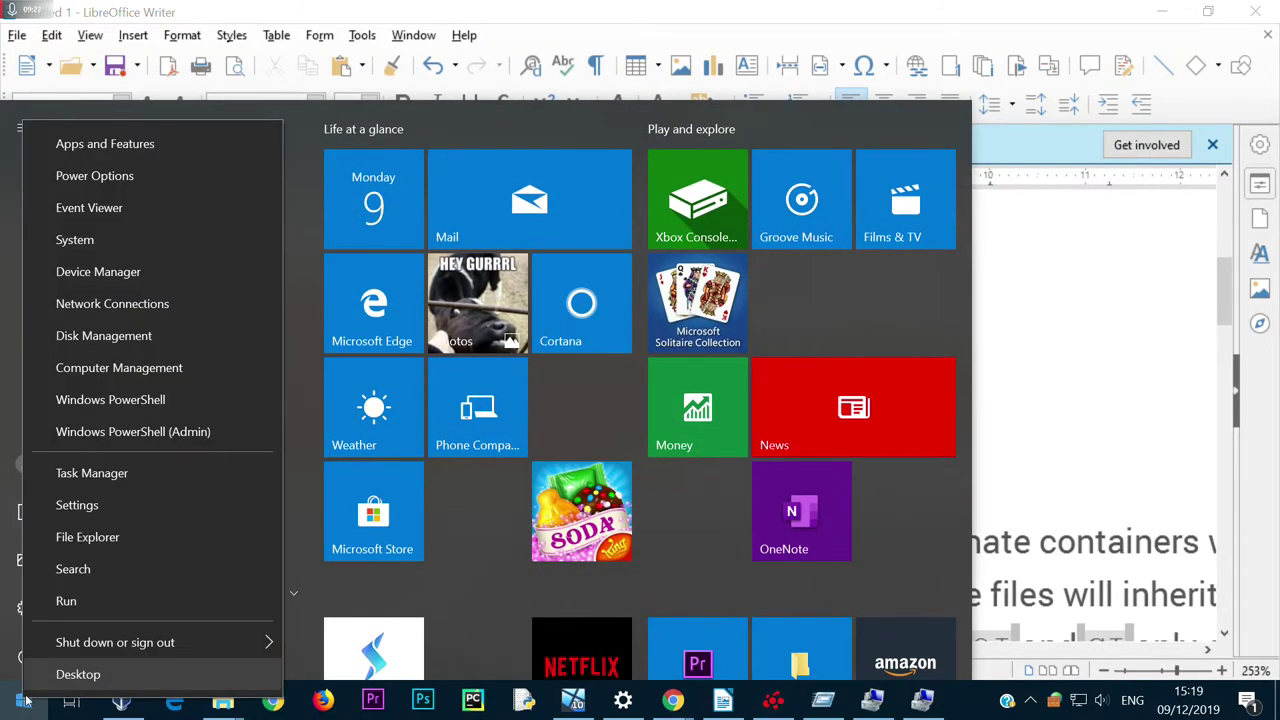
click(63, 601)
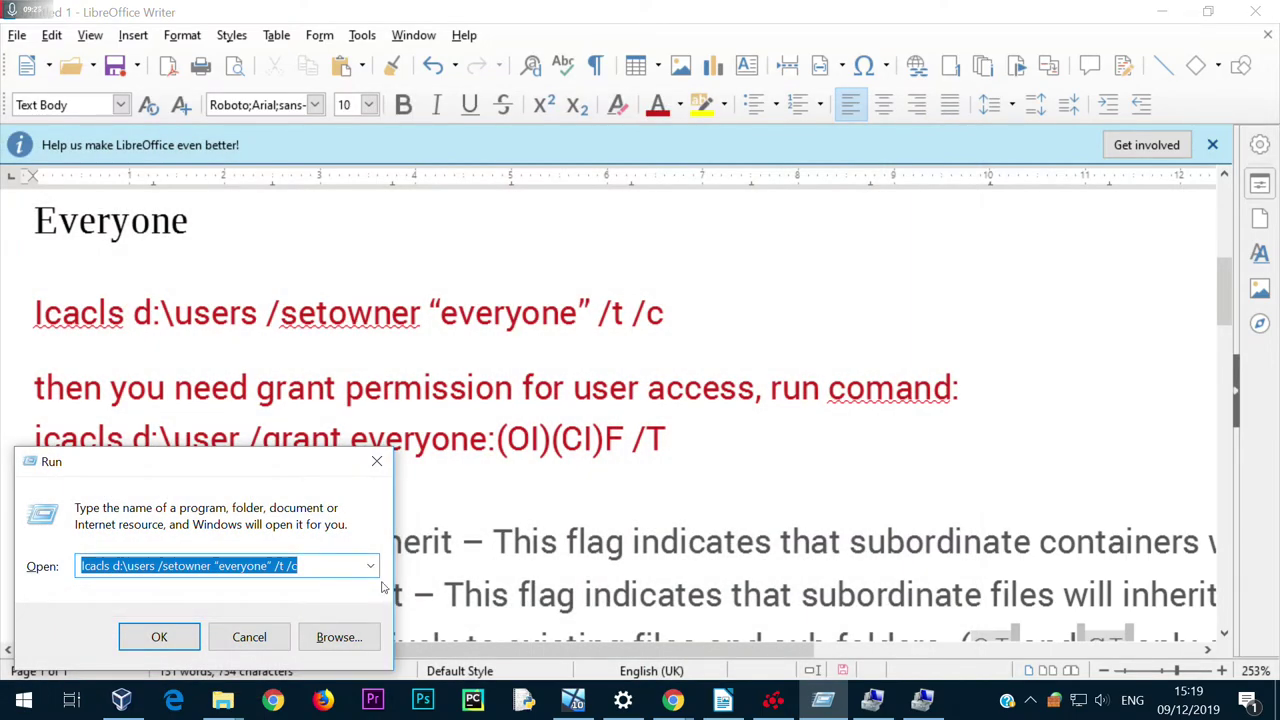
text(cmd)
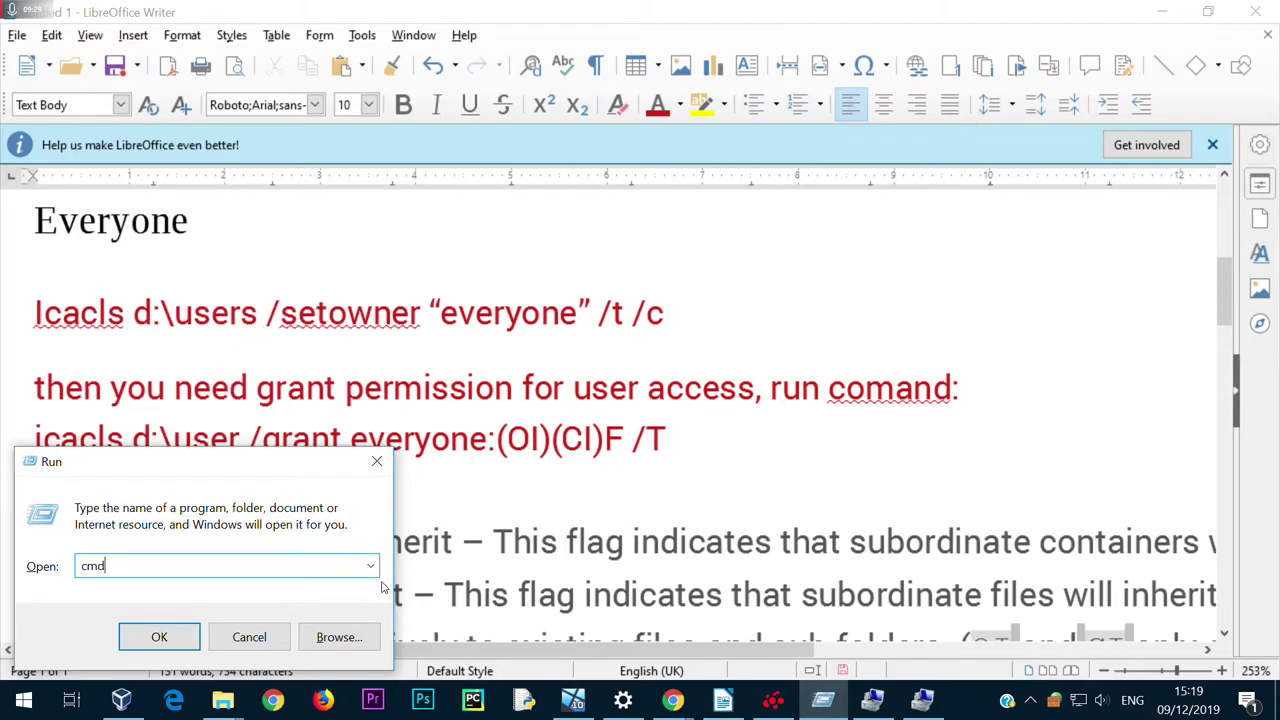
key(Return)
Search for cmd and launch Command Prompt as administrator
click(18, 710)
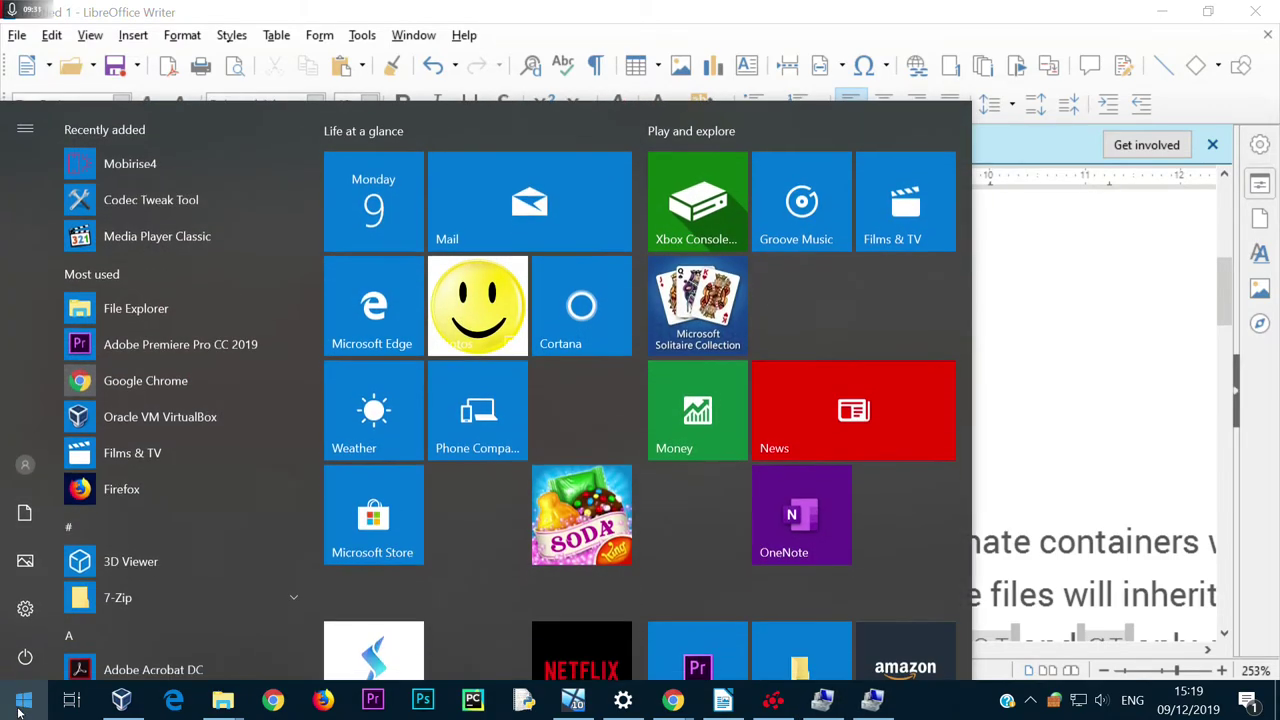
text(cmd)
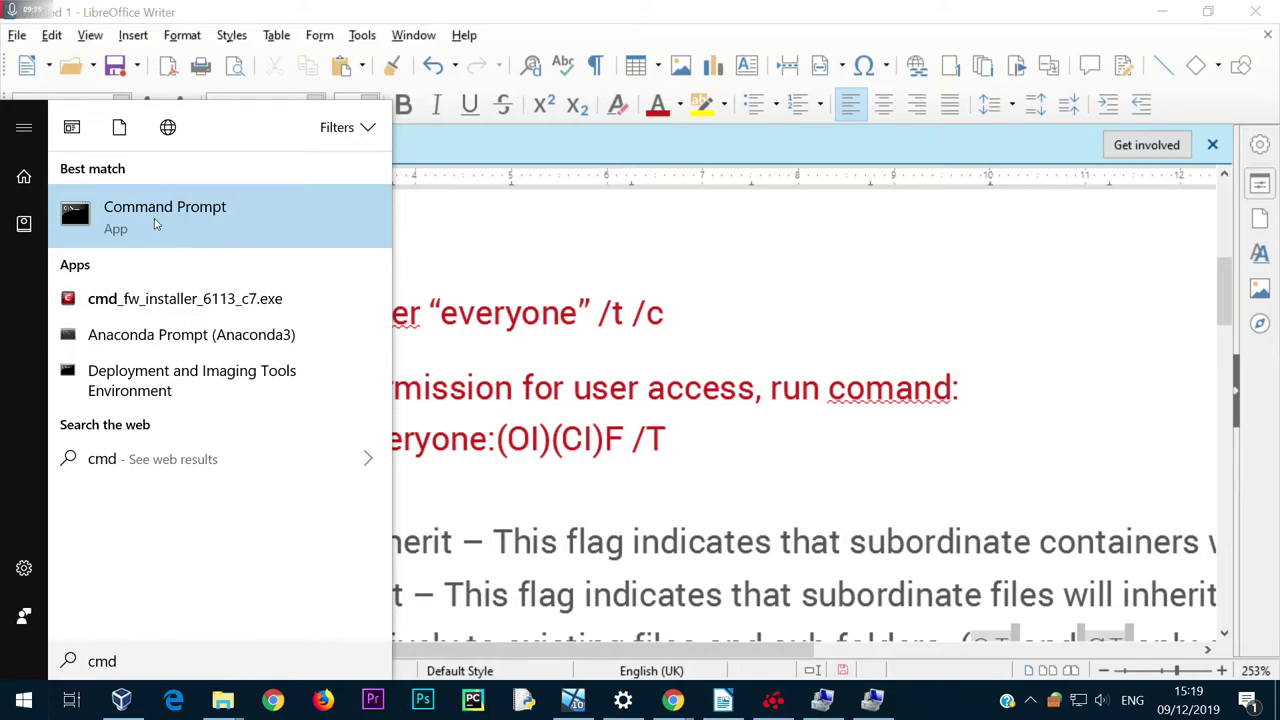
right_click(264, 219)
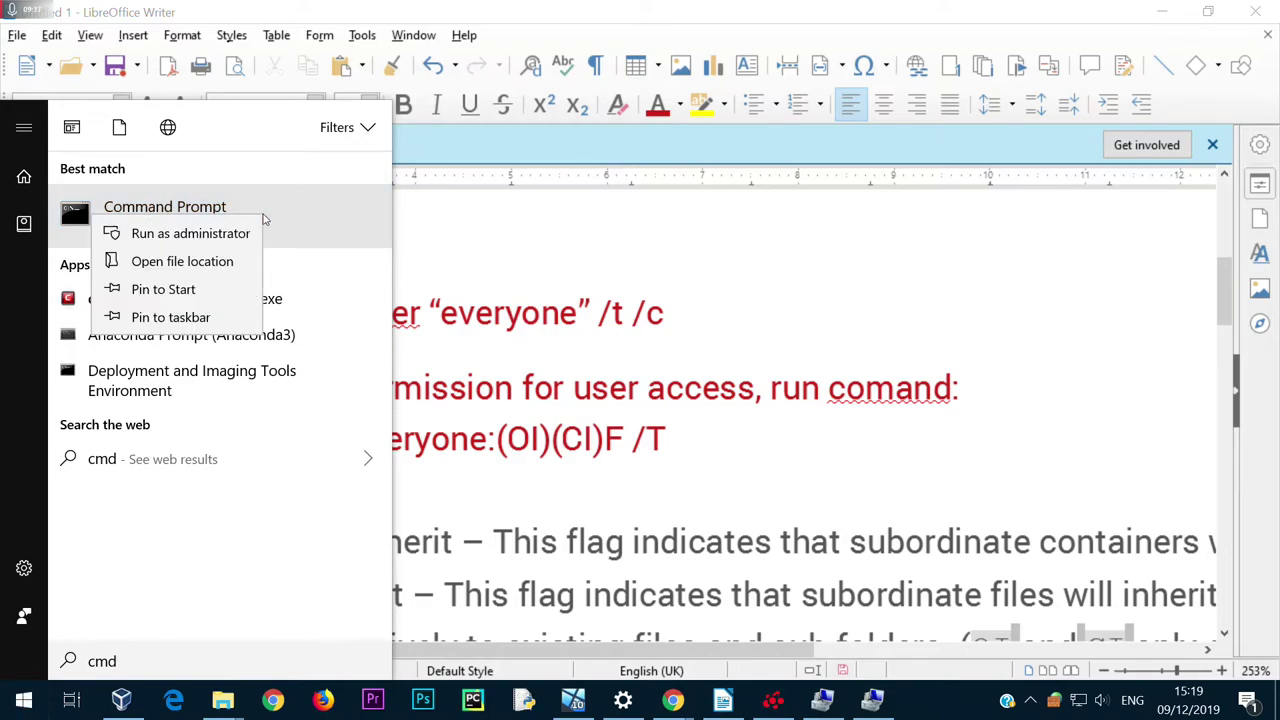
click(190, 233)
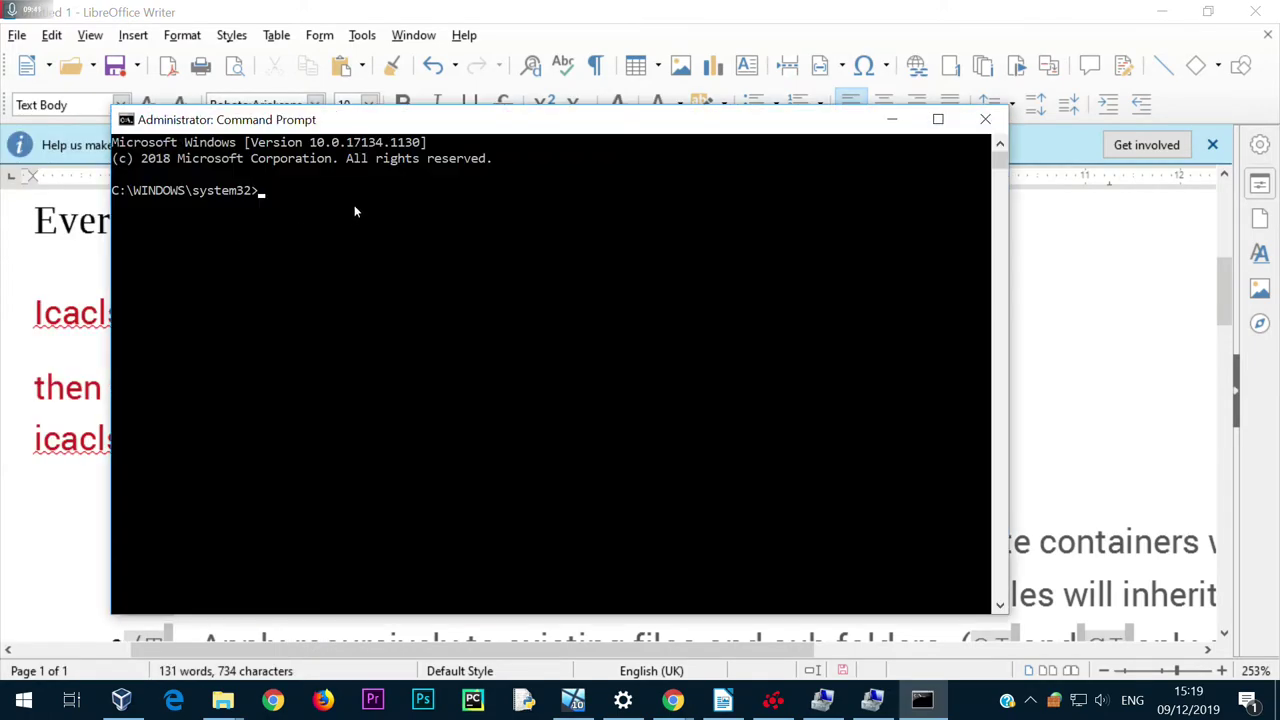
Move the Command Prompt window below the notes' setowner line and enter lcacls d:\users /setowner "everyone" /t /c without running it
drag(383, 123, 306, 353)
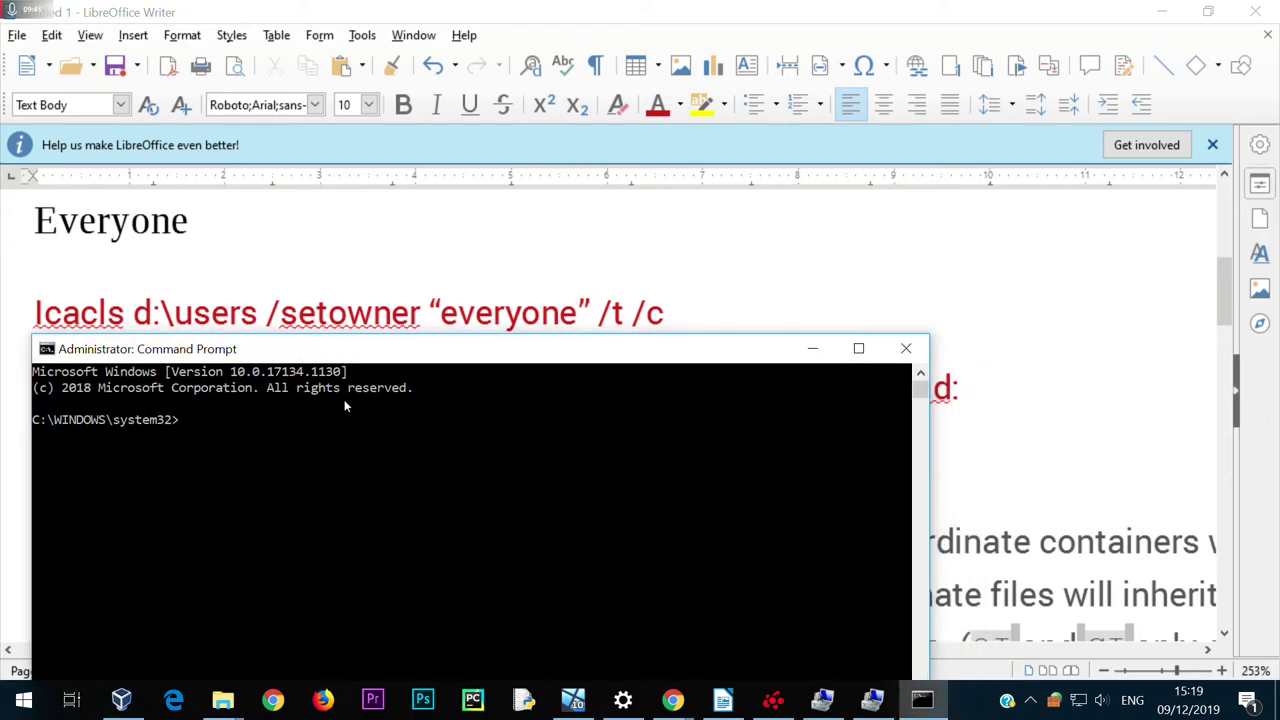
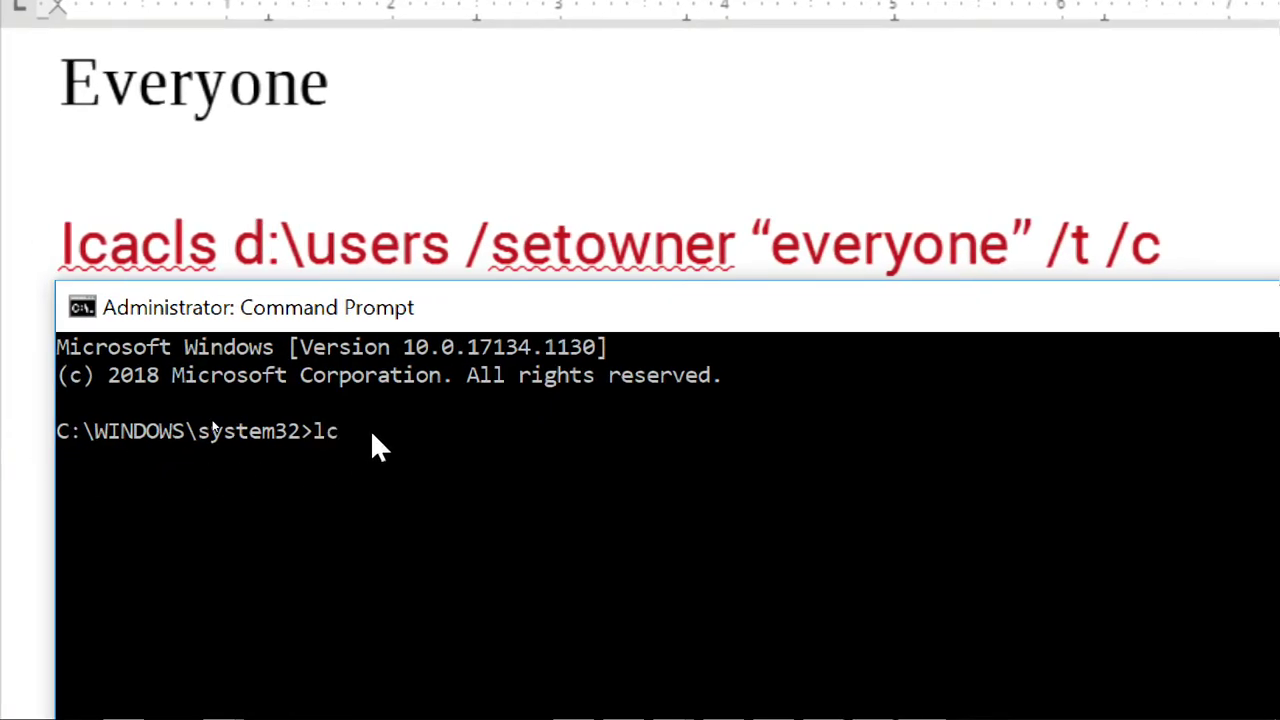
text(acls d:\users /setowner "everyone" /t /c)
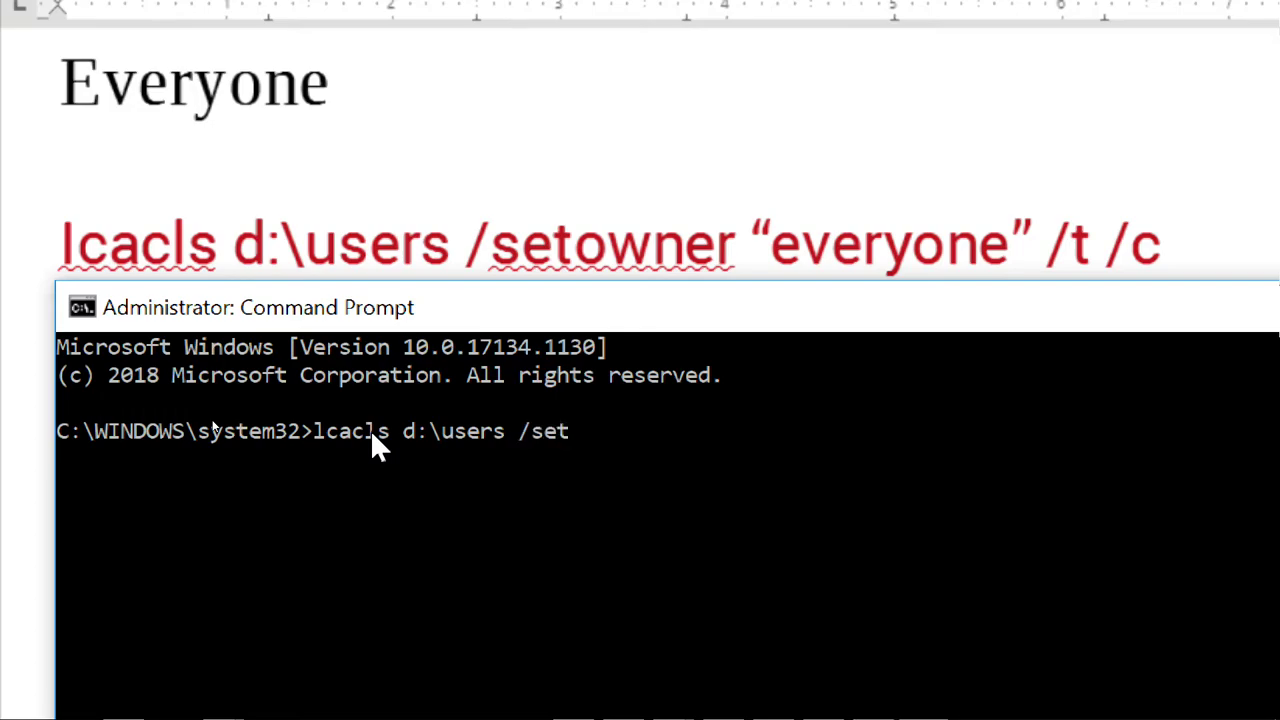
text(owner "everyone)
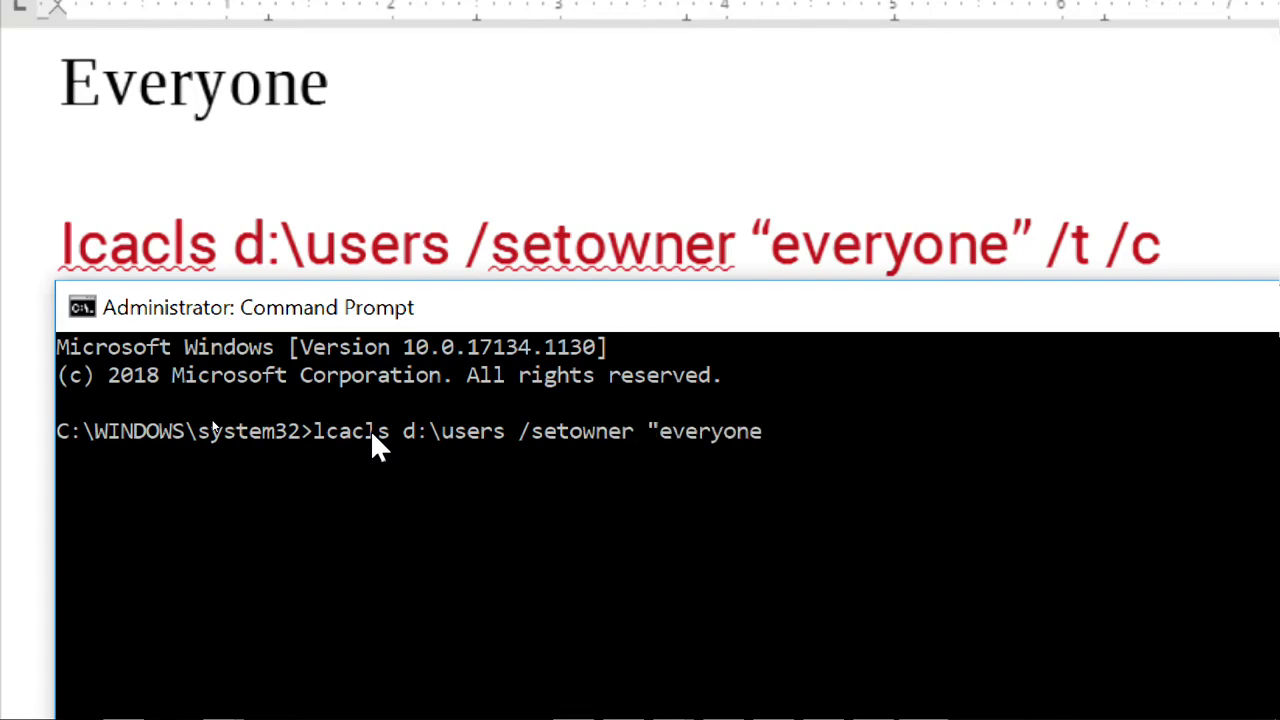
text(" /t /c)
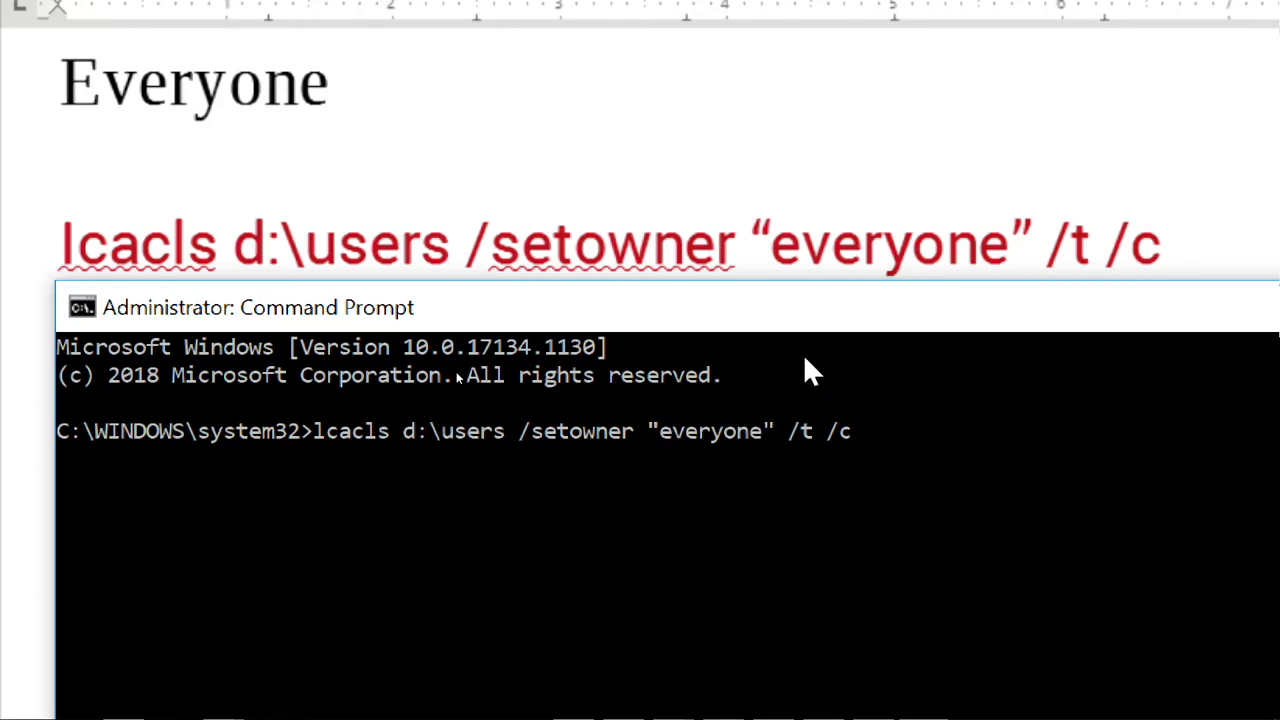
Review the notes' icacls grant command and its flags, then minimise Command Prompt to uncover the notes
click(757, 238)
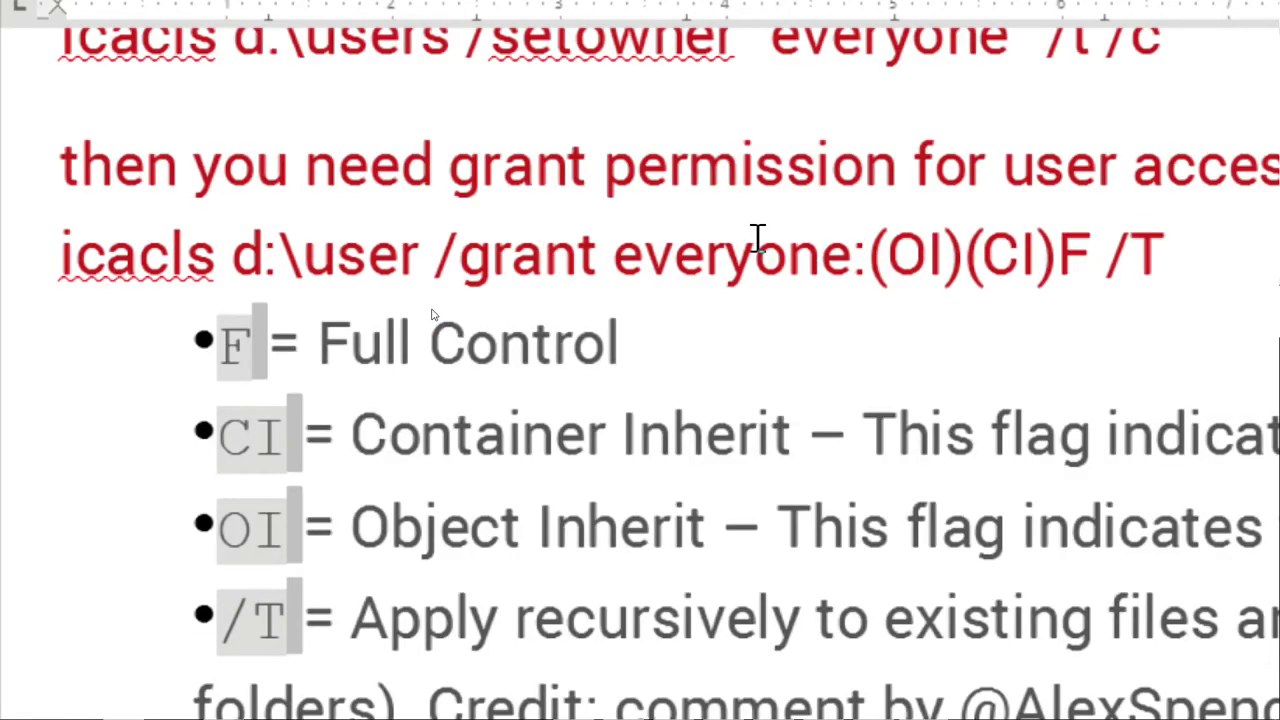
key(alt+Tab)
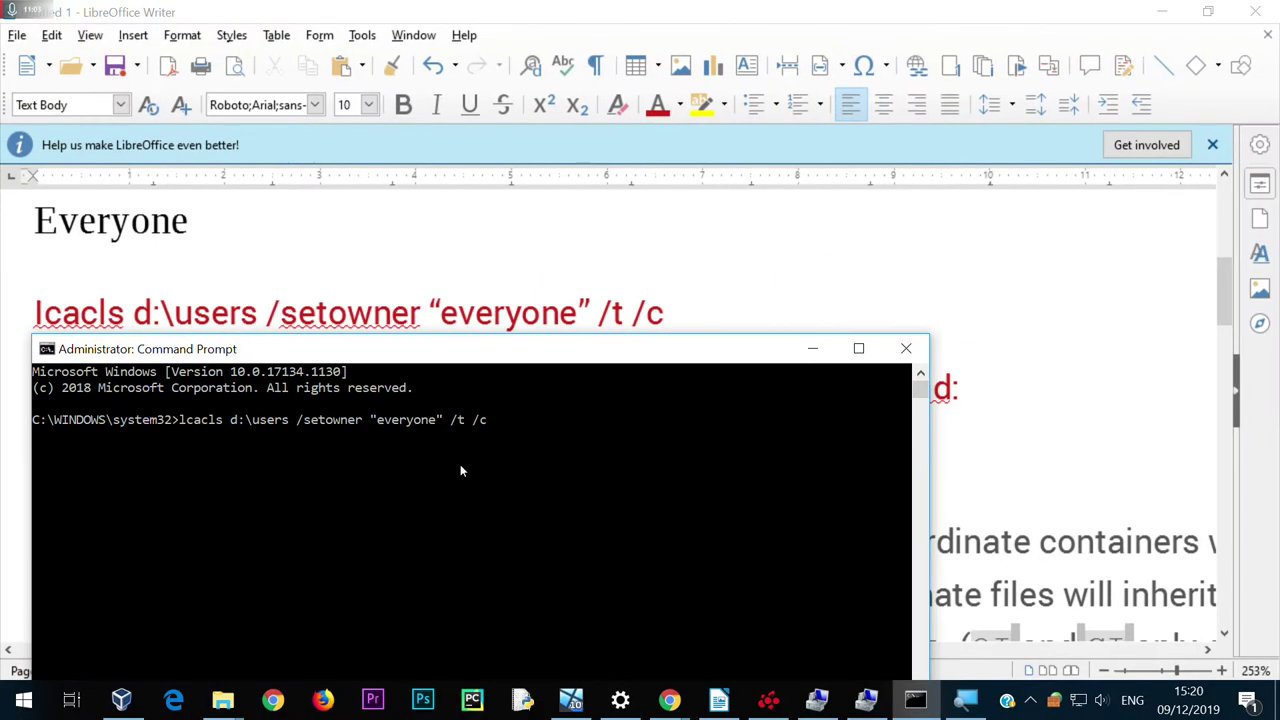
click(812, 348)
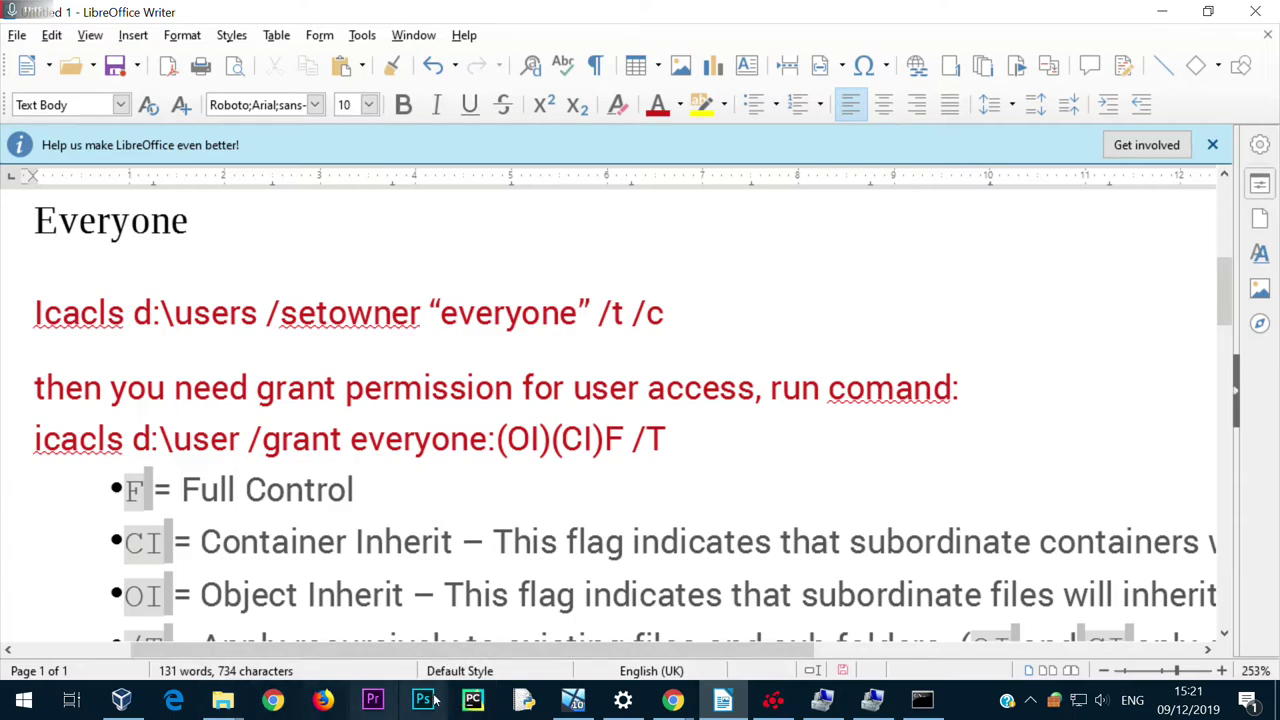
Switch to Chrome and review the take-ownership article, the hdd enclosure picture and the hdmi port laptop images
mouse_move(680, 703)
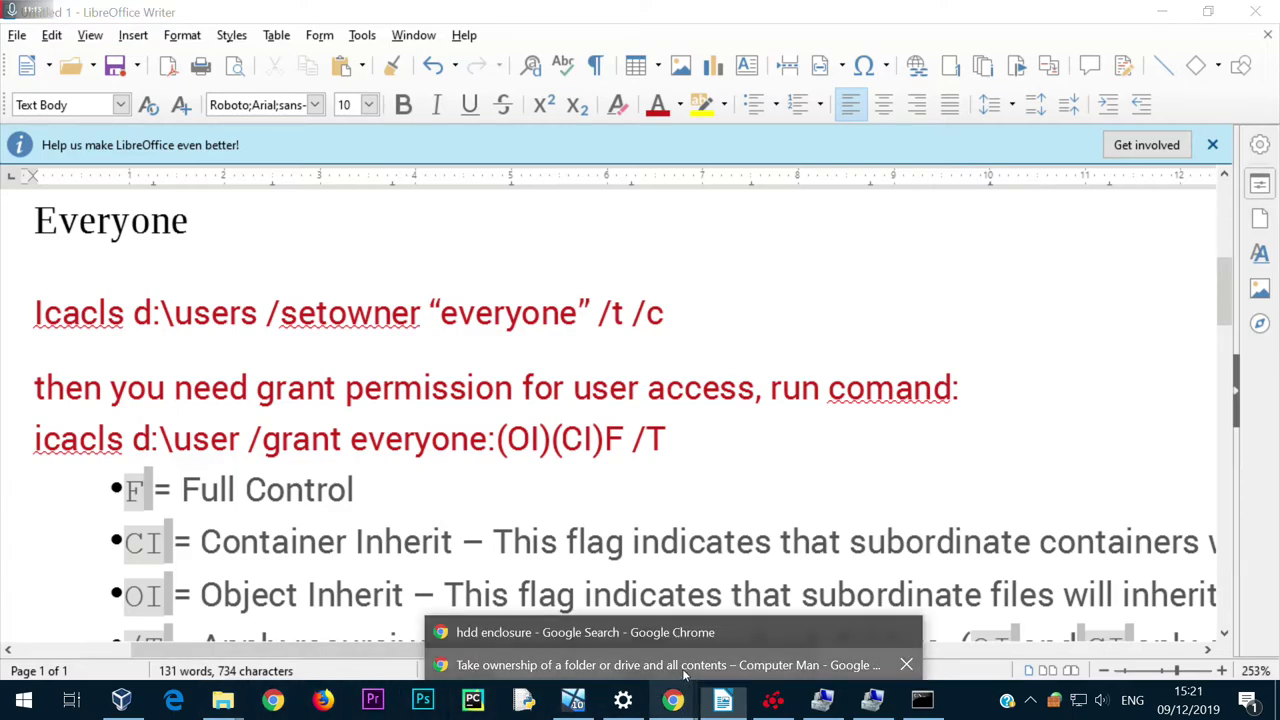
click(685, 668)
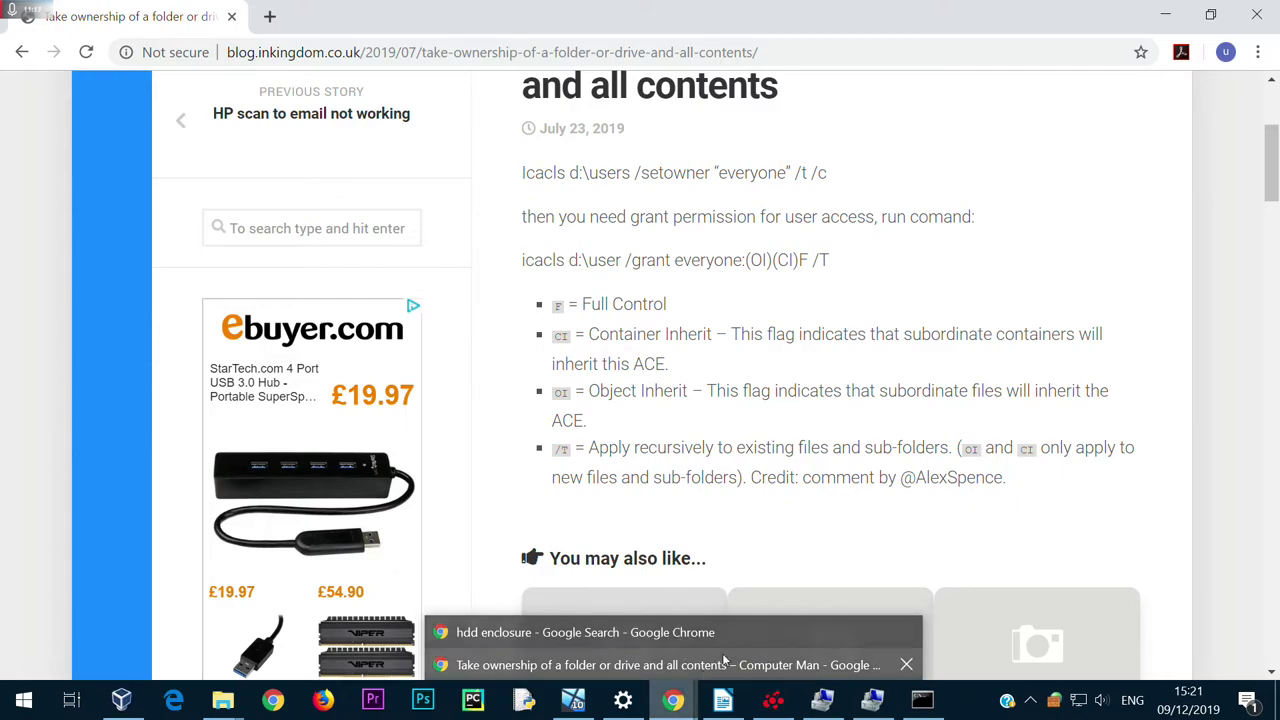
click(664, 636)
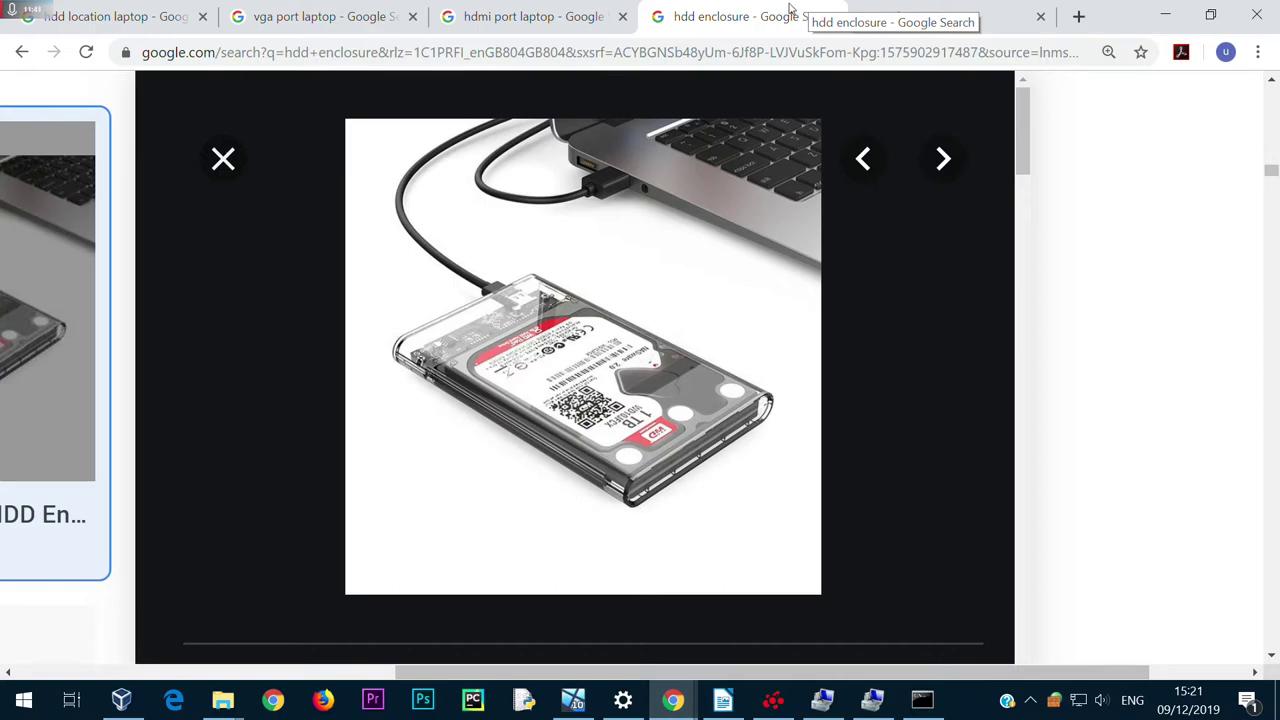
click(548, 20)
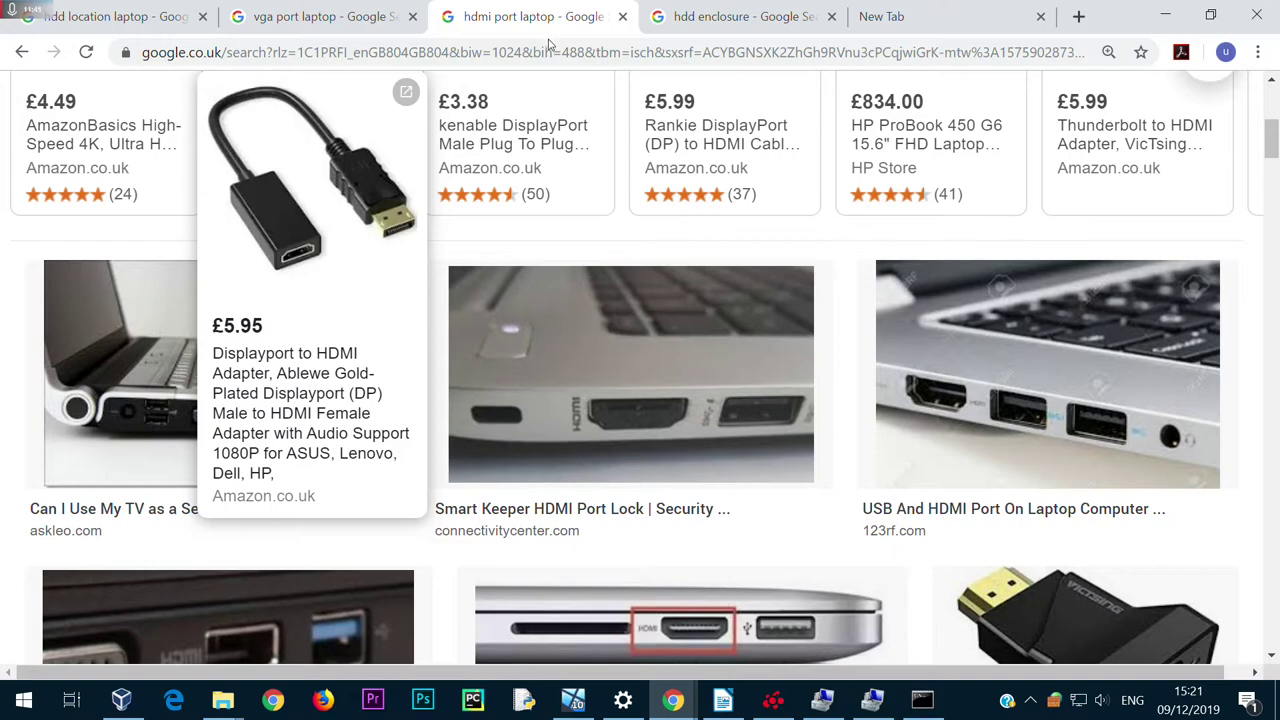
scroll(410, 473, down, 2)
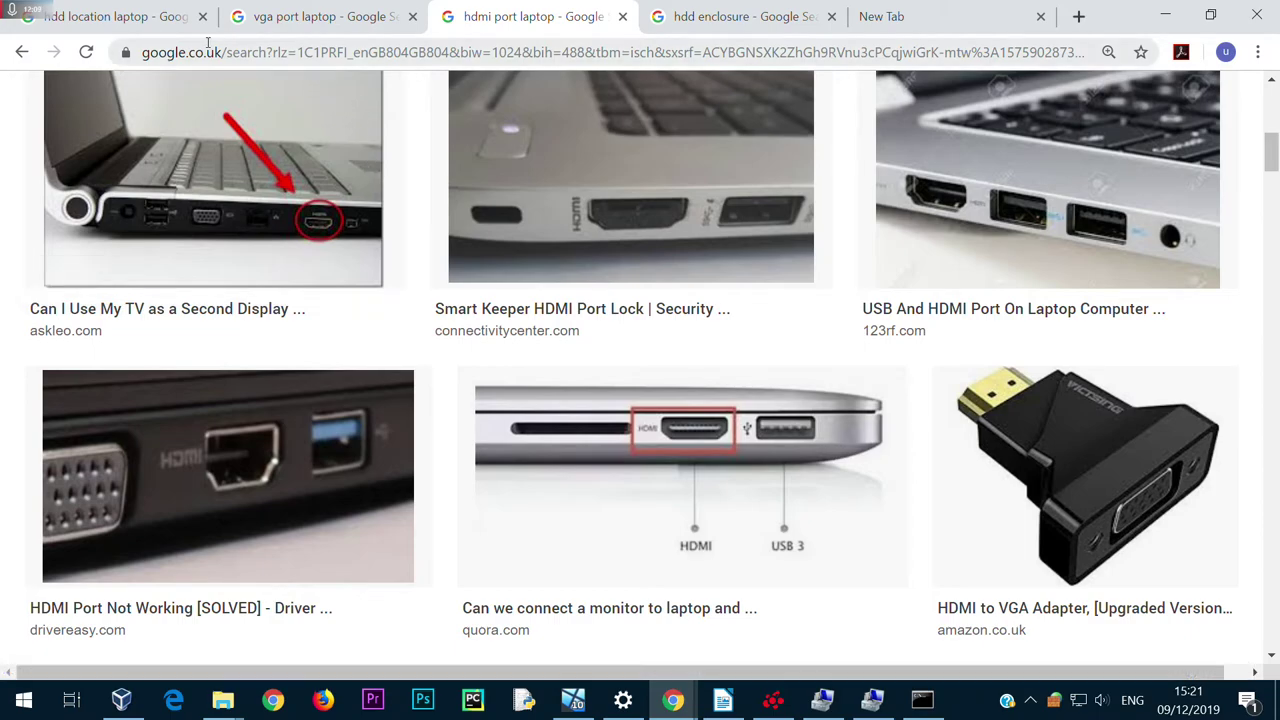
Browse the hdd location laptop images, enlarge the HP Omen 15 SSD and HDD picture, and return to the hdd enclosure picture
click(170, 30)
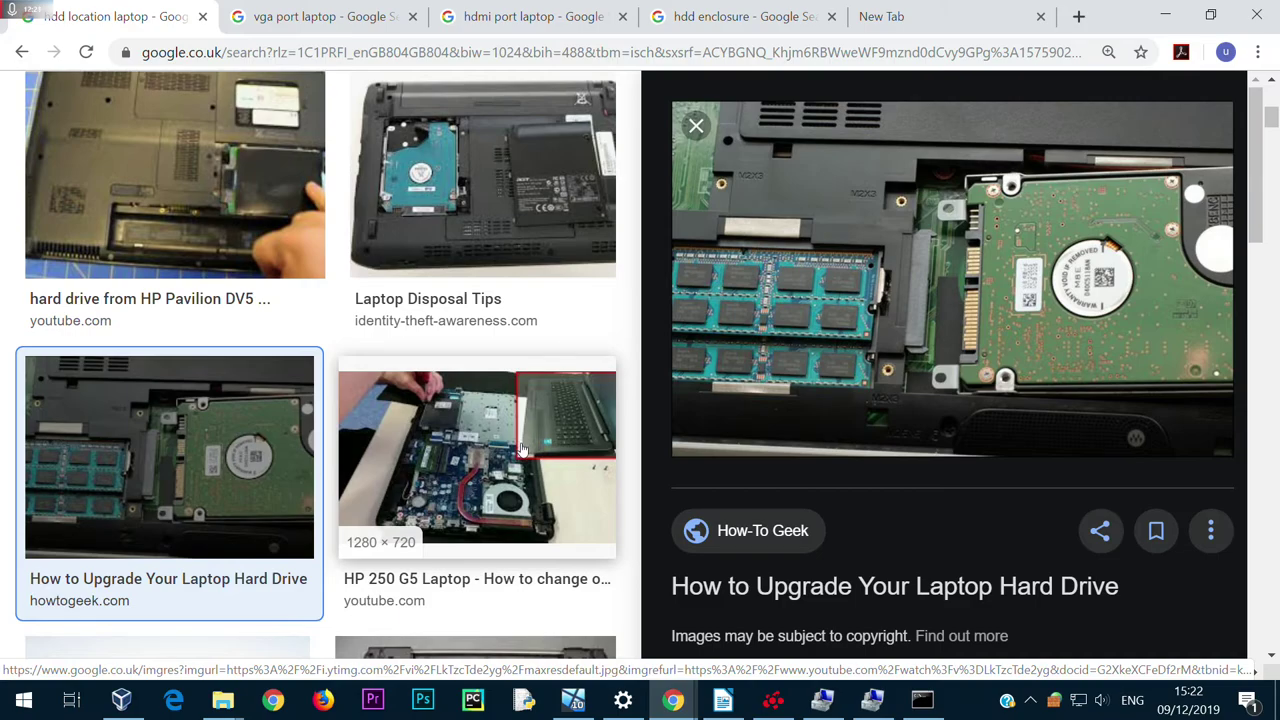
scroll(520, 447, down, 3)
scroll(520, 449, down, 2)
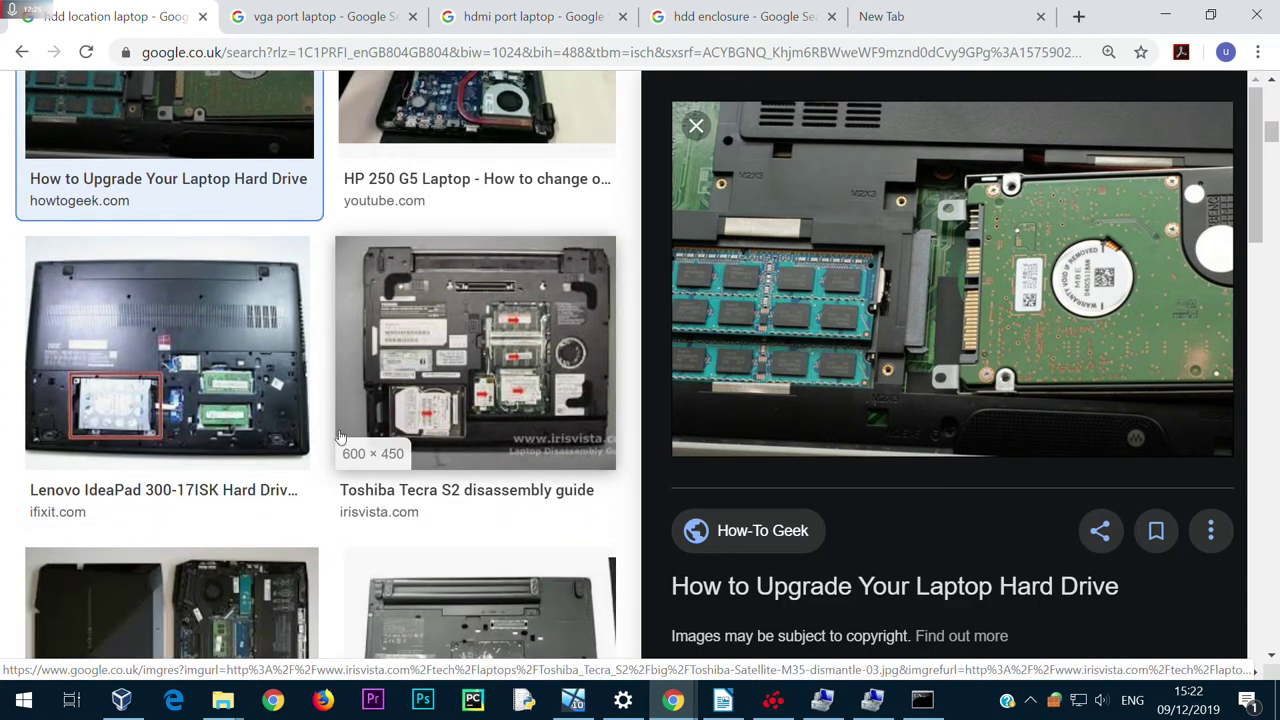
scroll(325, 422, down, 2)
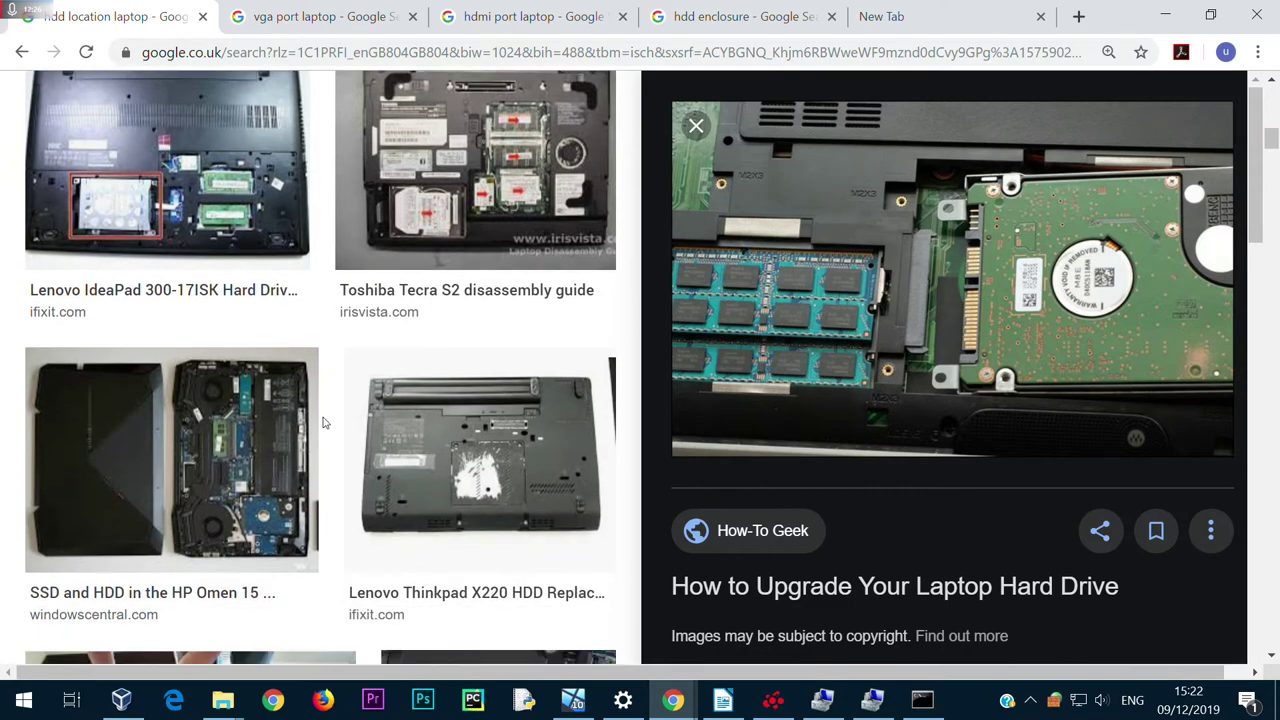
click(255, 462)
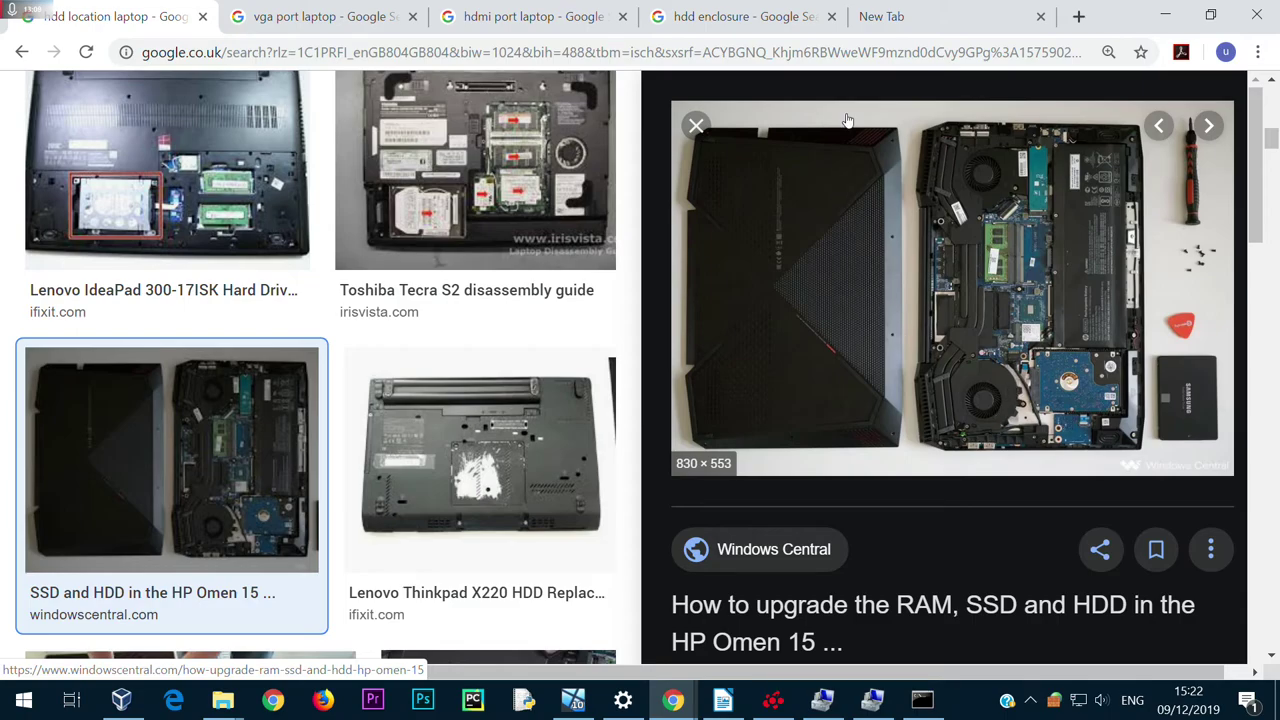
click(690, 24)
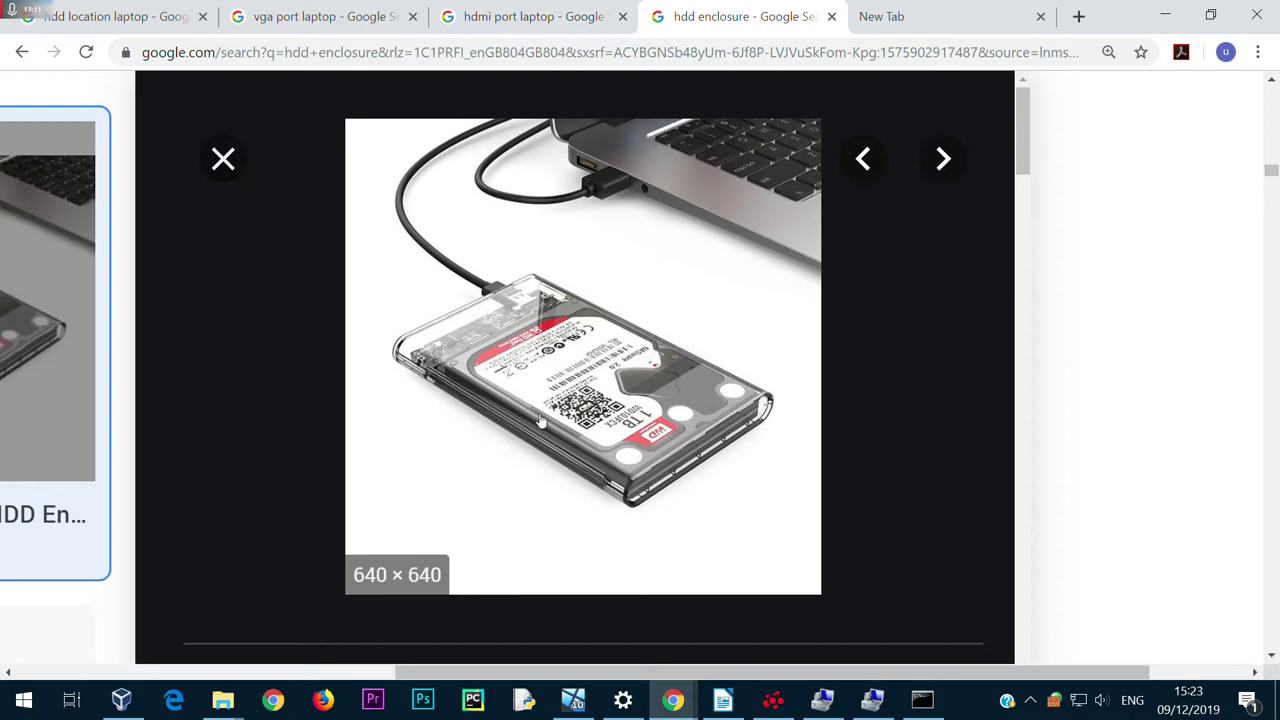
Open the eBay UK website in the empty browser tab
click(877, 30)
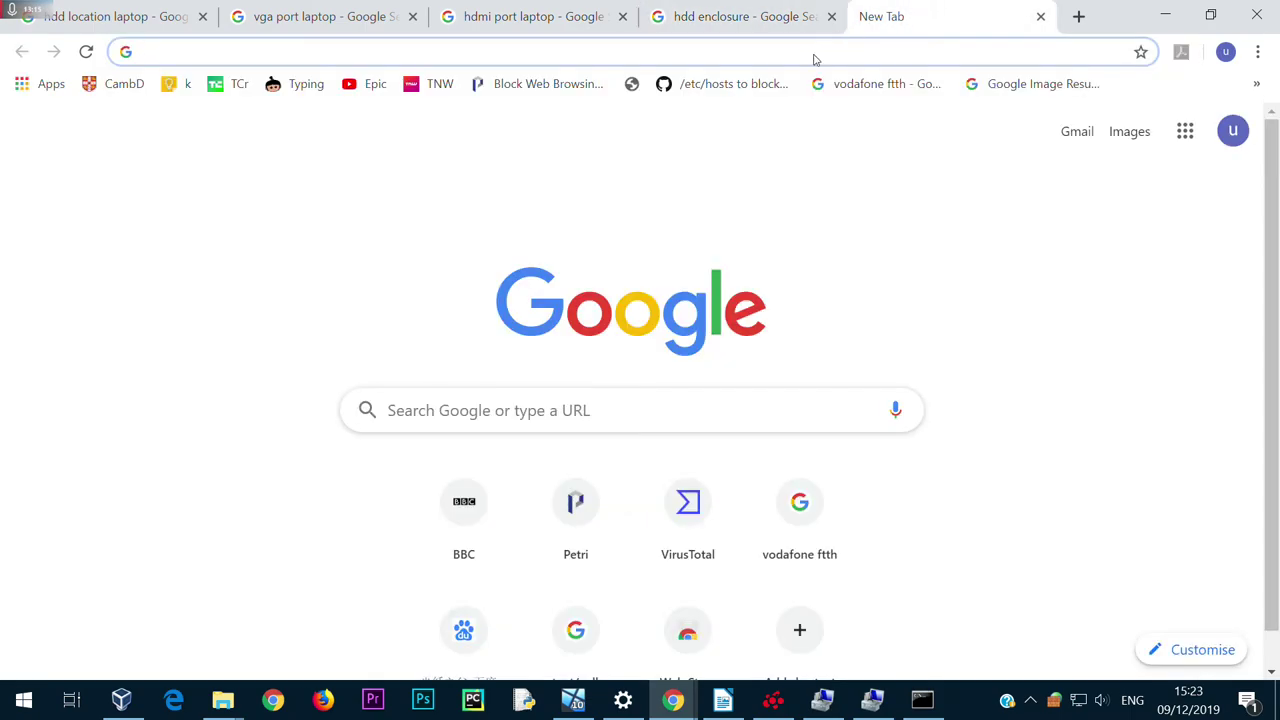
text(eb)
key(Return)
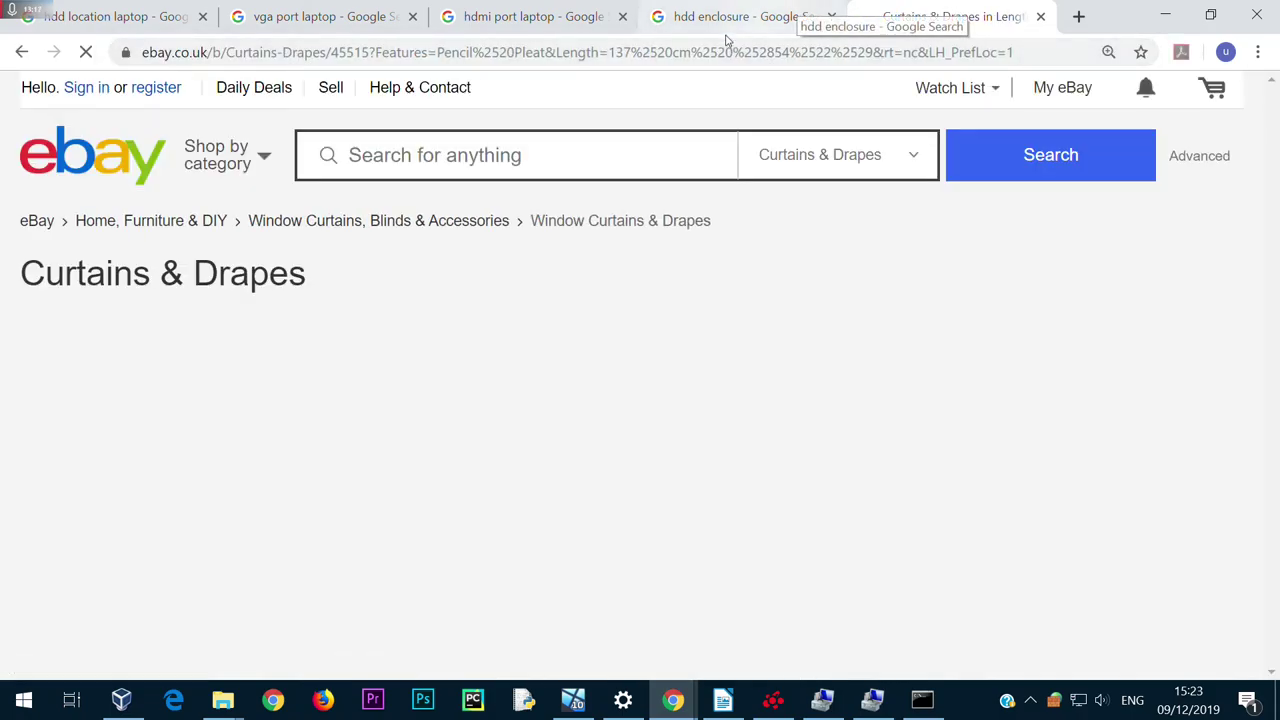
Search eBay for "hdd sata to usb enclousure" and look through the listings
click(596, 153)
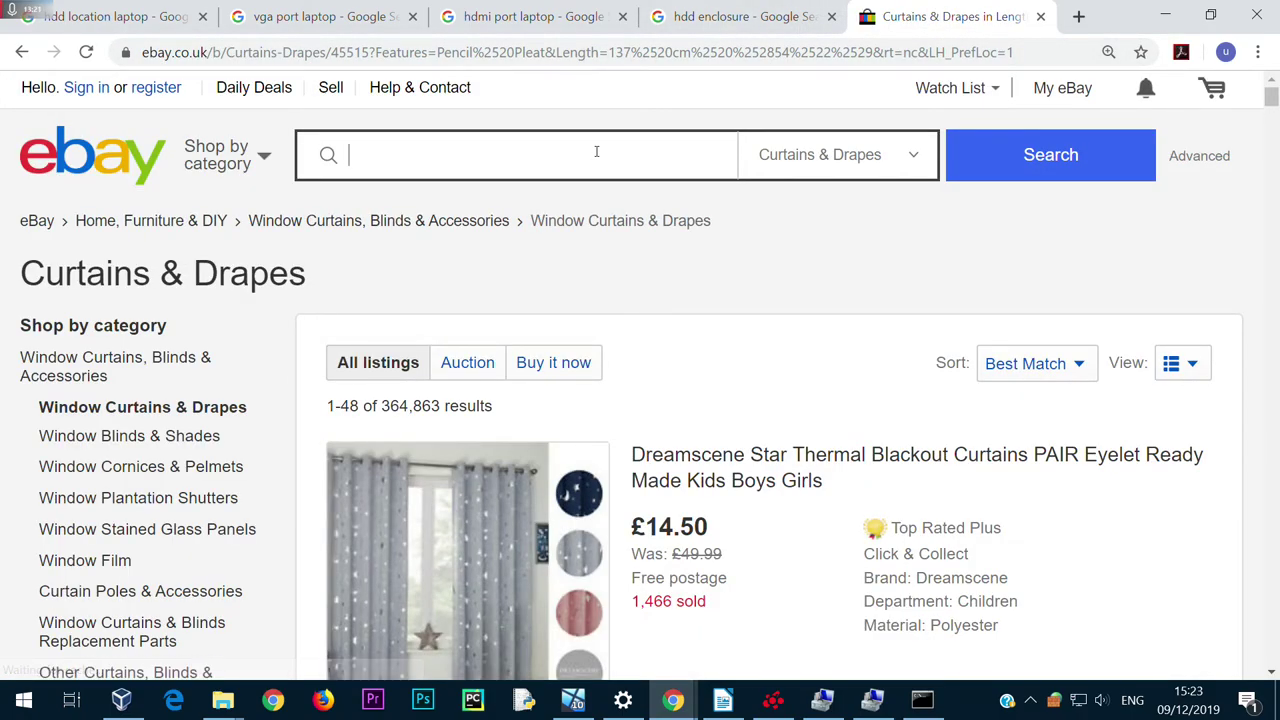
text(hdd )
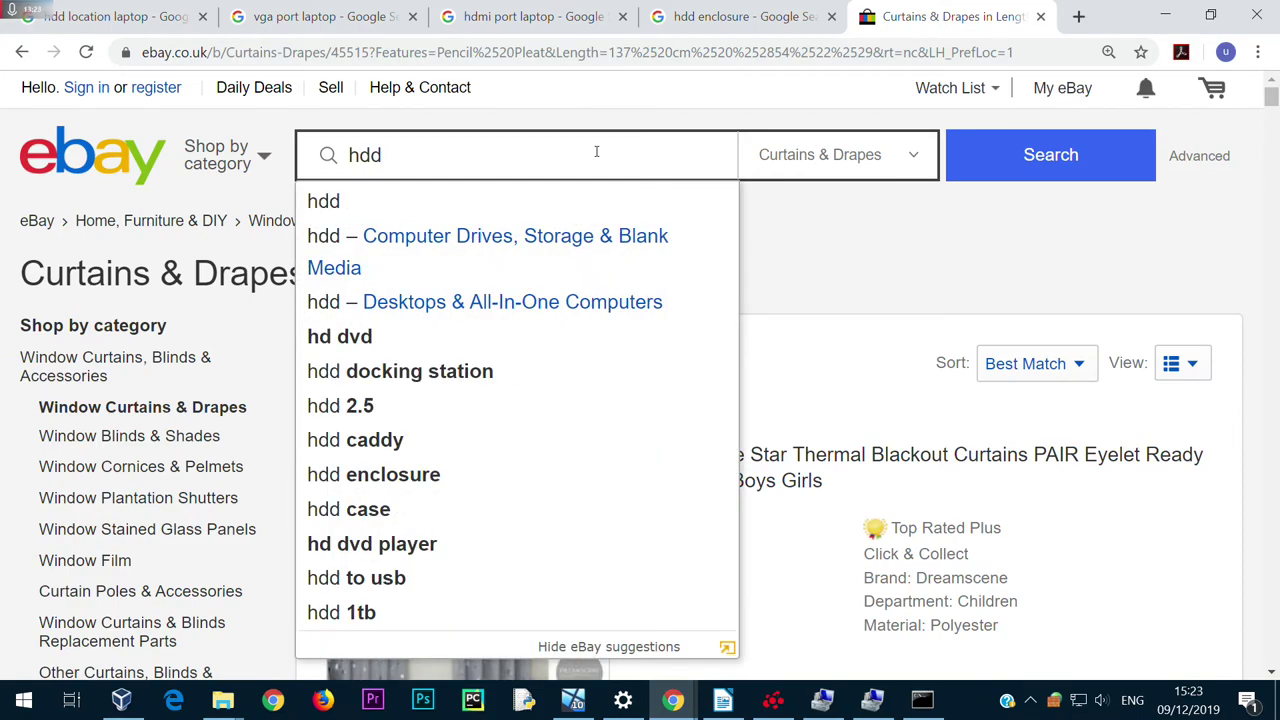
text(sata to us)
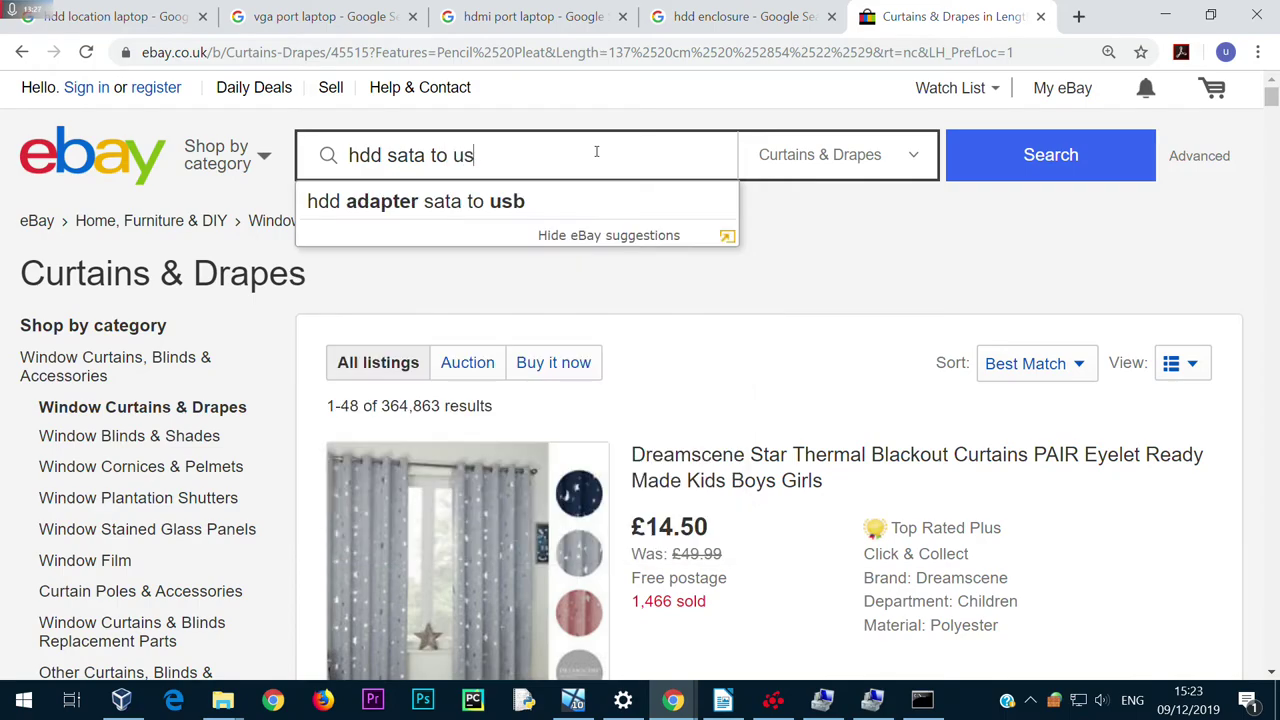
text(b en)
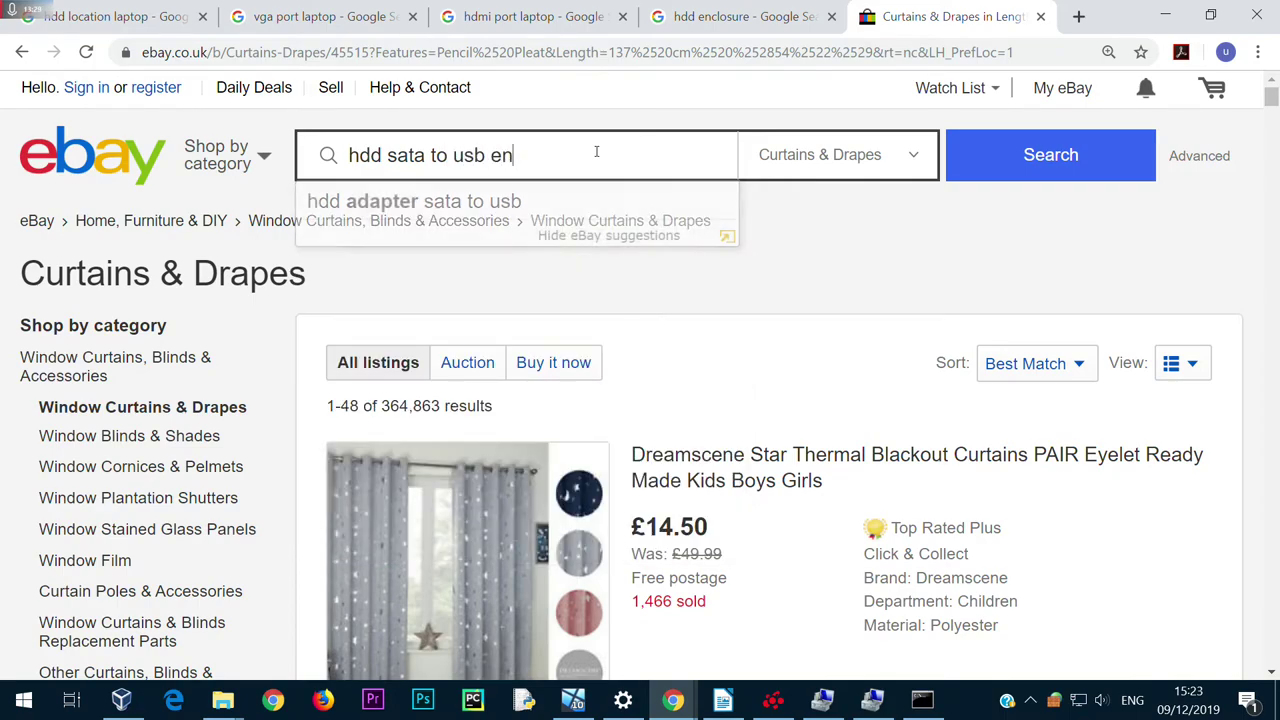
text(clousure)
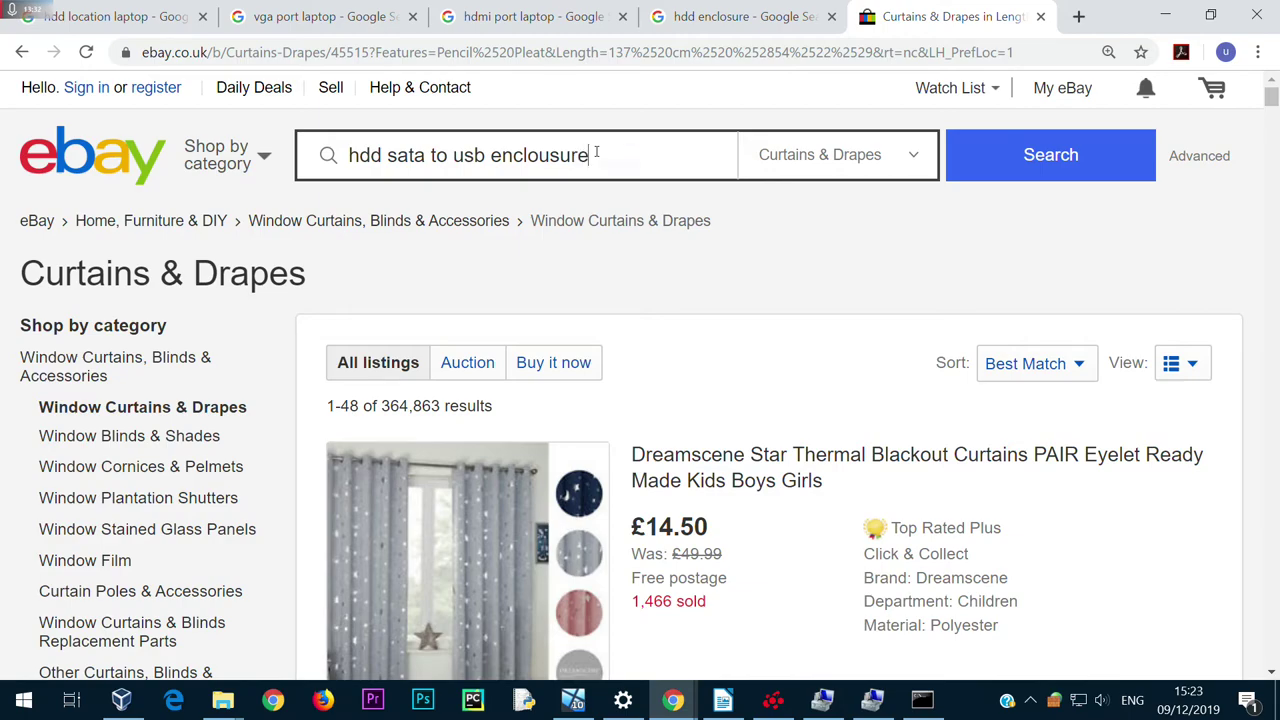
key(Return)
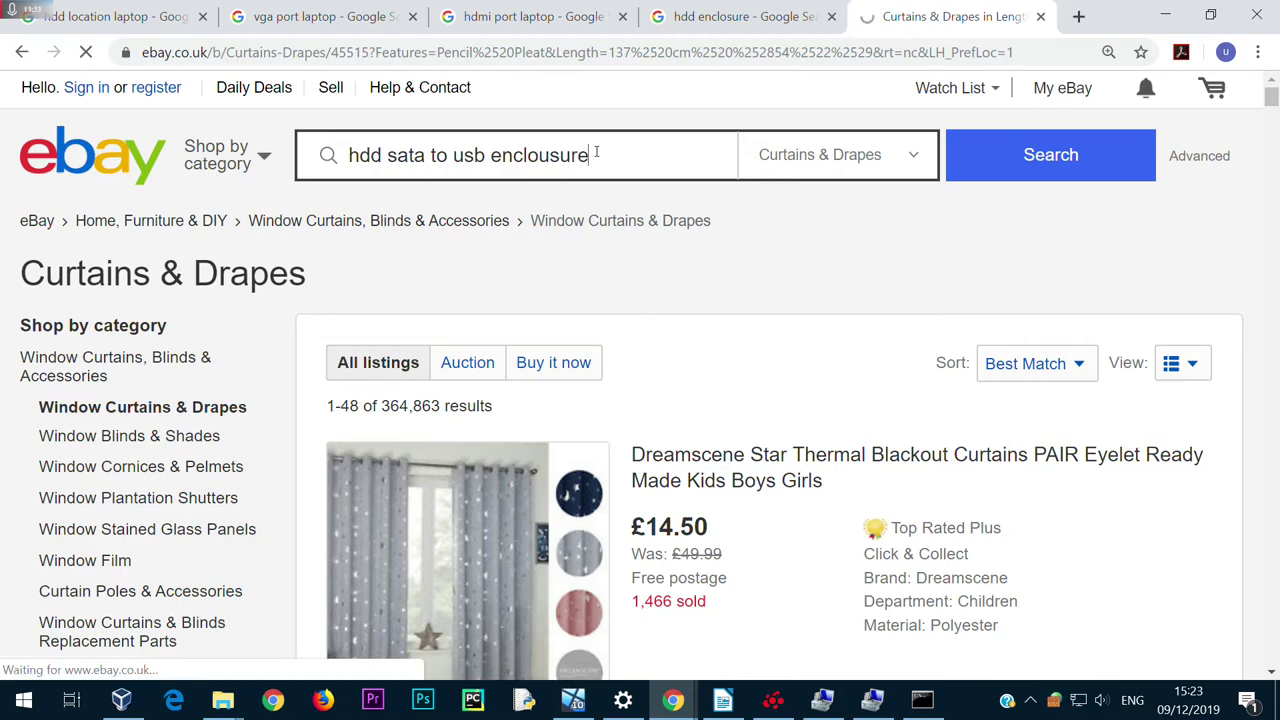
scroll(542, 340, down, 1)
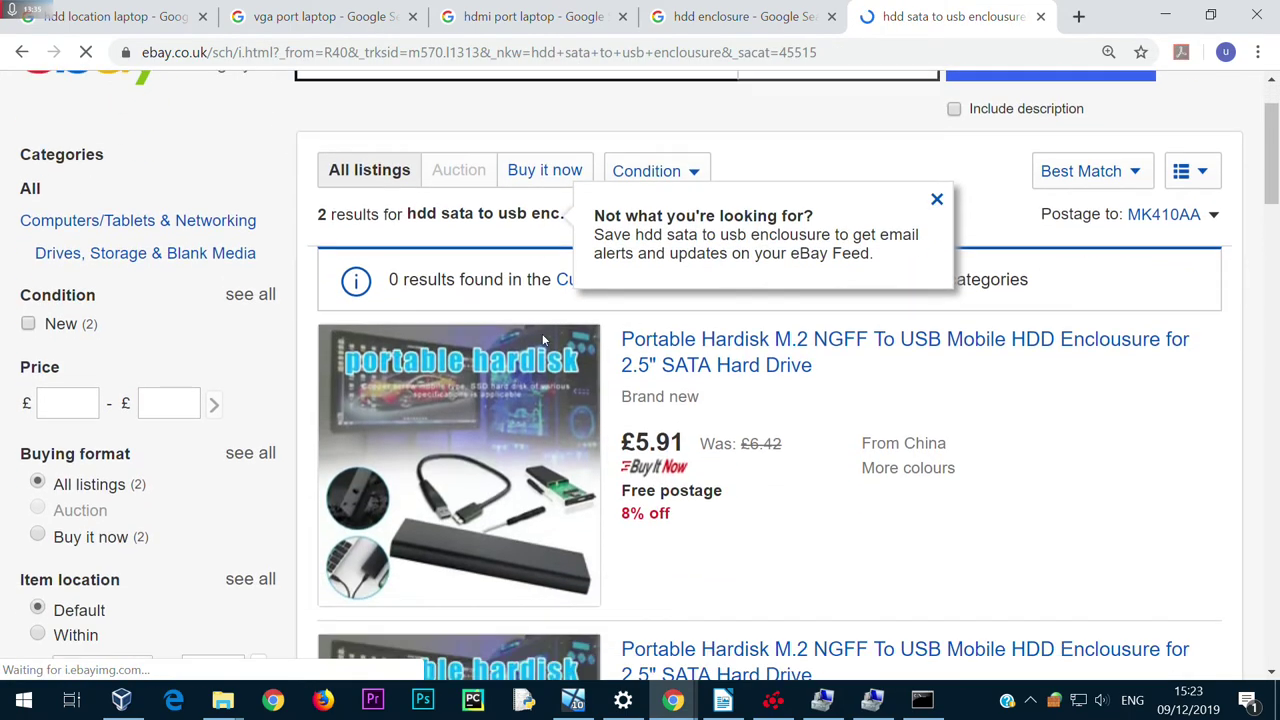
scroll(542, 340, down, 1)
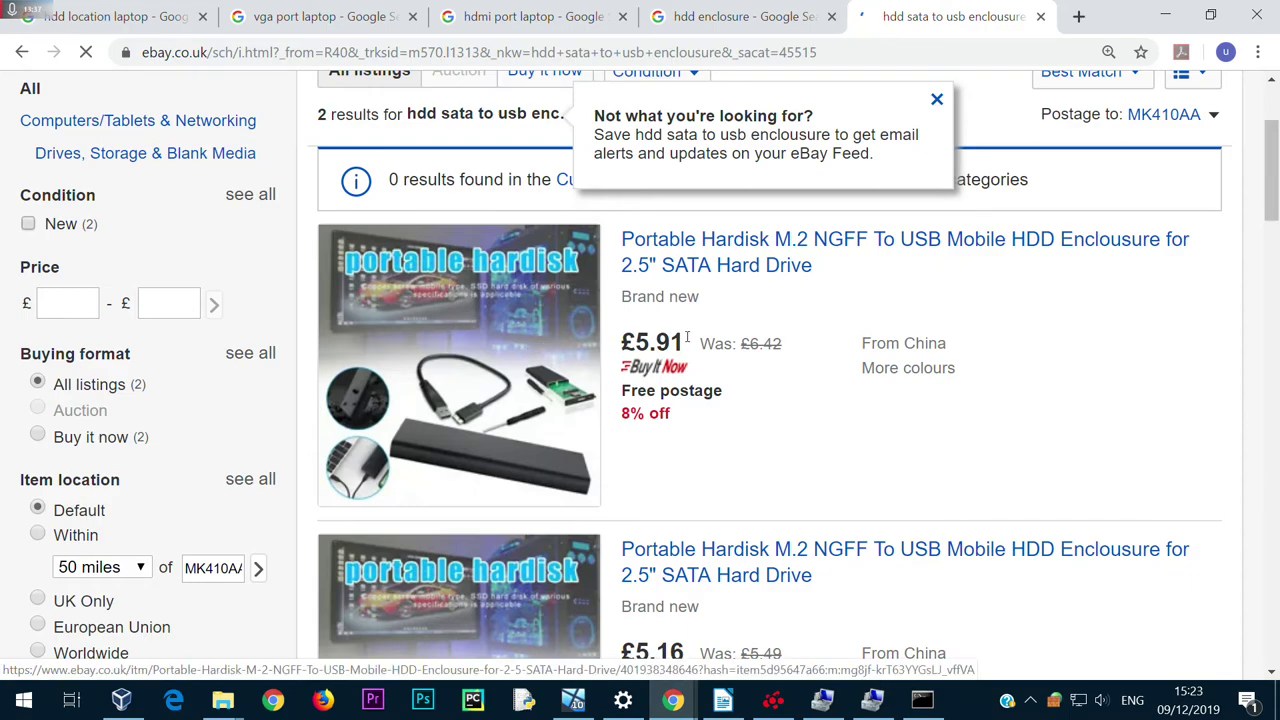
scroll(670, 358, down, 4)
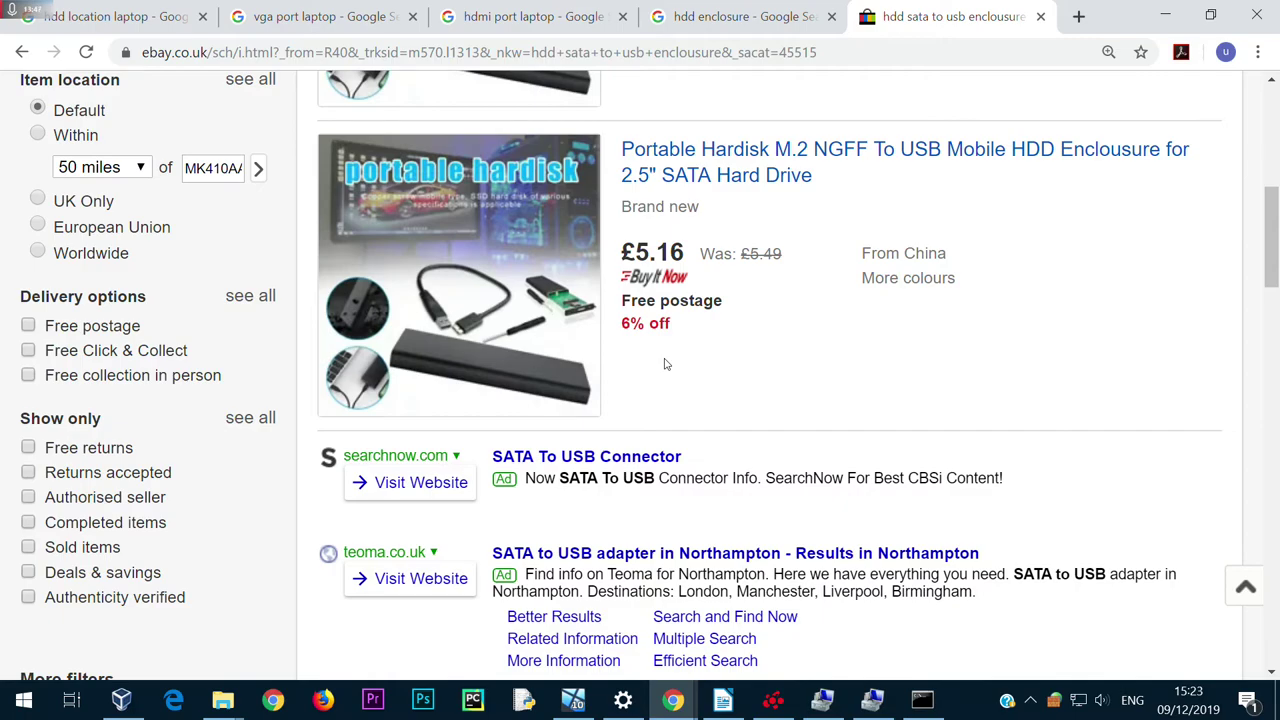
scroll(665, 363, up, 6)
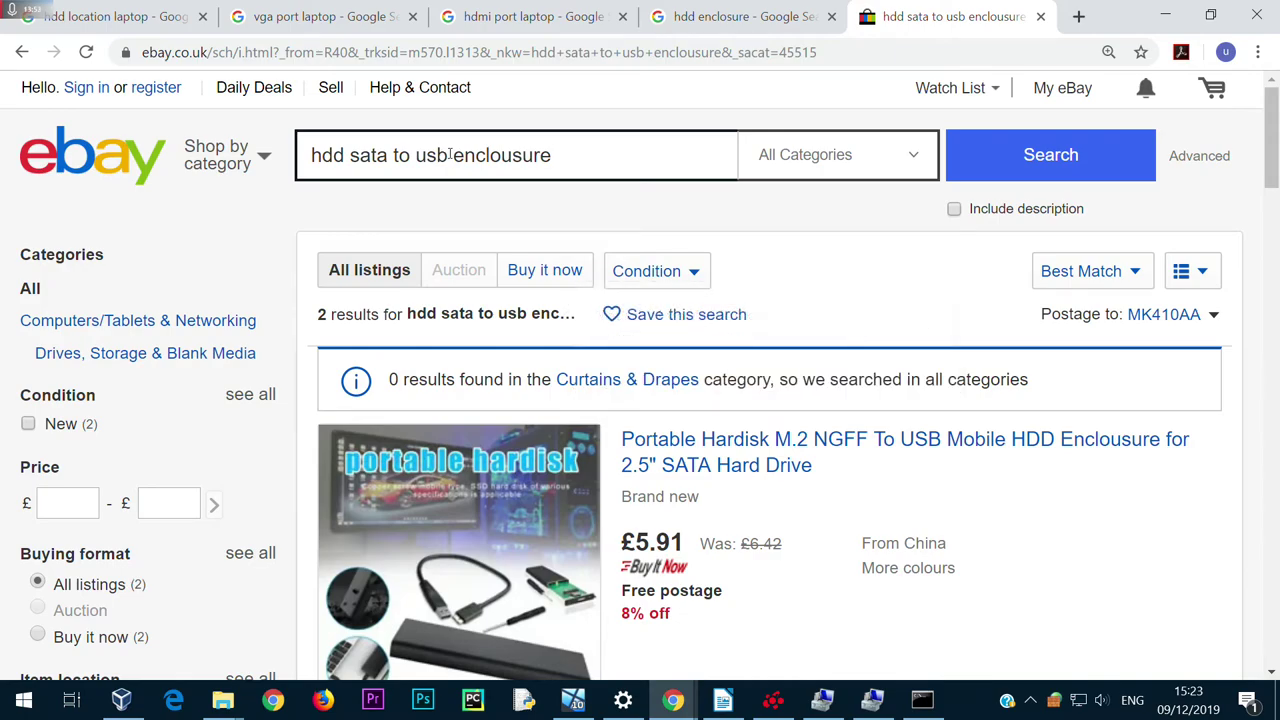
Shorten the eBay search to "hdd enclousure", run it, and compare the listings with the hdd enclosure picture
drag(433, 155, 348, 158)
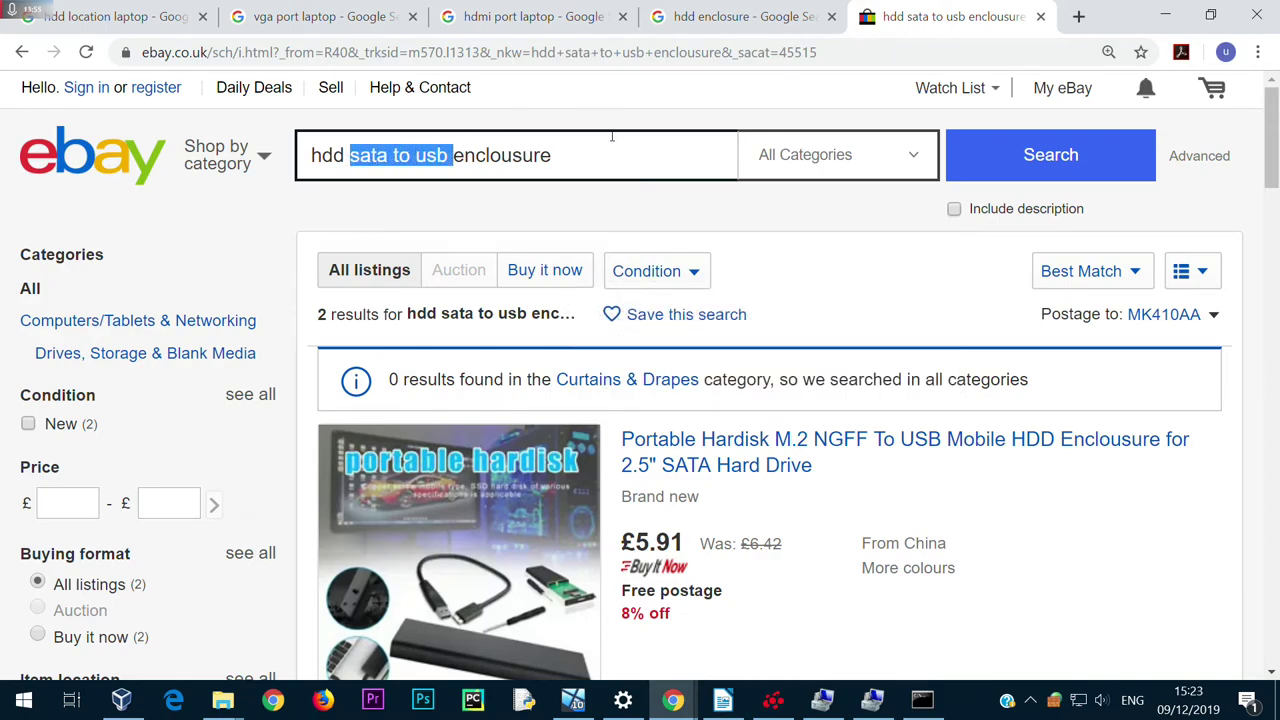
key(BackSpace)
key(Return)
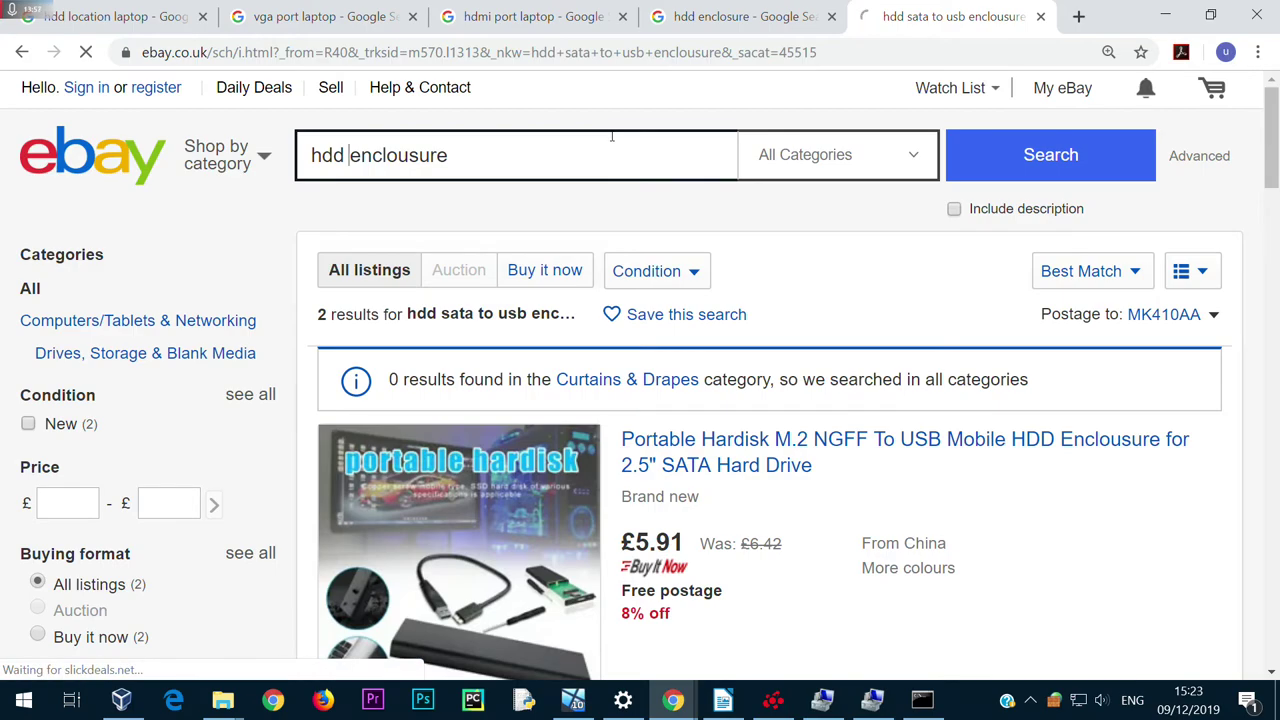
scroll(583, 256, down, 7)
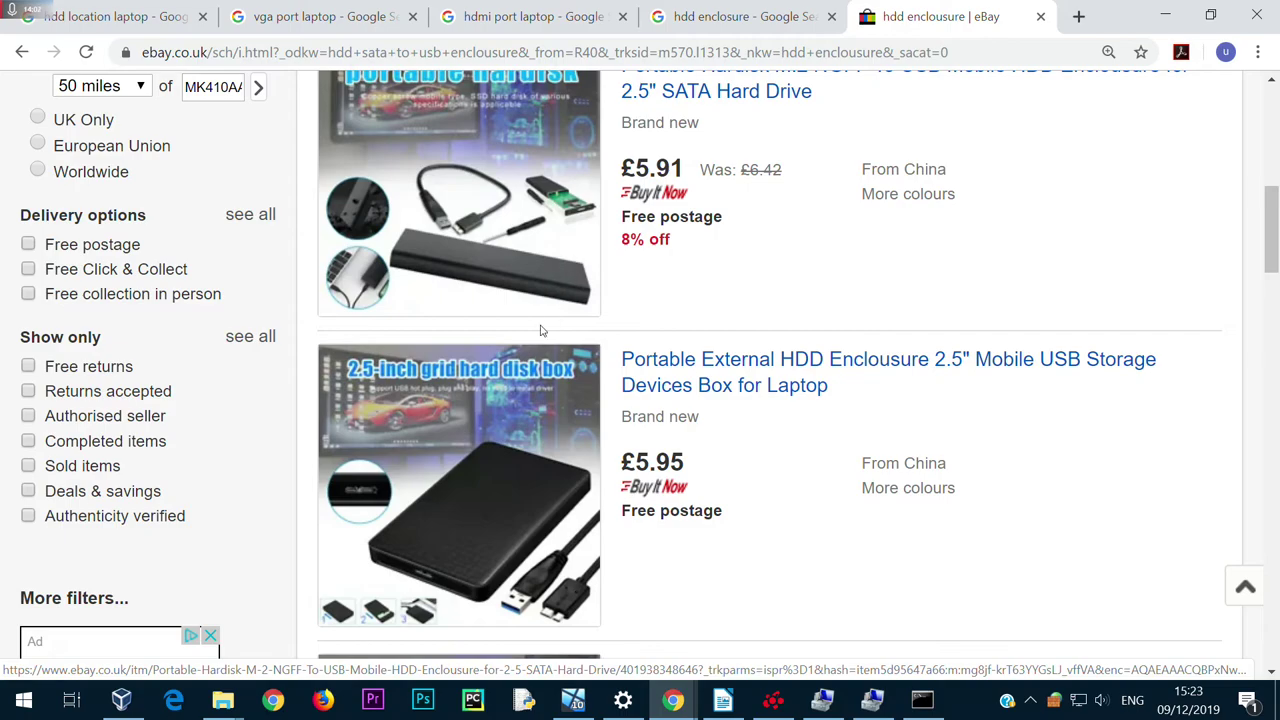
click(658, 18)
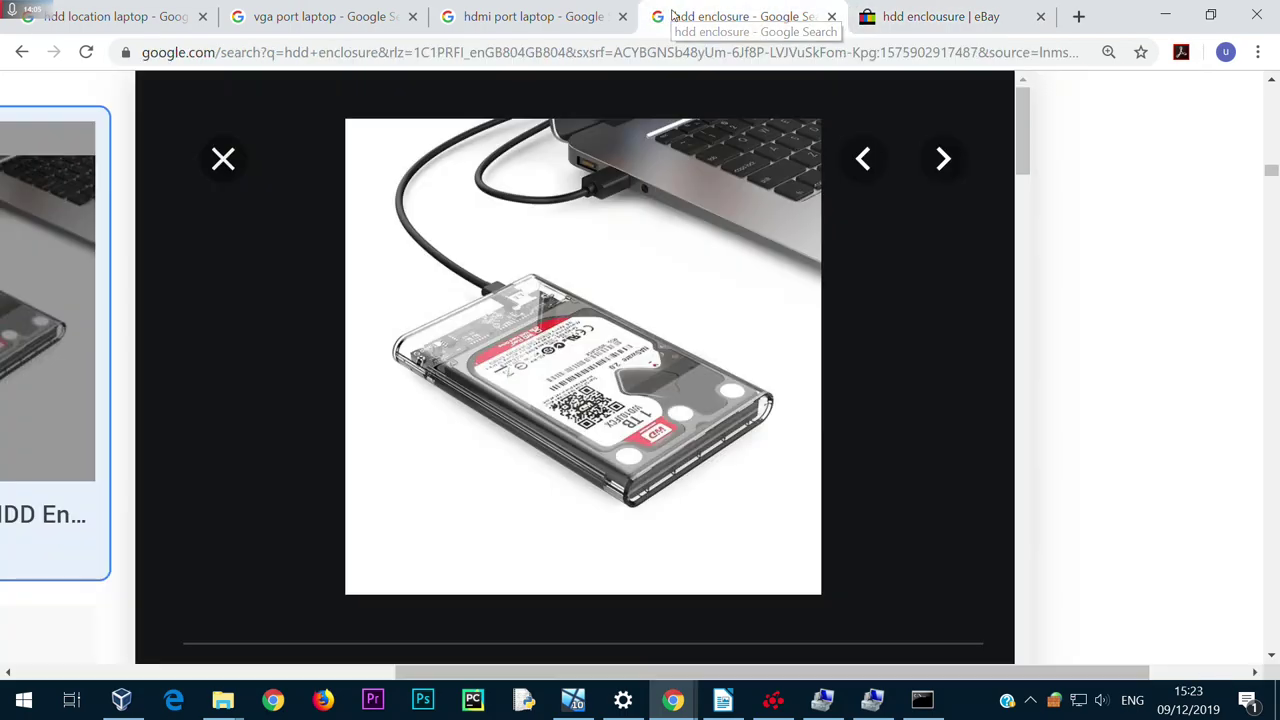
click(903, 18)
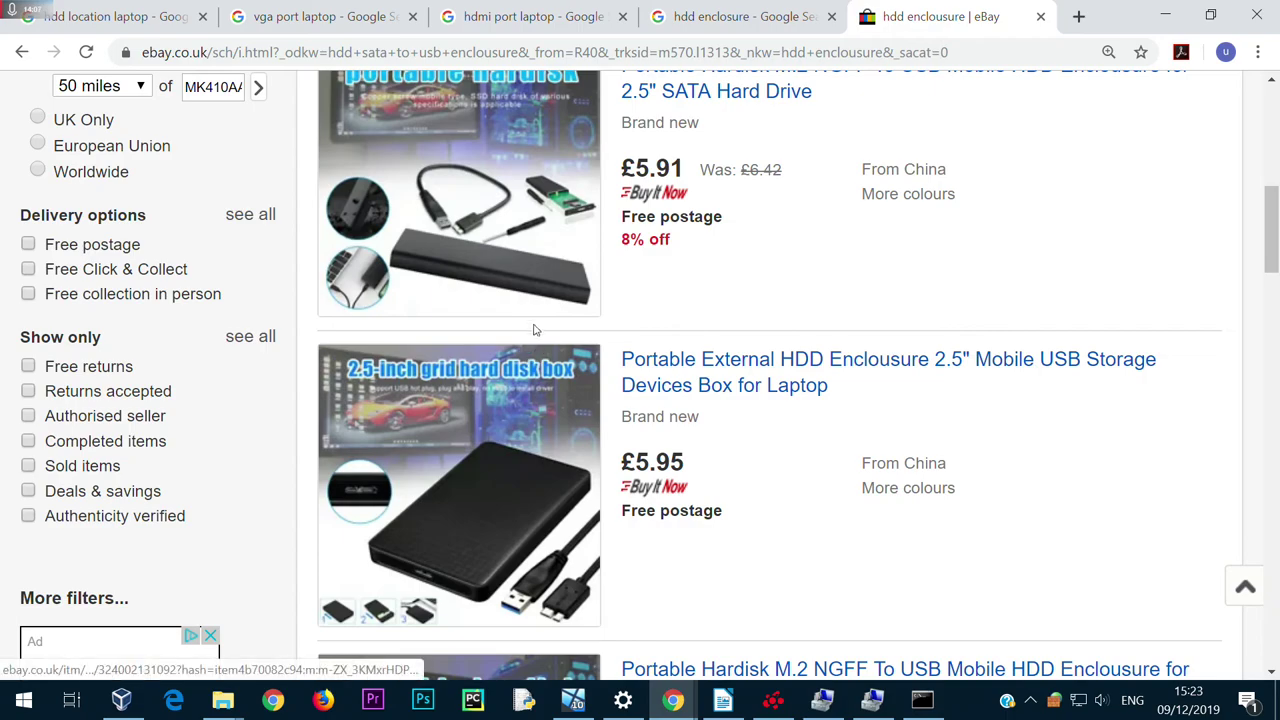
Open the eBay listing for the £5.91 Portable Hardisk M.2 NGFF to USB enclosure and look through its purchase details
click(502, 272)
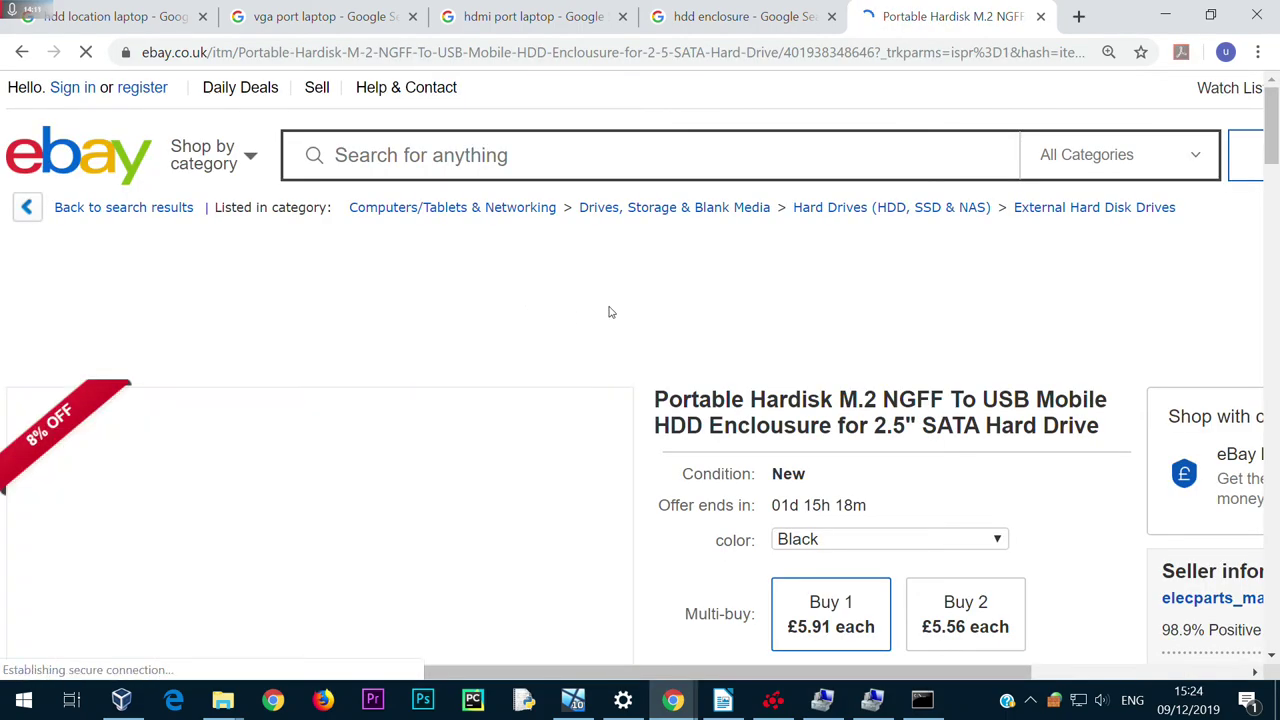
scroll(608, 310, down, 2)
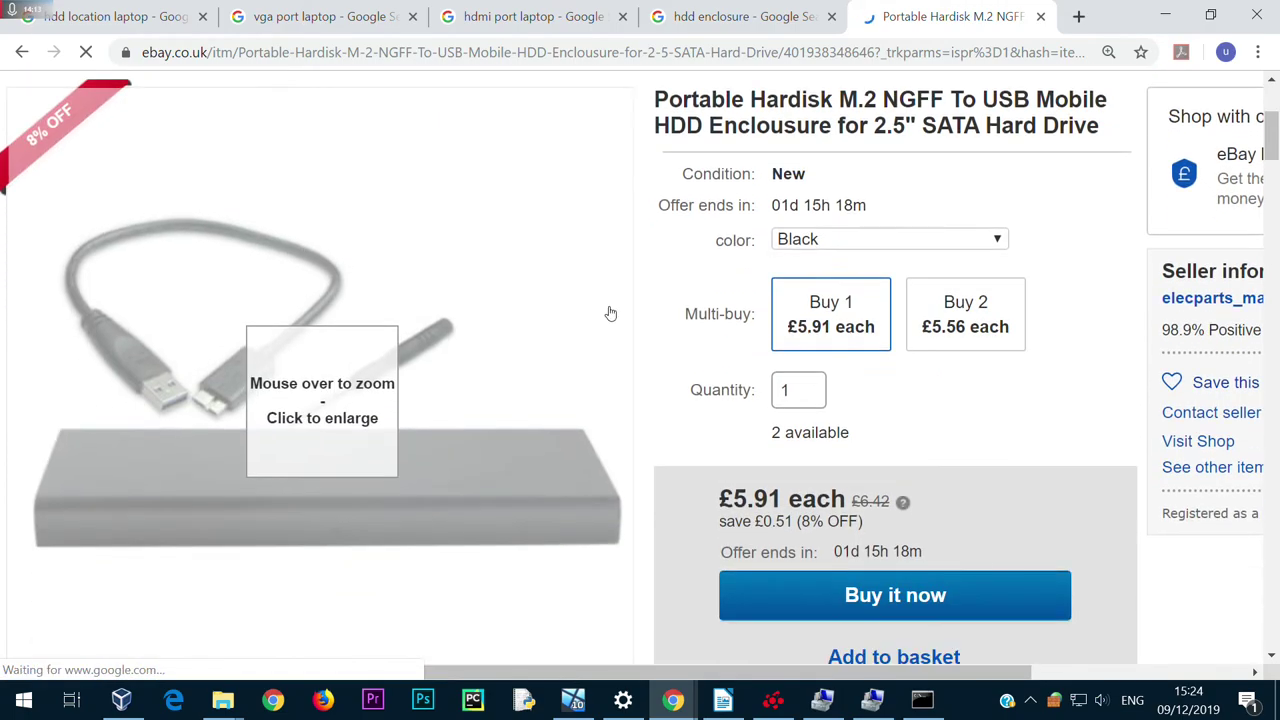
scroll(608, 311, down, 2)
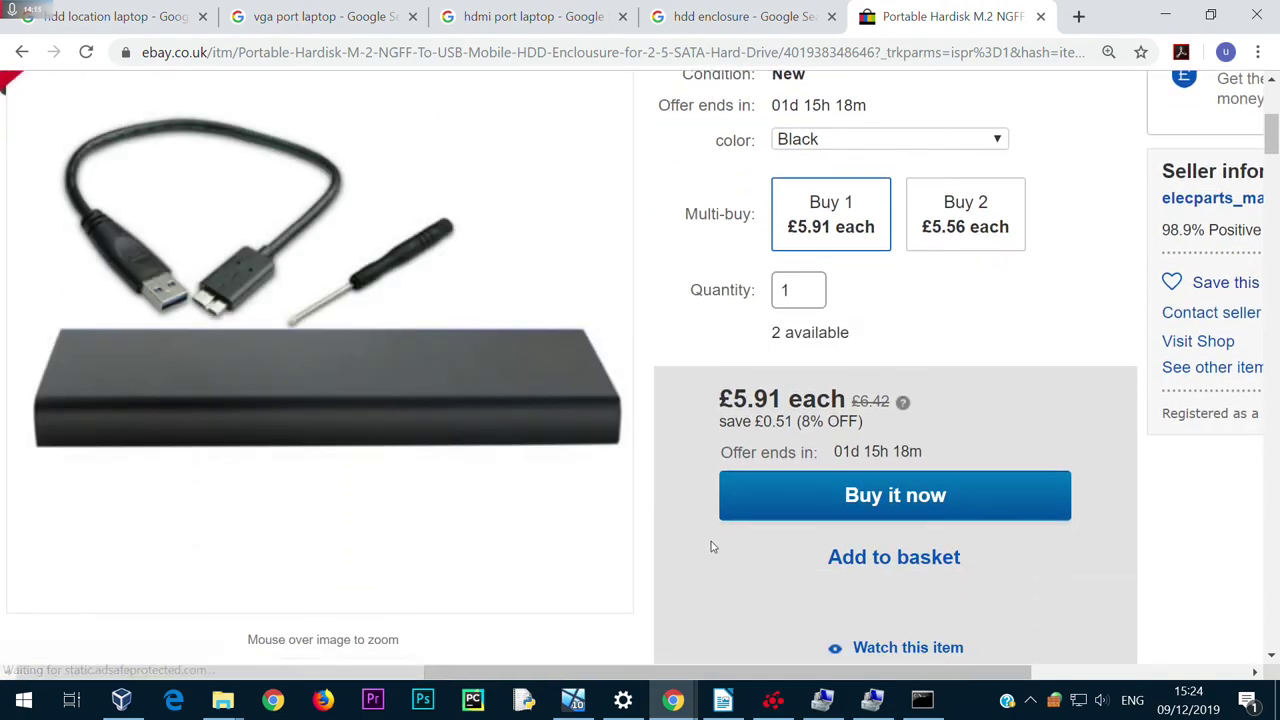
scroll(688, 548, down, 1)
scroll(688, 548, down, 2)
scroll(686, 545, up, 2)
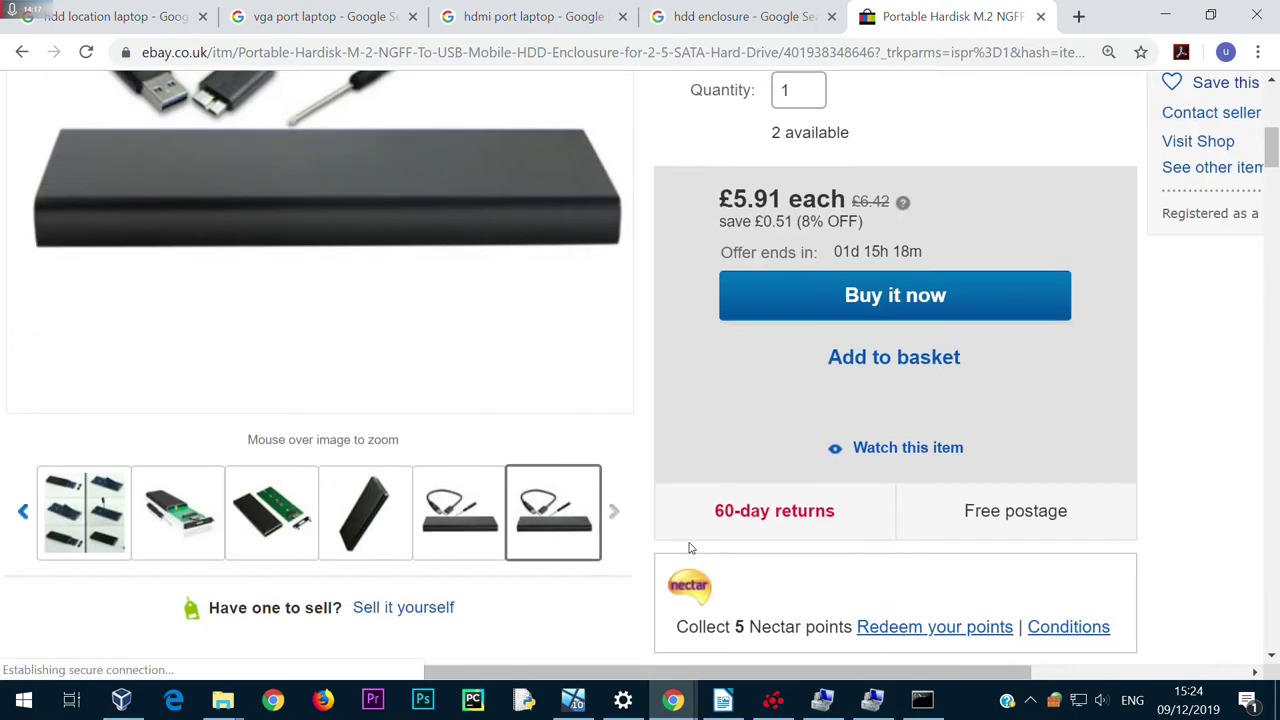
Show the listing photo of the black enclosure beside its green circuit board and examine the magnified connectors
mouse_move(340, 260)
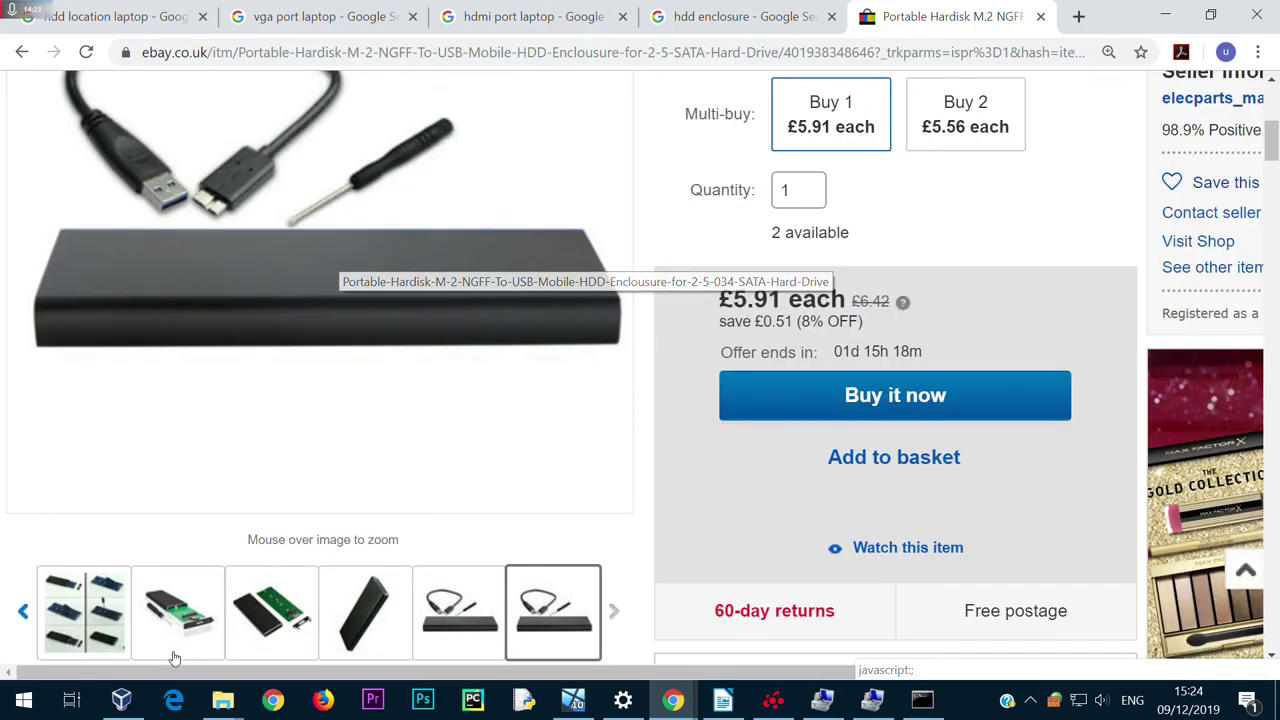
mouse_move(270, 610)
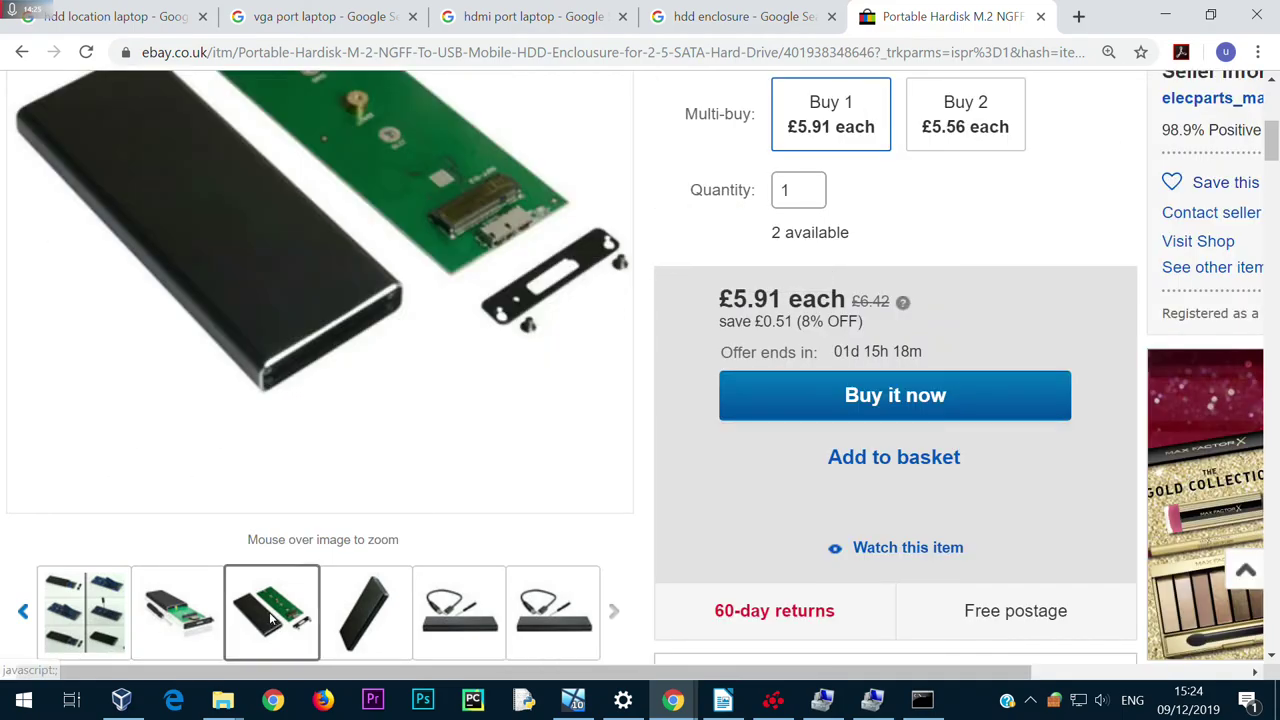
scroll(380, 368, up, 1)
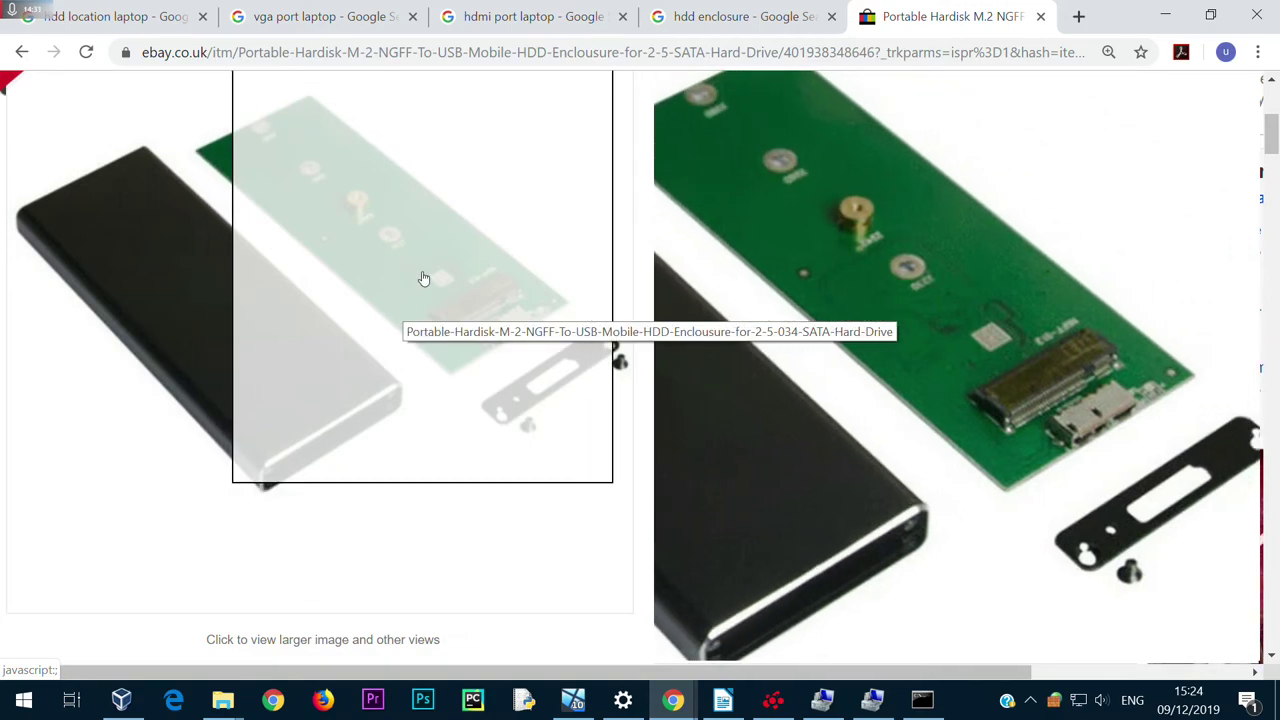
scroll(194, 314, down, 3)
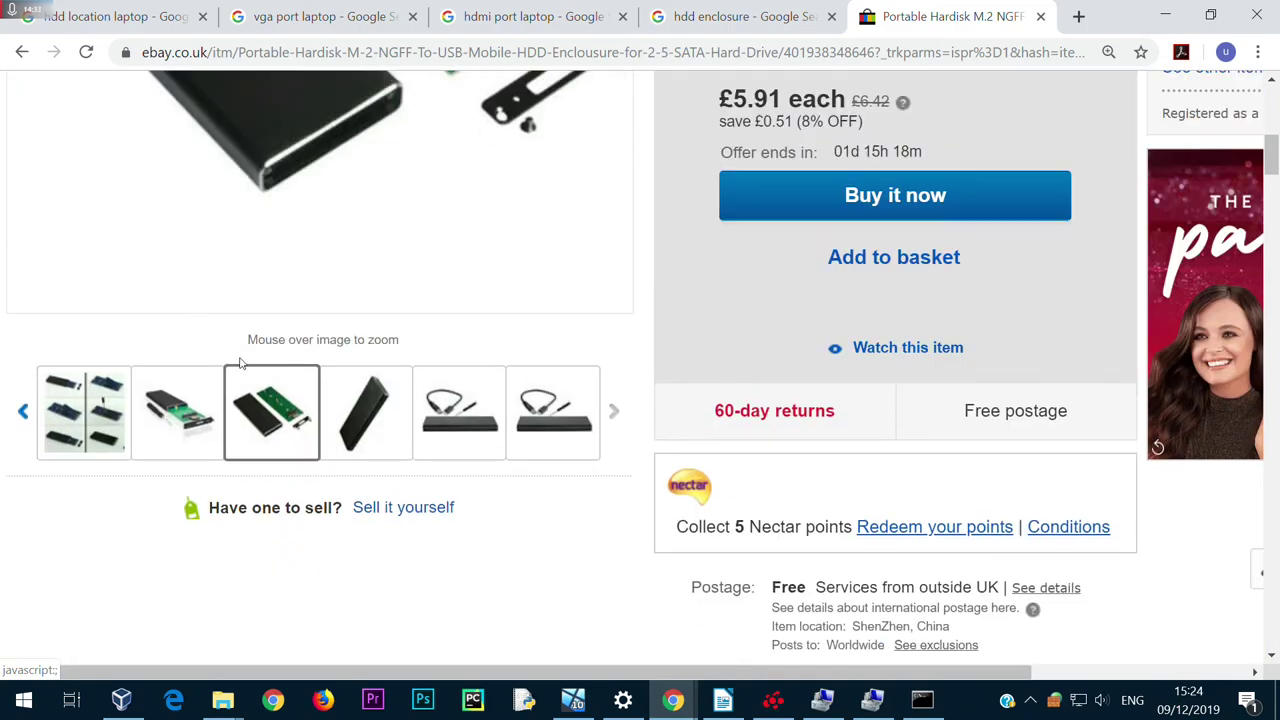
Look at the vga port laptop images, then return to the enlarged hdd enclosure picture
click(273, 20)
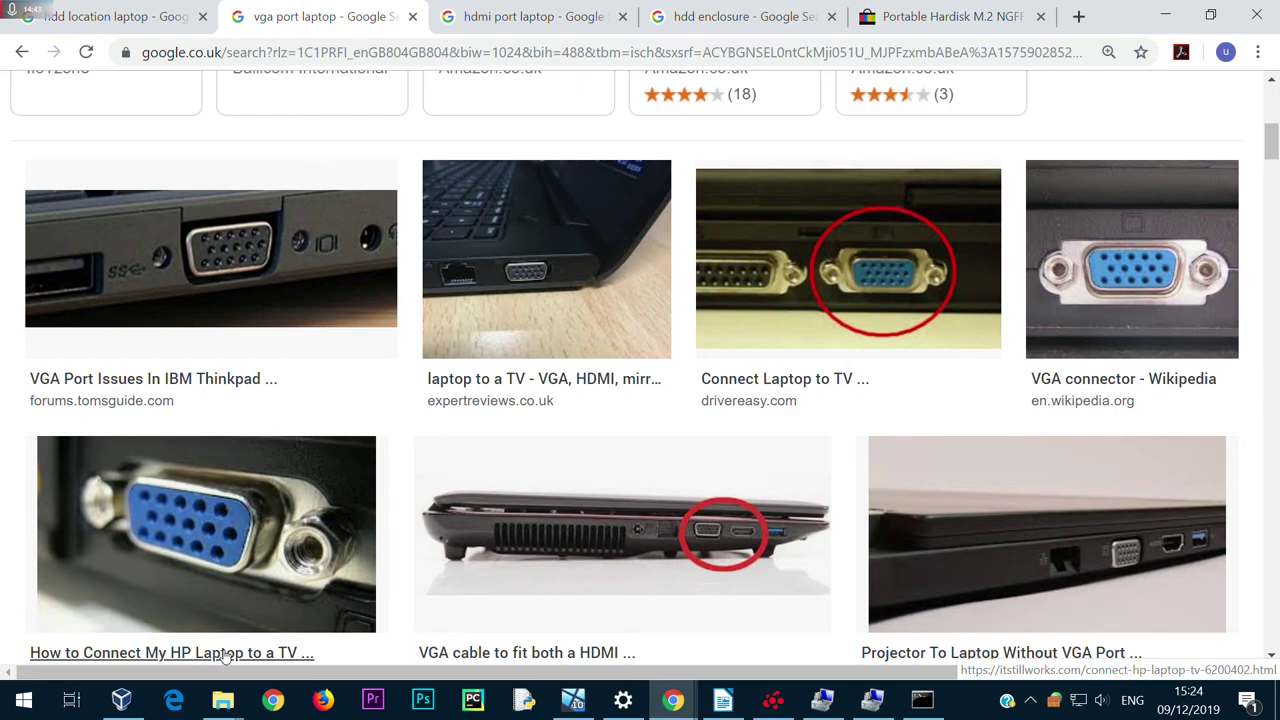
mouse_move(226, 703)
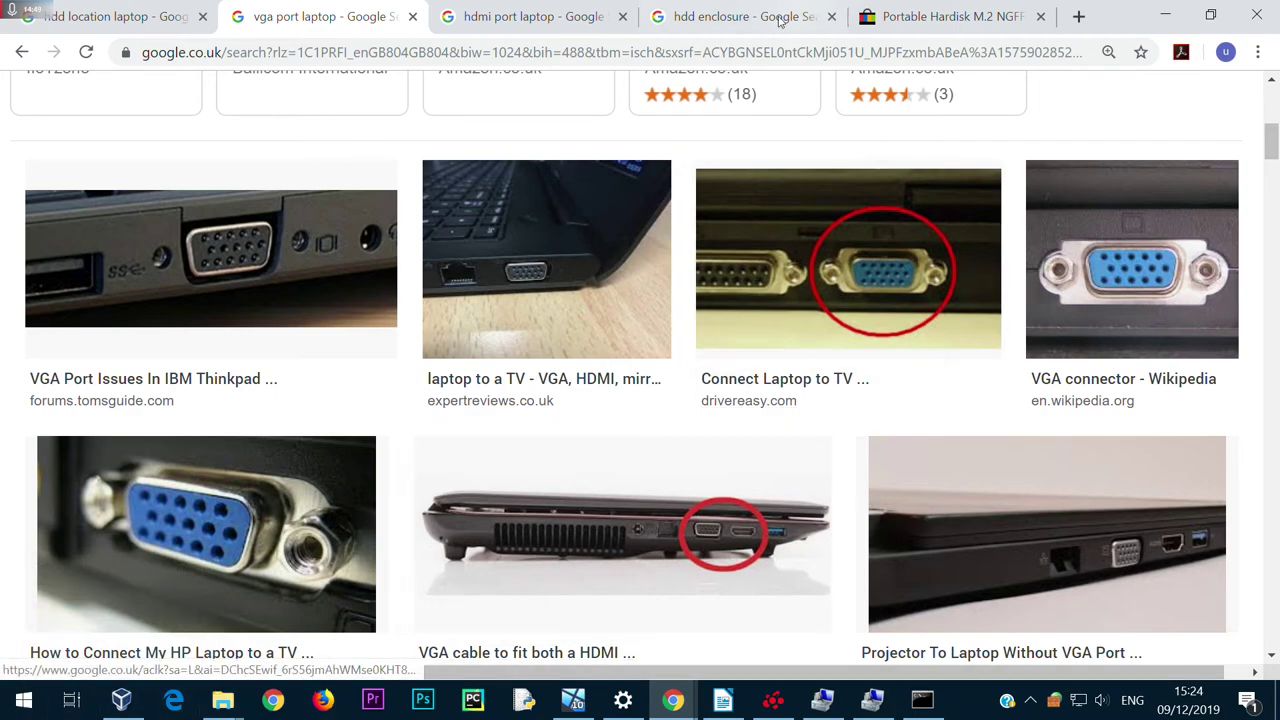
click(740, 16)
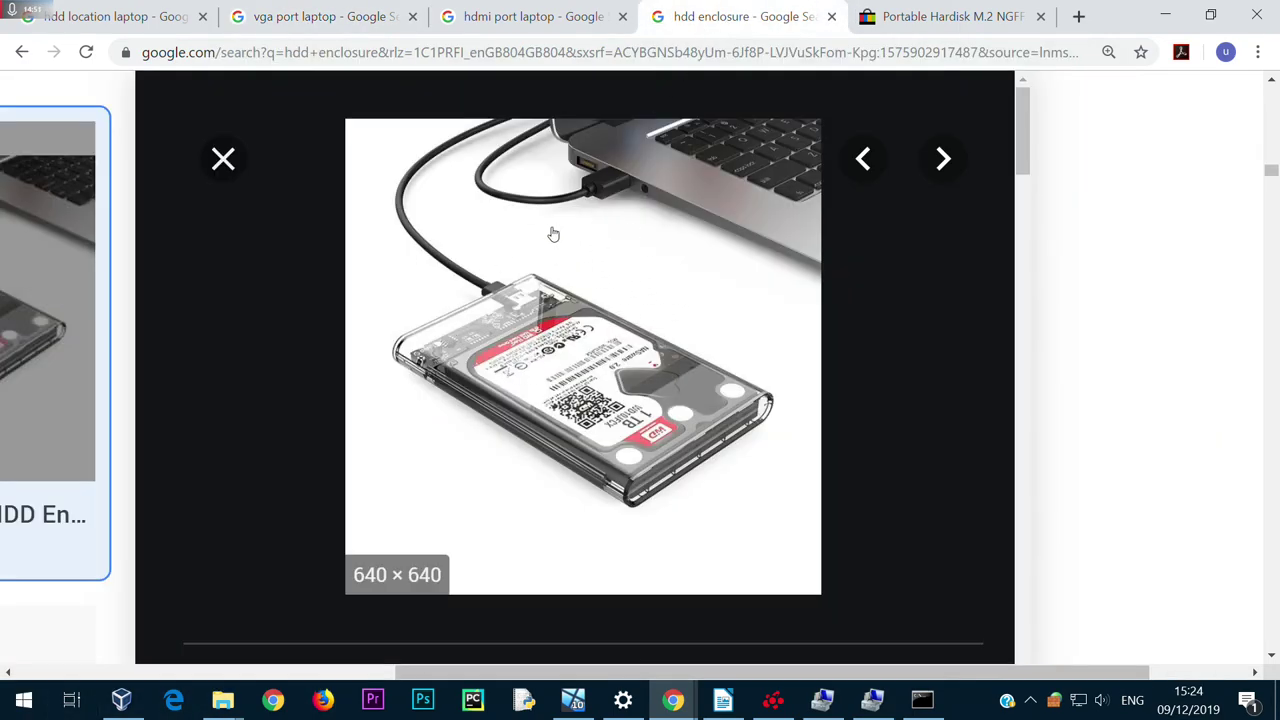
Open Windows Disk Management and maximize its window
right_click(24, 704)
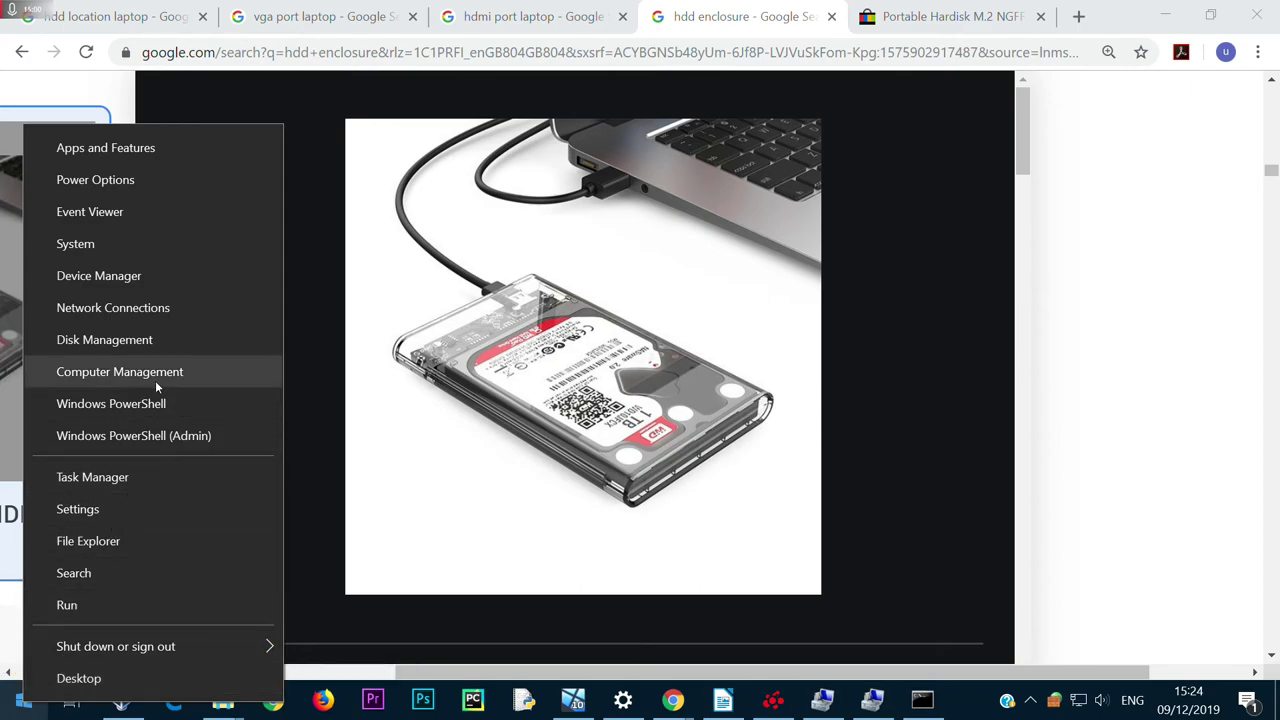
key(Escape)
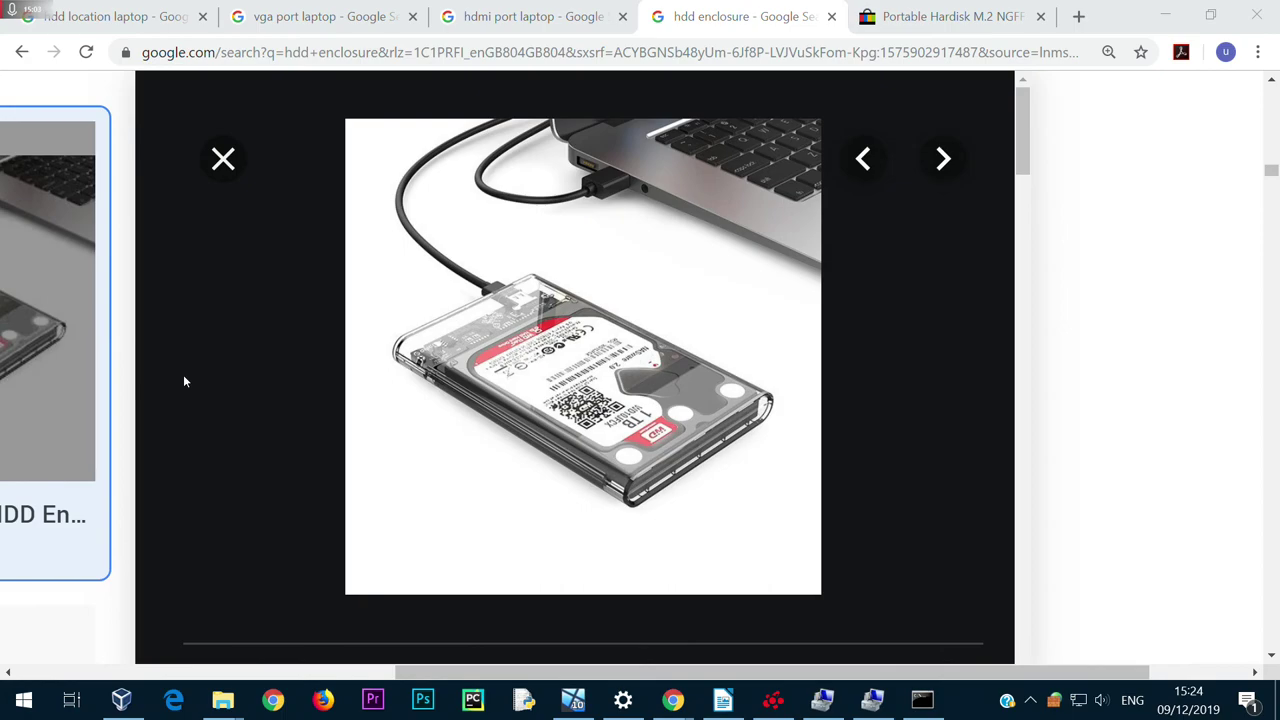
right_click(24, 700)
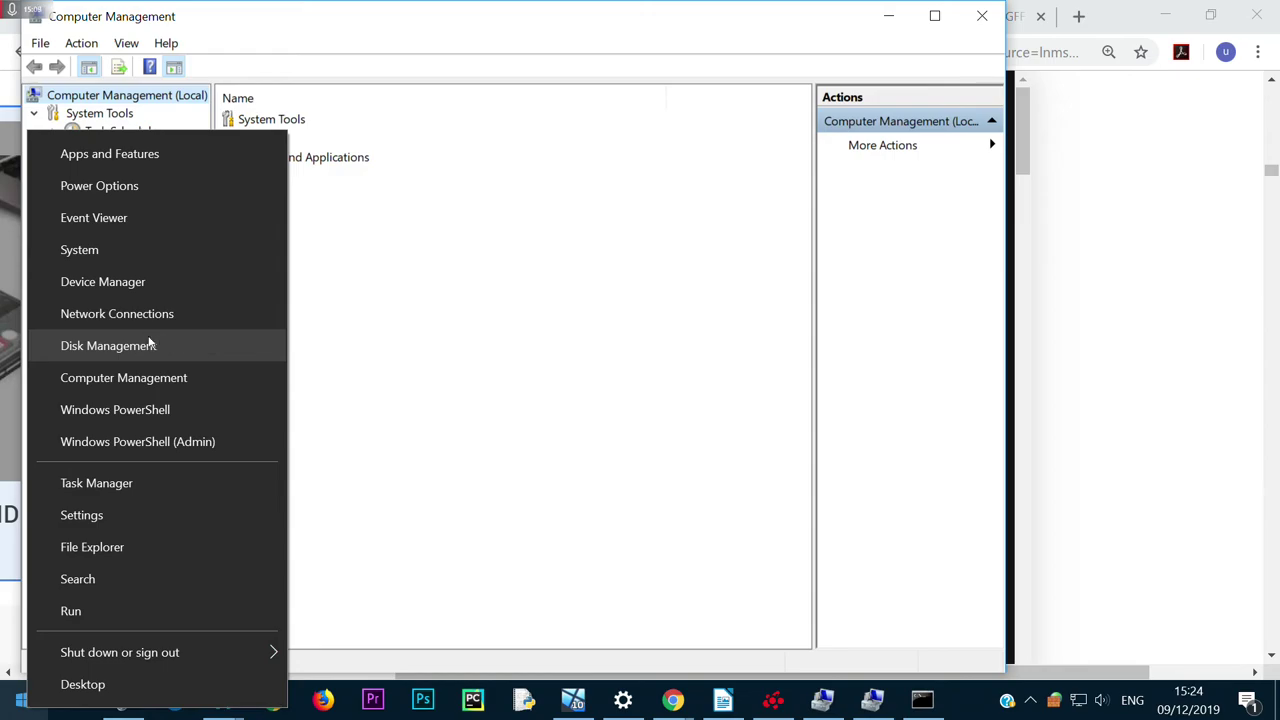
click(180, 348)
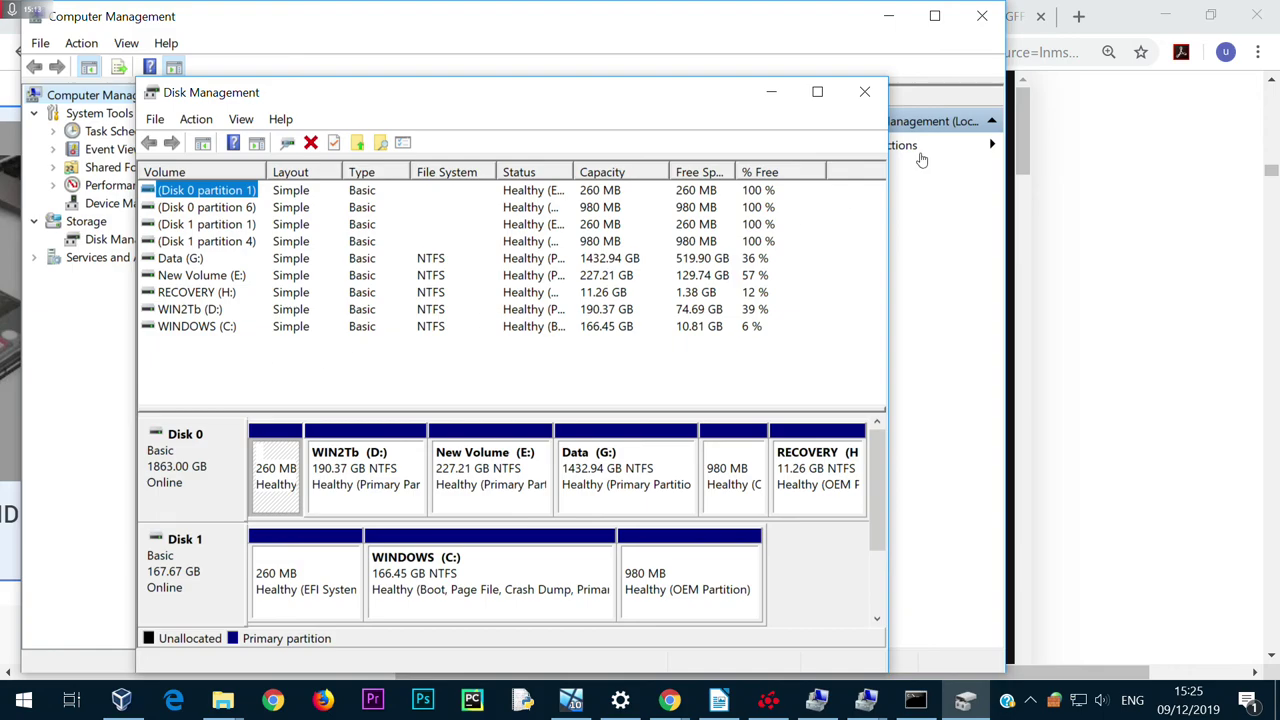
click(817, 91)
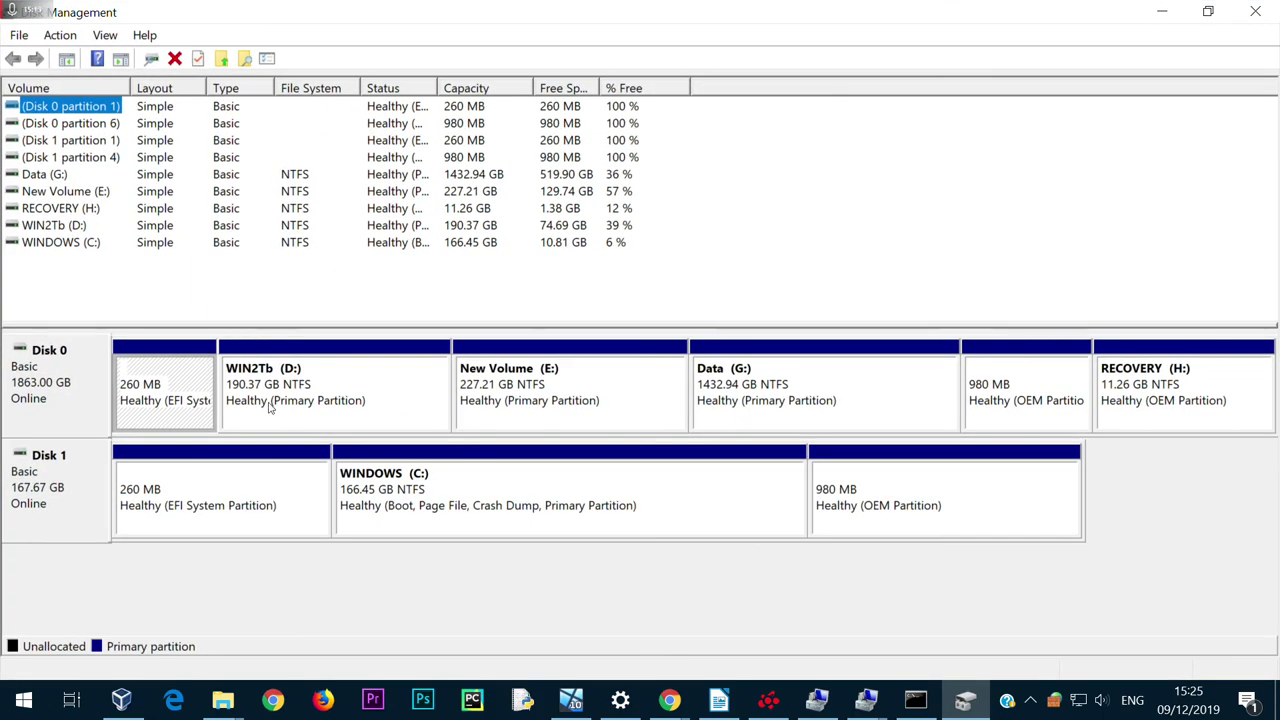
Examine Disk 0 and Disk 1 and their partitions, including WINDOWS (C:), New Volume (E:) and Disk 0's EFI partition
click(49, 414)
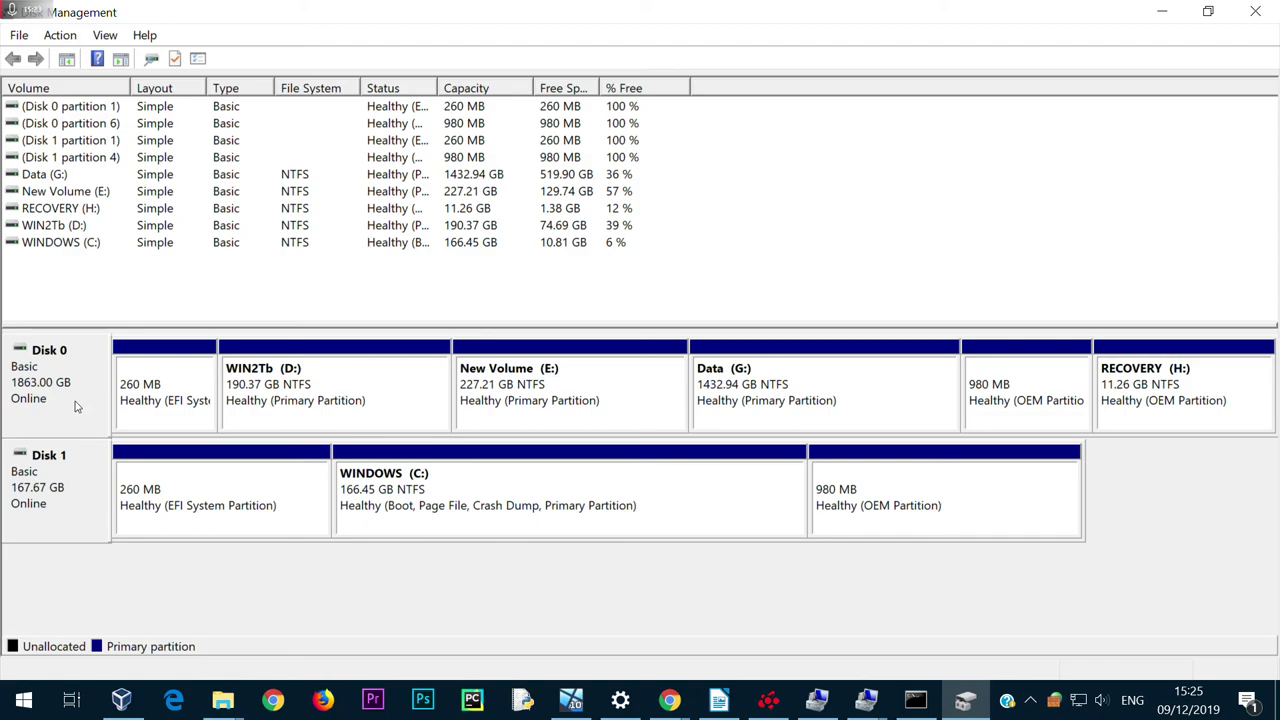
click(505, 490)
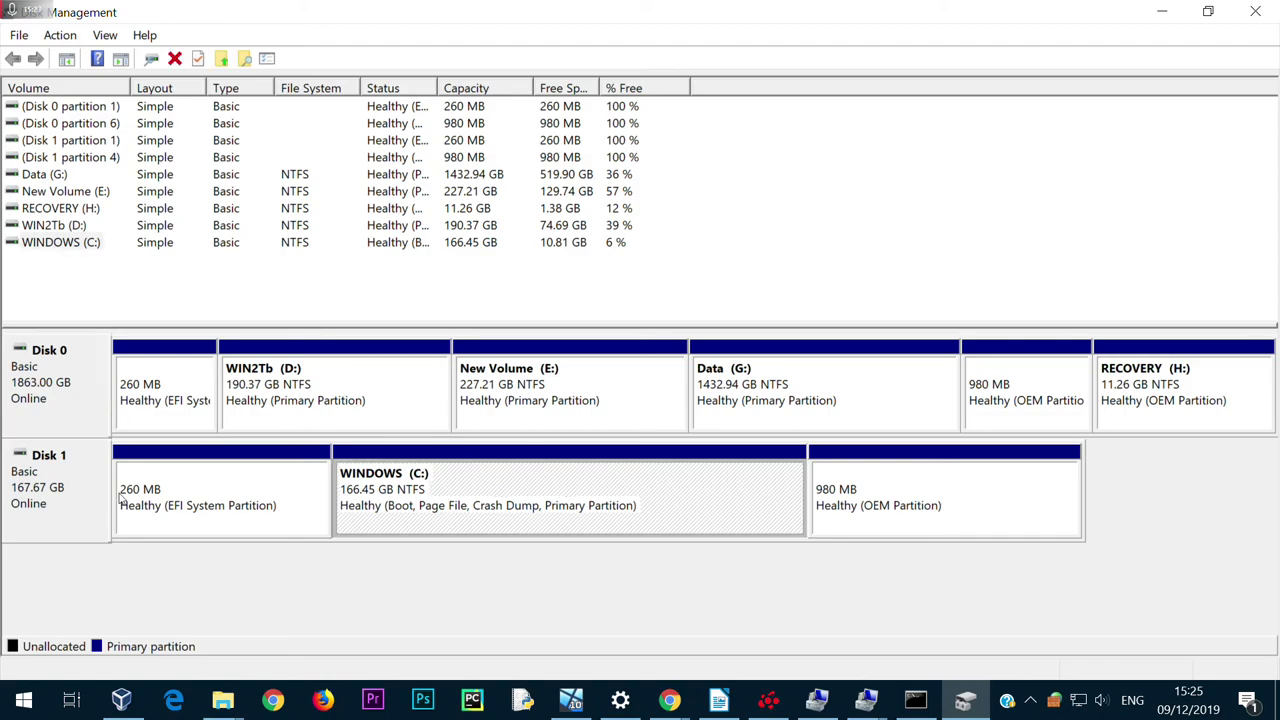
click(84, 423)
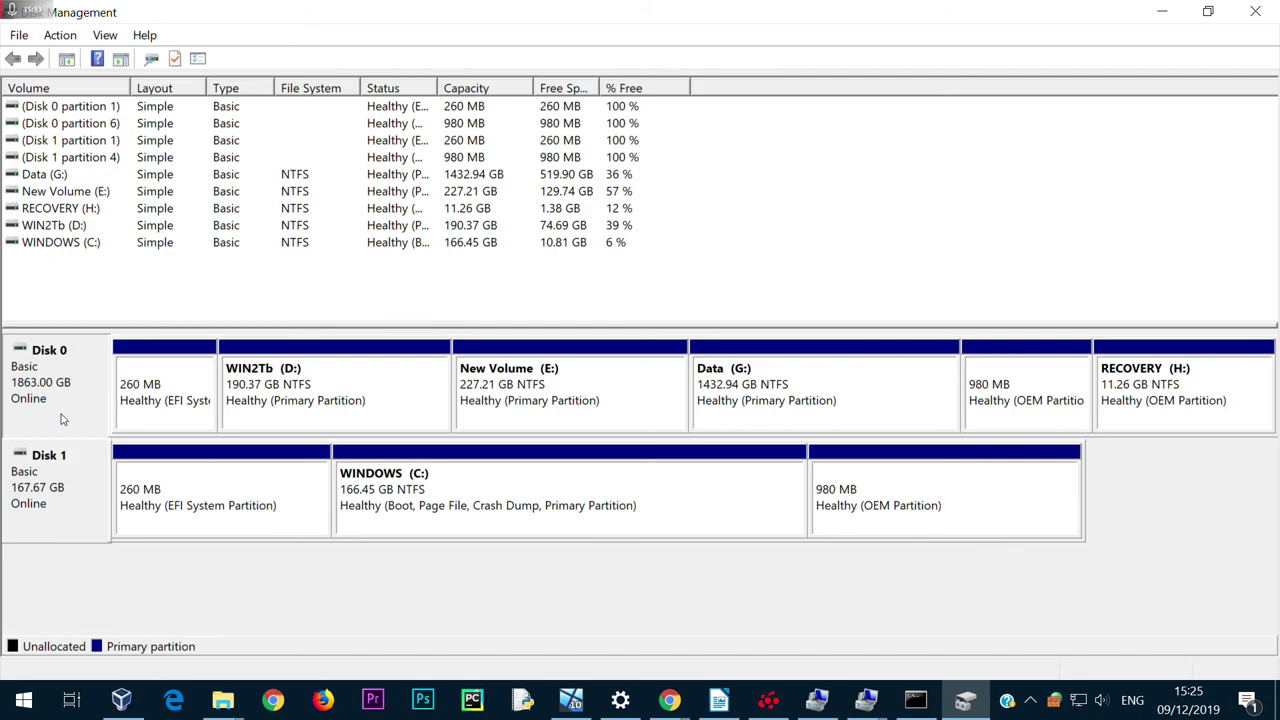
click(586, 388)
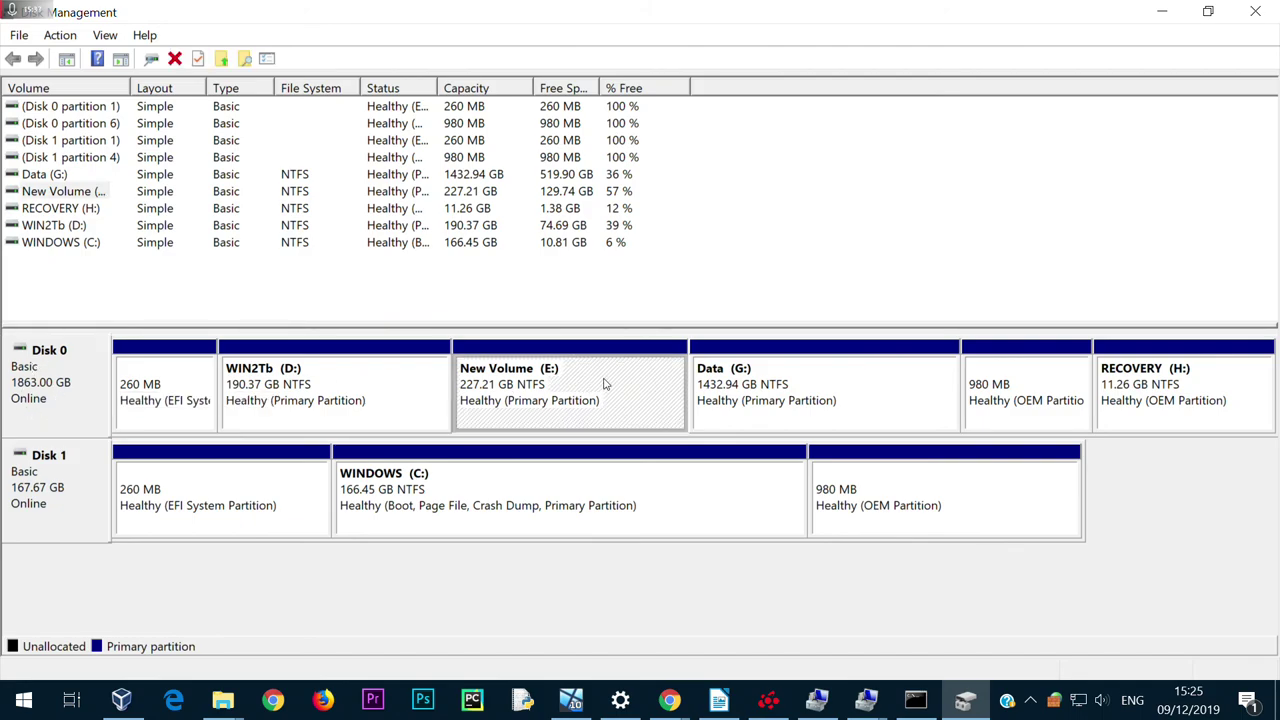
click(190, 390)
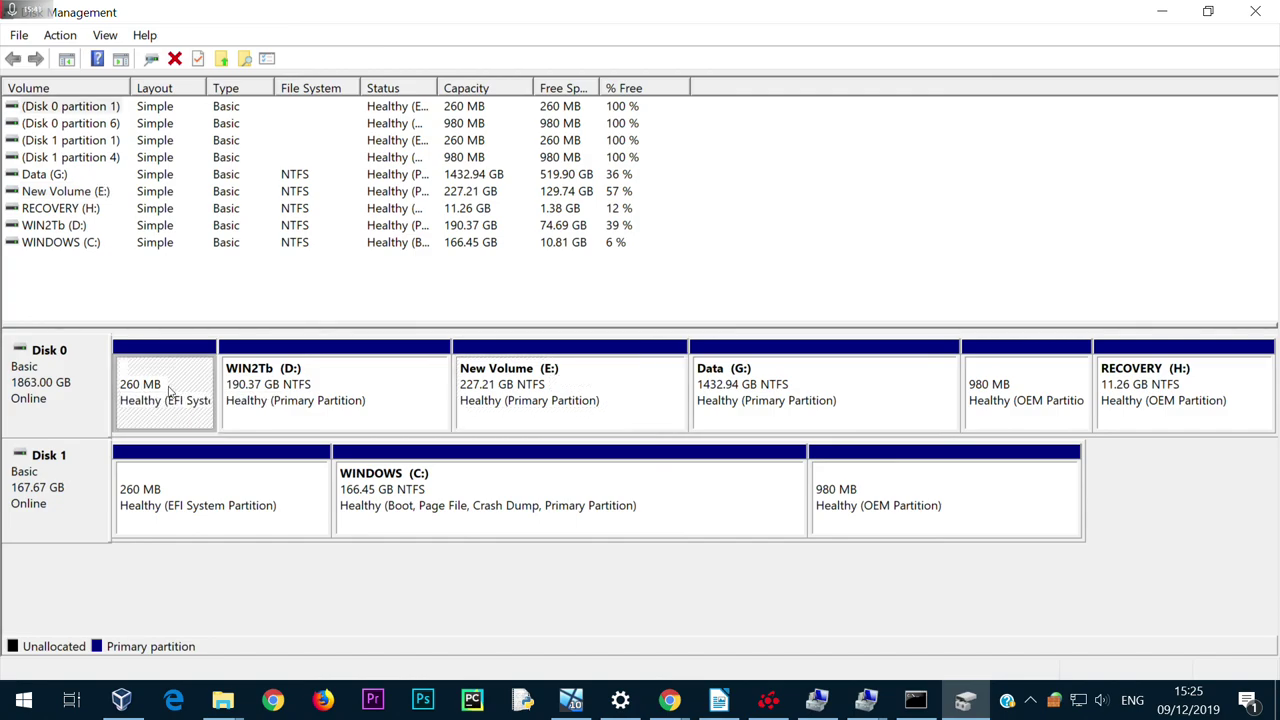
Check which actions are available for Disk 0's 260 MB EFI partition and 980 MB OEM partition
right_click(179, 375)
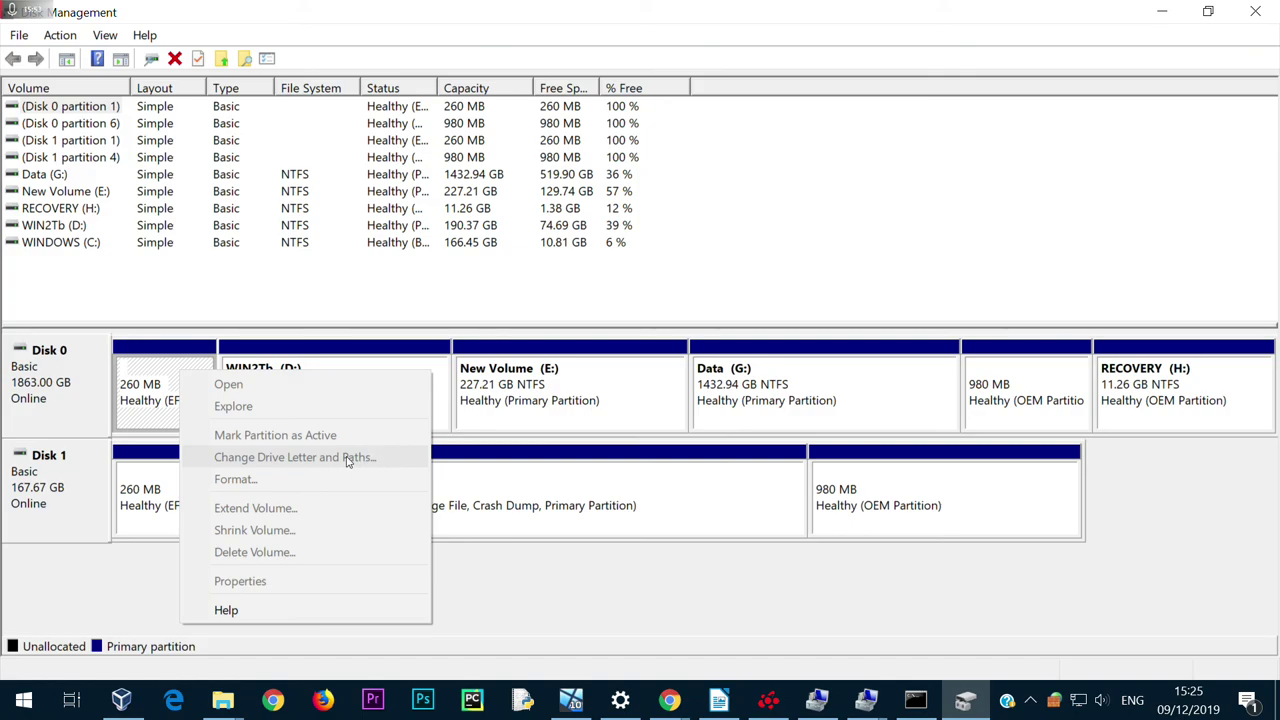
click(1057, 405)
right_click(1023, 383)
key(Escape)
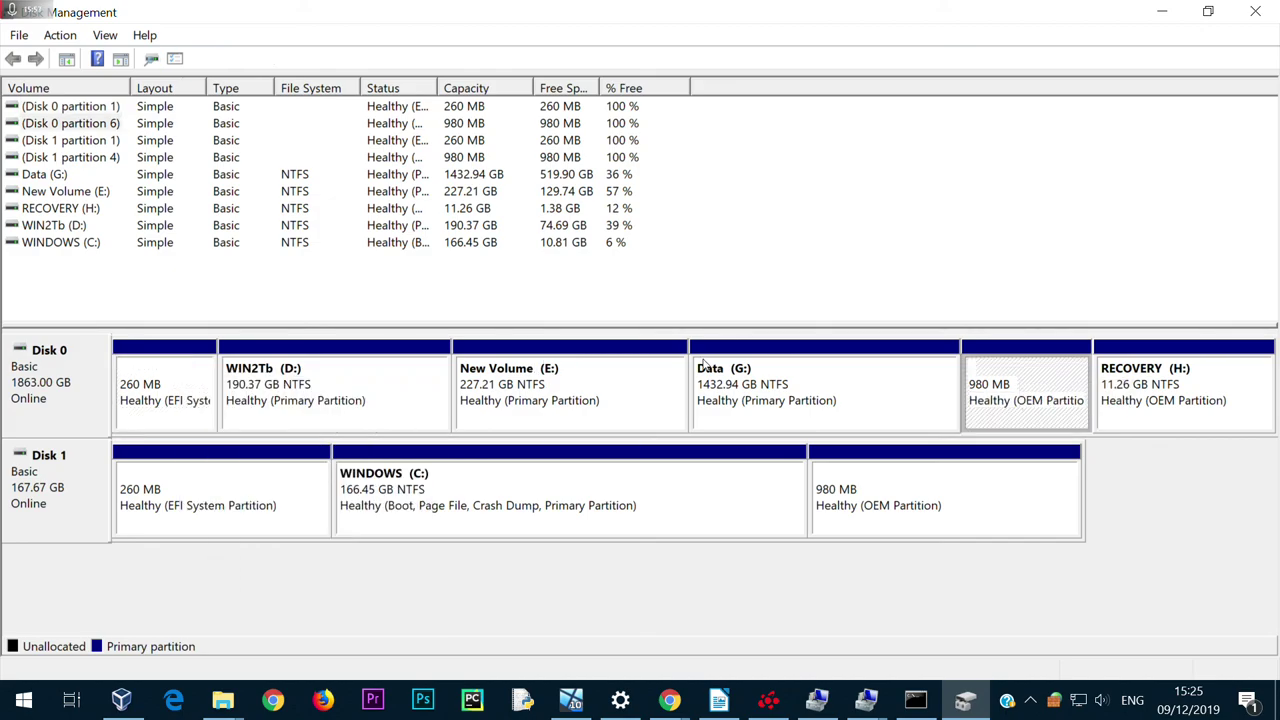
Open the drive letter and path settings of Data (G:), inspect the options for adding a letter or path, and cancel the addition
right_click(704, 363)
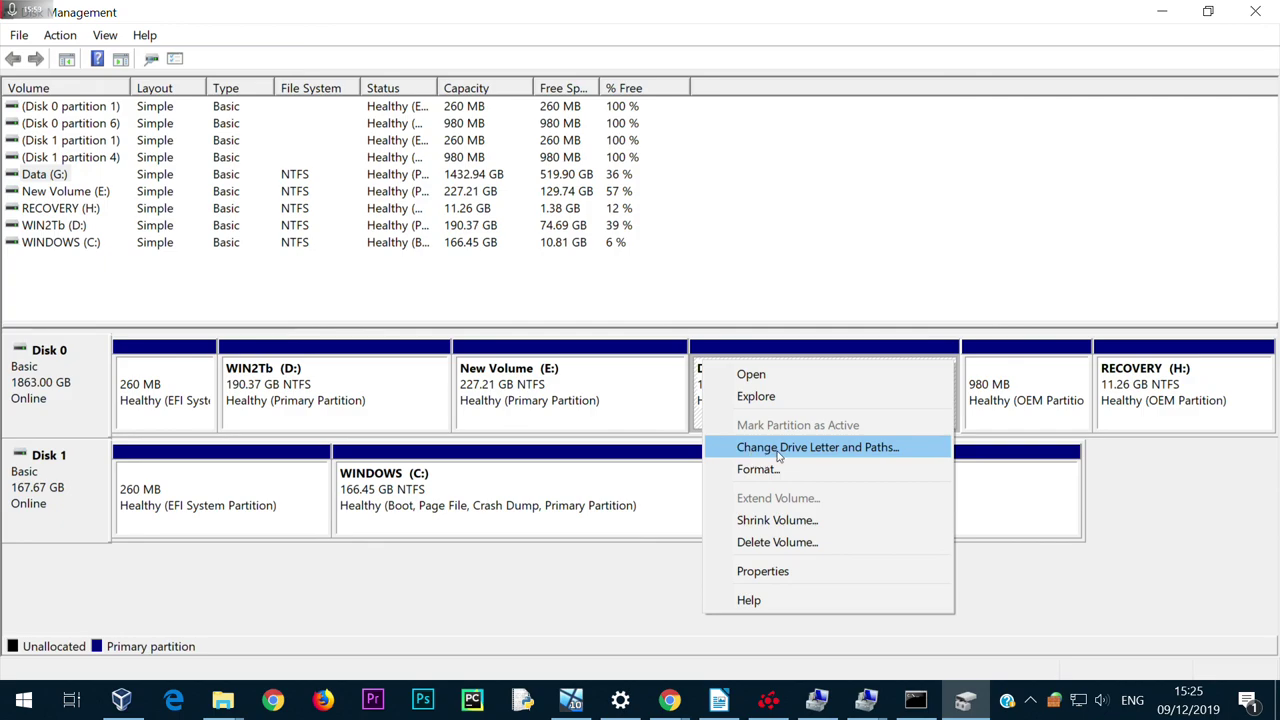
click(906, 452)
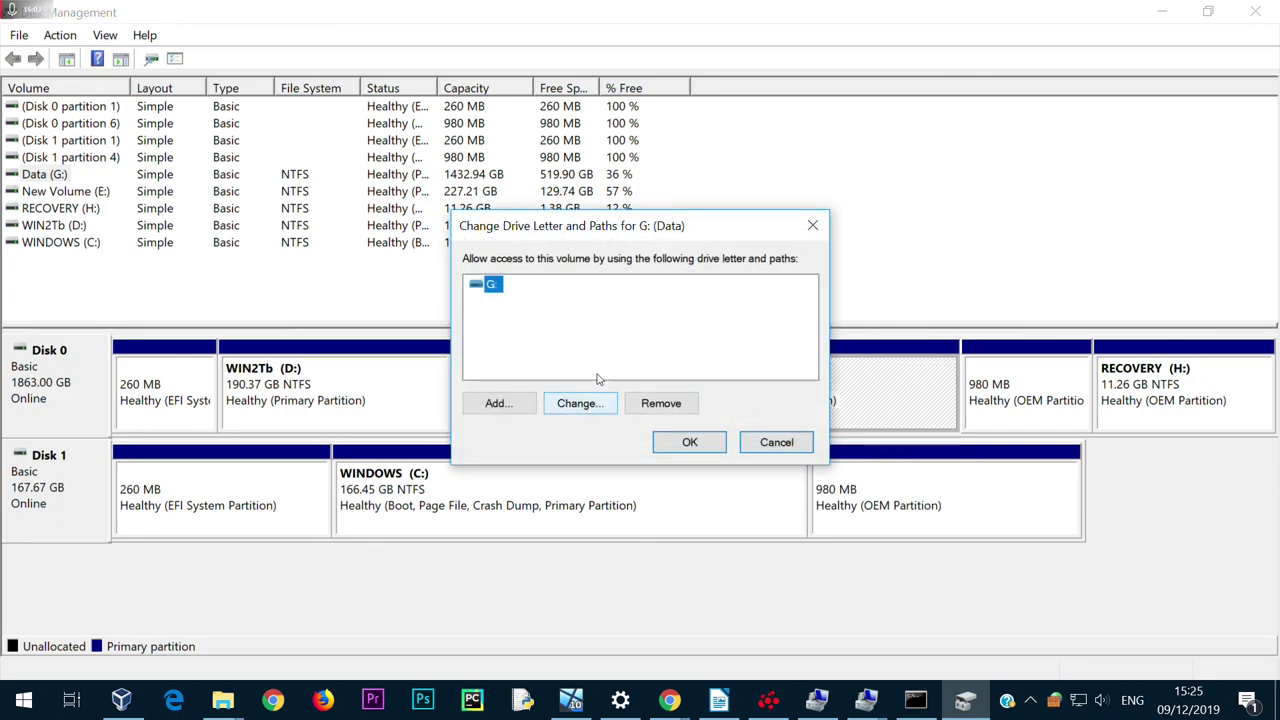
click(494, 404)
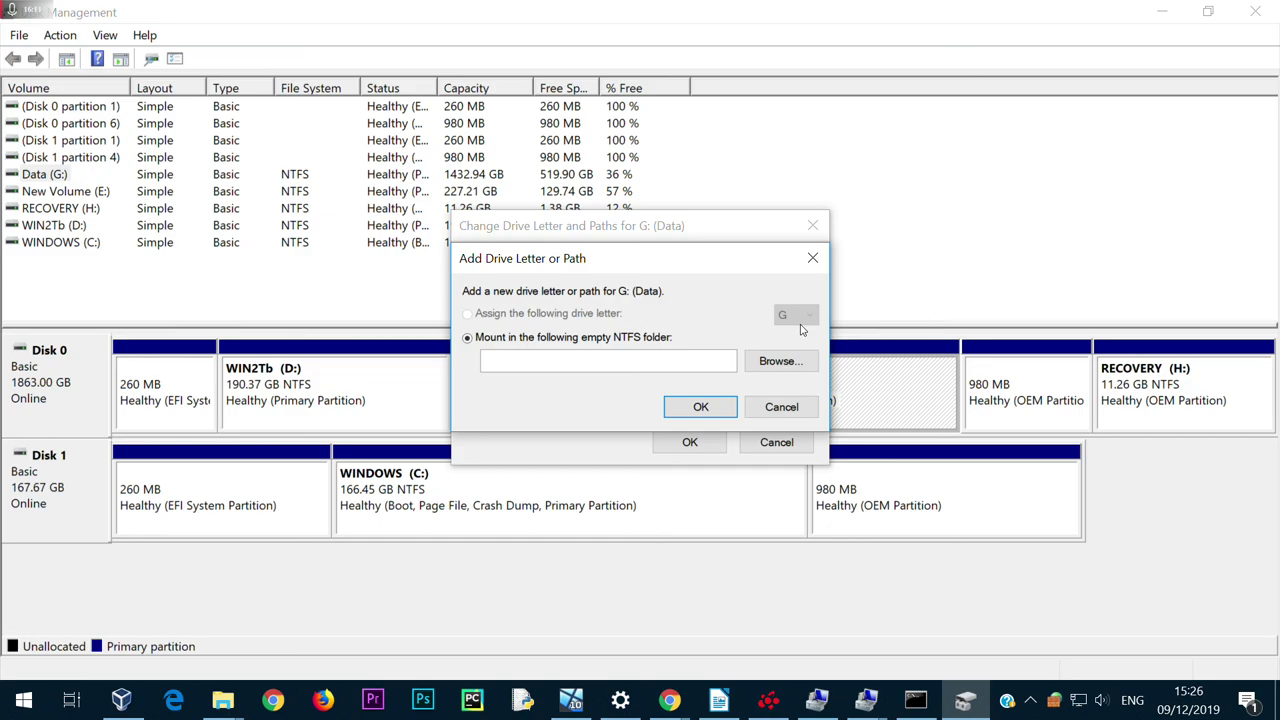
click(776, 403)
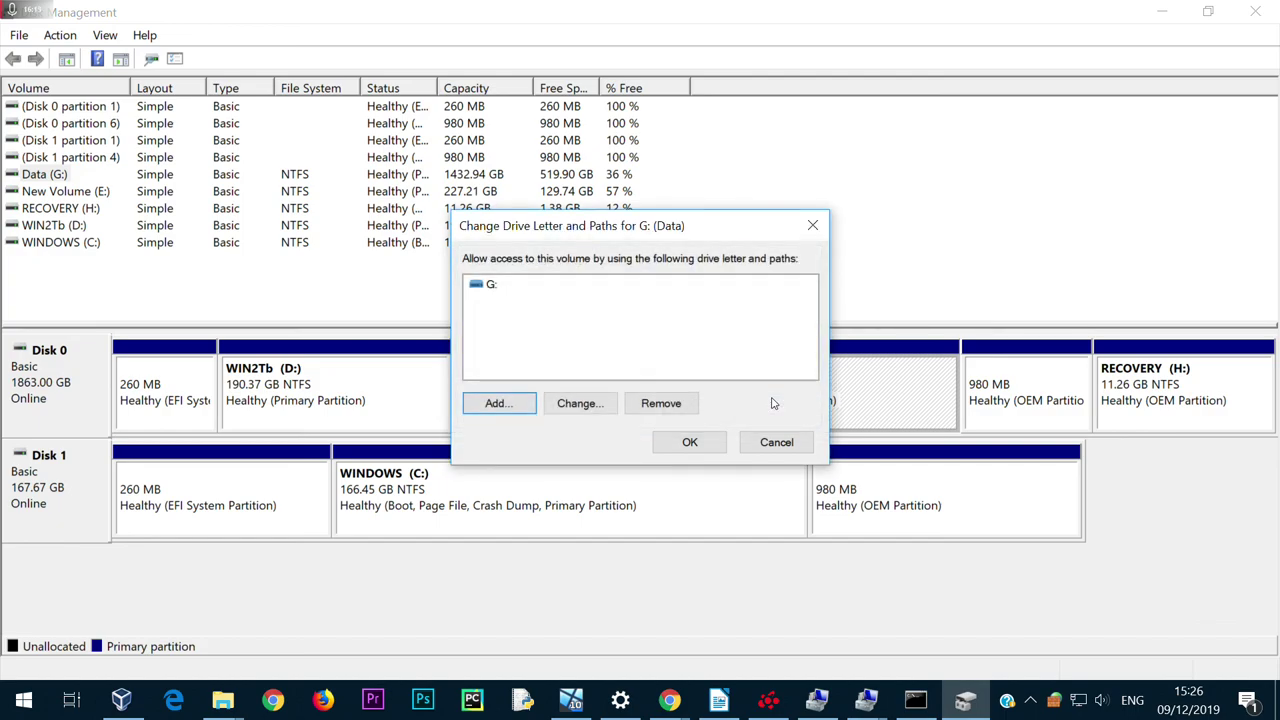